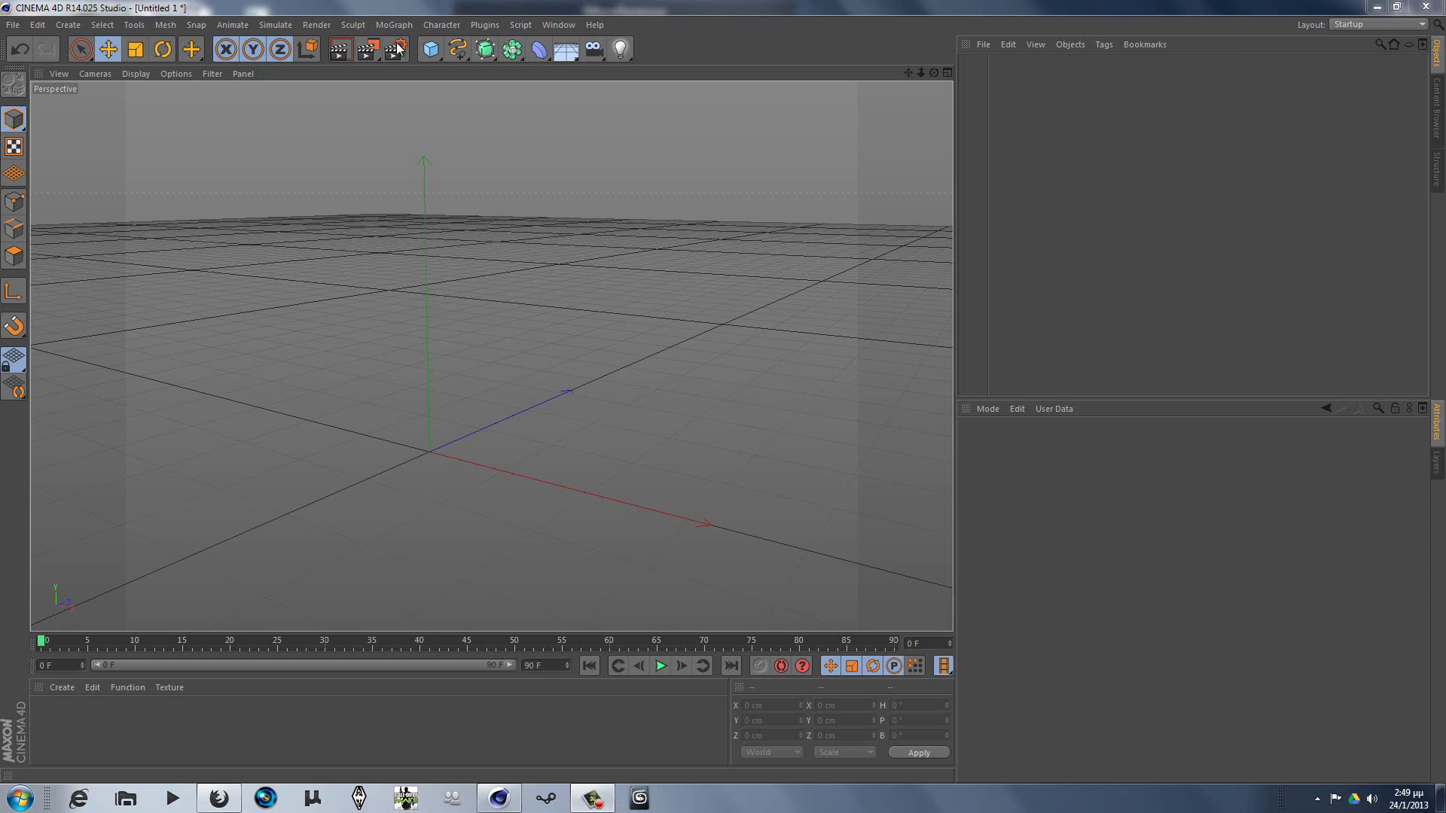
Step: Add a Text spline and change its text to 'teotsi21'
{"action": "left_click", "coordinate": [458, 58]}
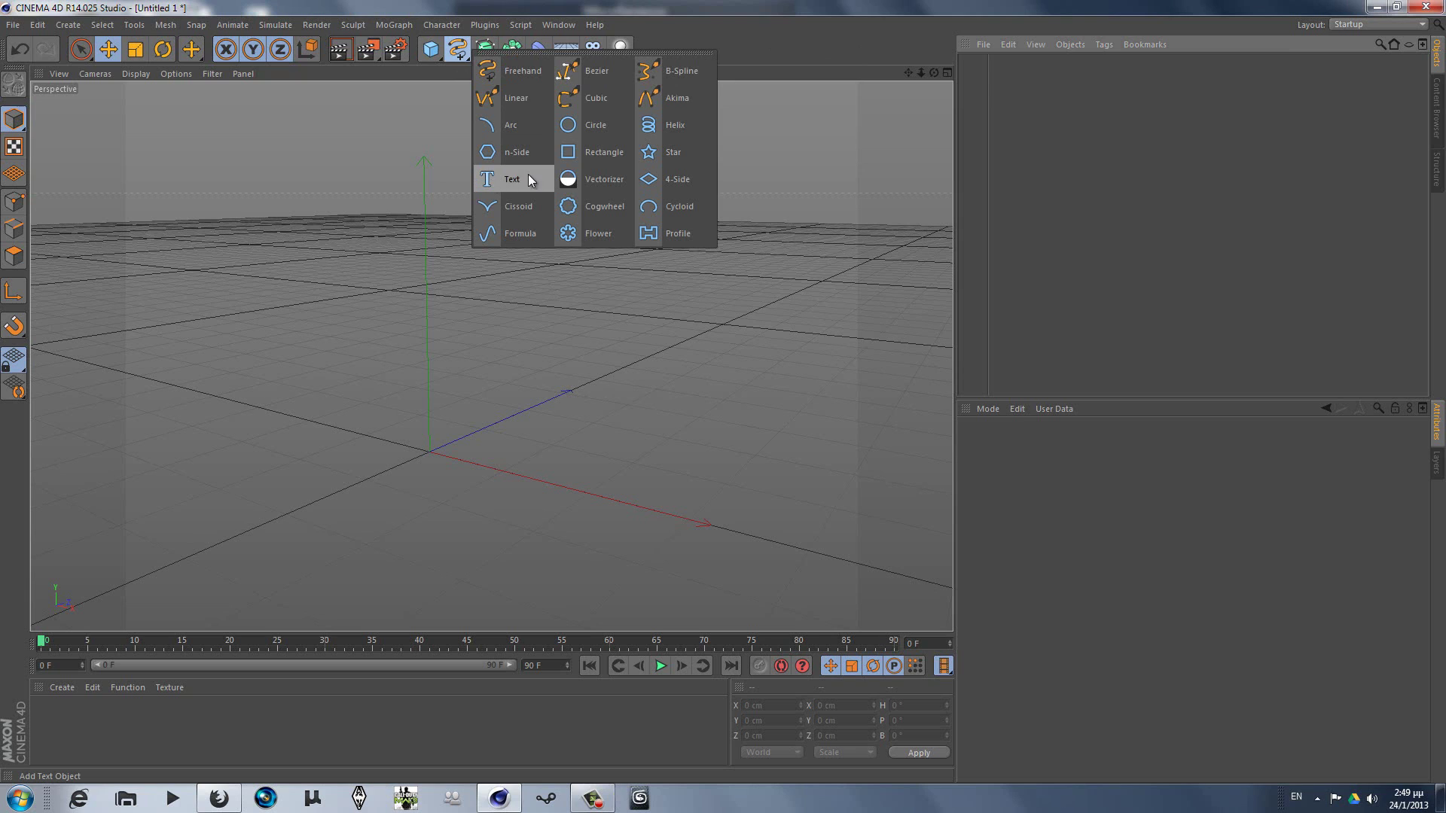
{"action": "left_click", "coordinate": [514, 181]}
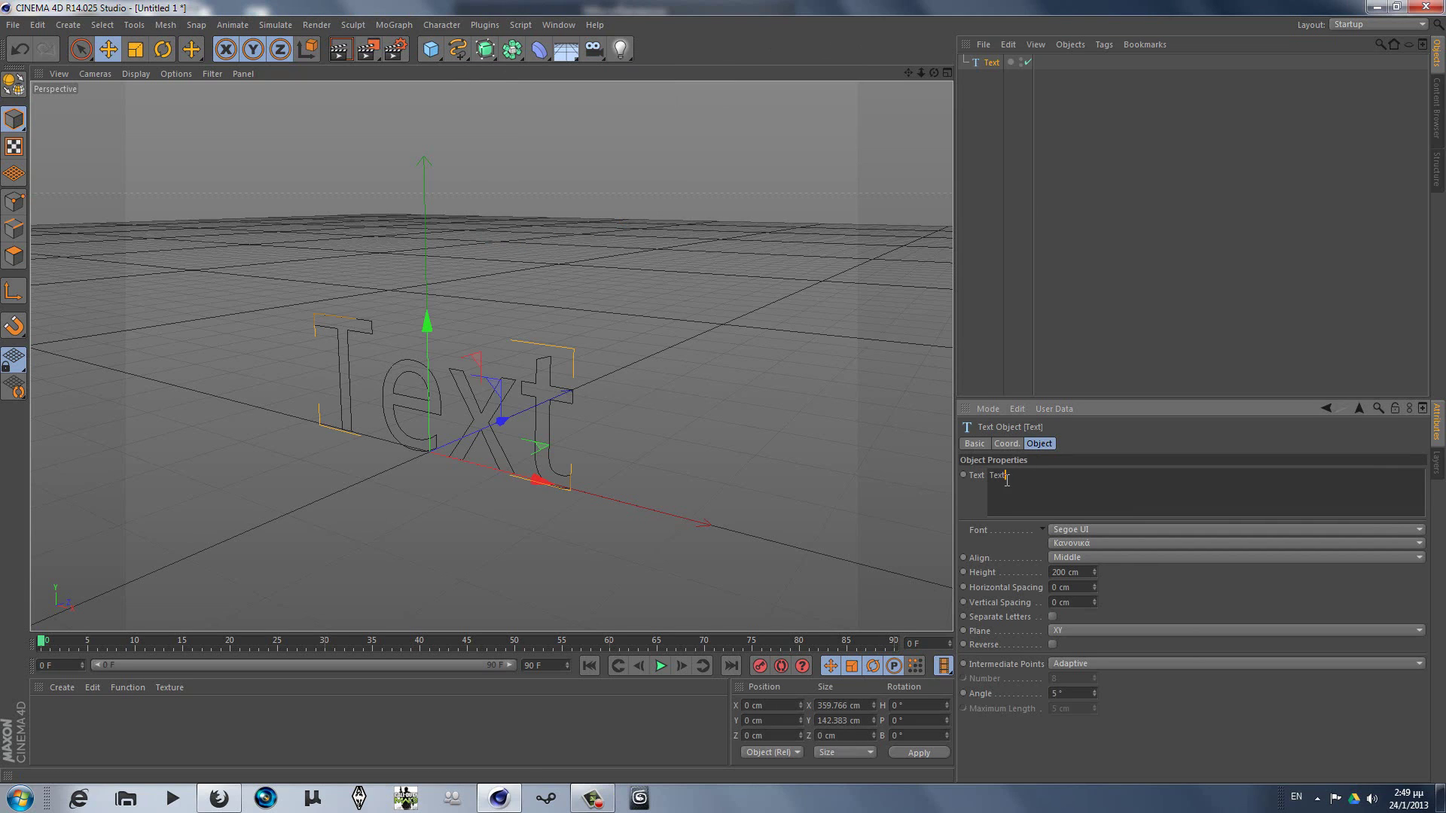
{"action": "double_click", "coordinate": [1005, 477]}
{"action": "type", "text": "teotsi"}
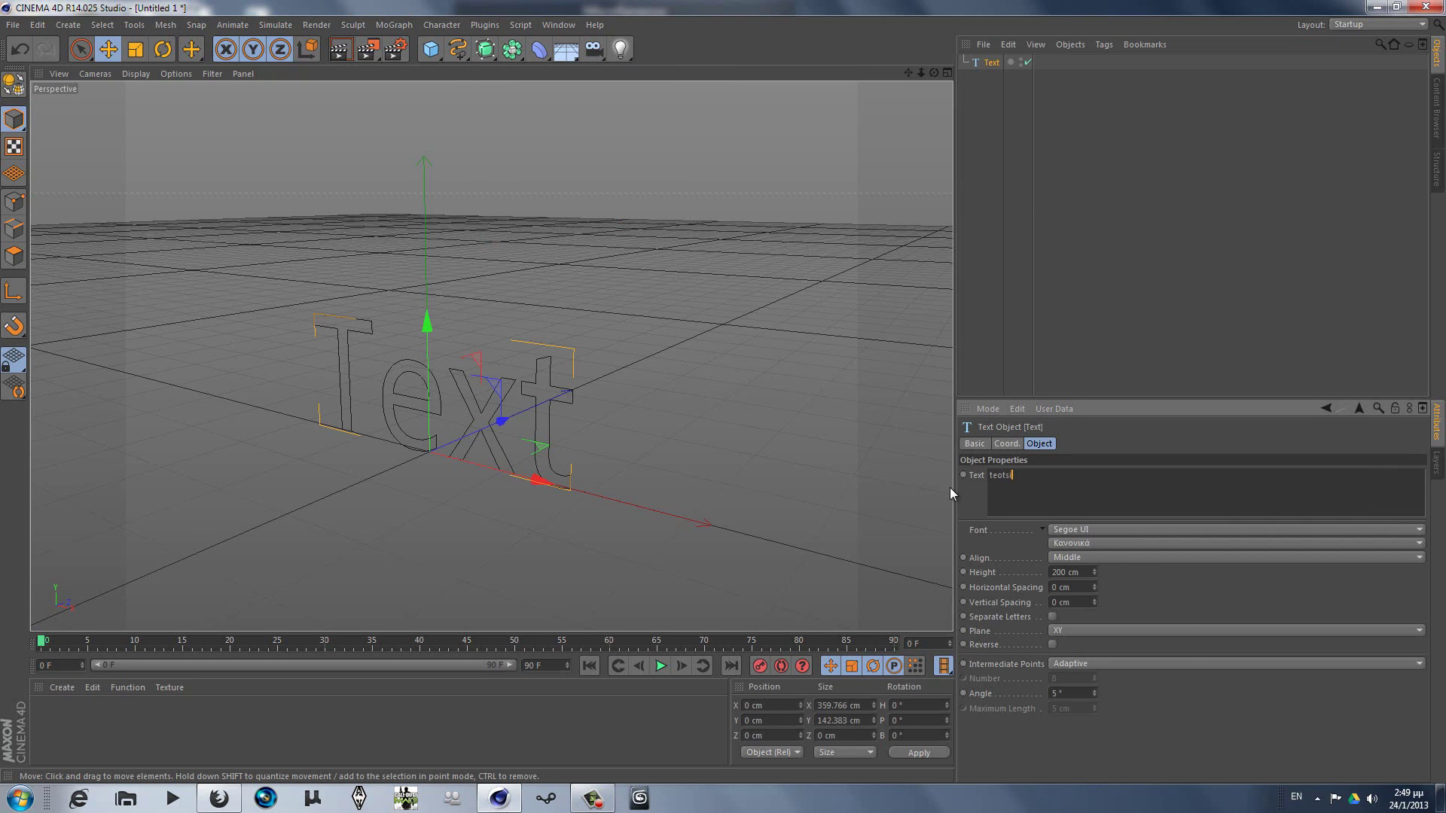
{"action": "type", "text": "31"}
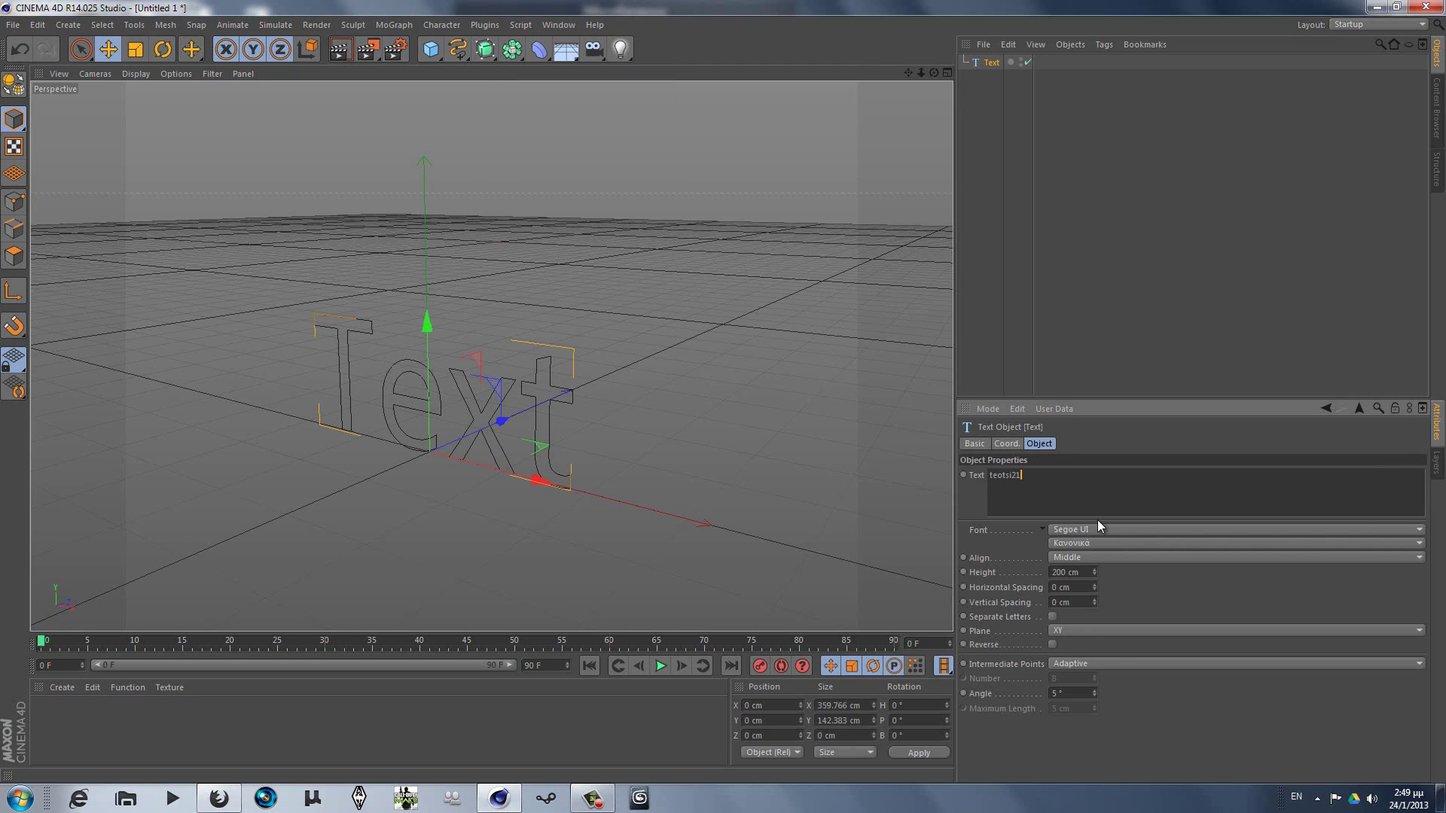
Step: Set the text spline's font to BIRTH OF A HERO
{"action": "left_click", "coordinate": [1092, 529]}
{"action": "scroll", "coordinate": [1140, 271], "scroll_direction": "up", "scroll_amount": 20}
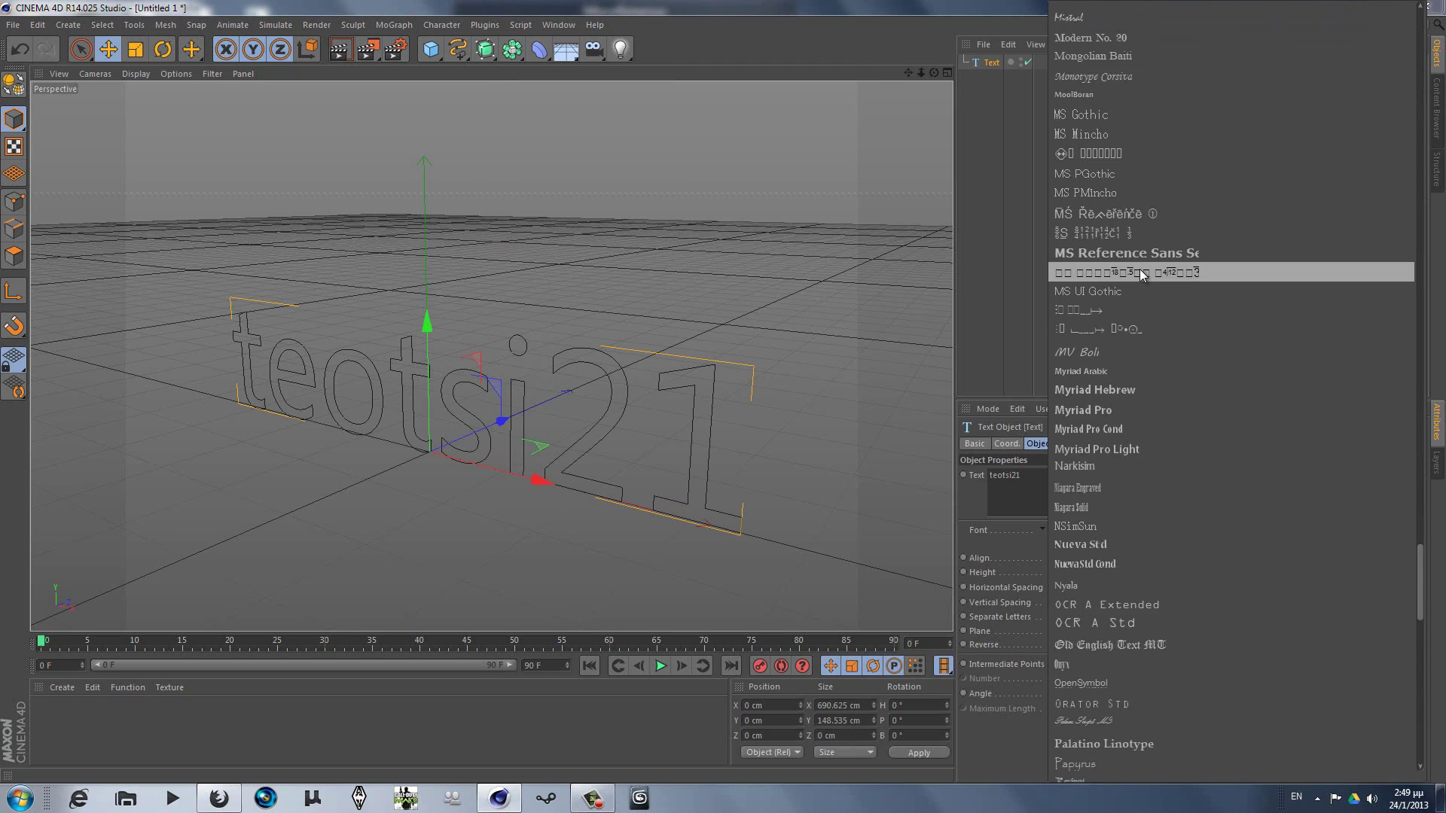
{"action": "scroll", "coordinate": [1140, 269], "scroll_direction": "up", "scroll_amount": 20}
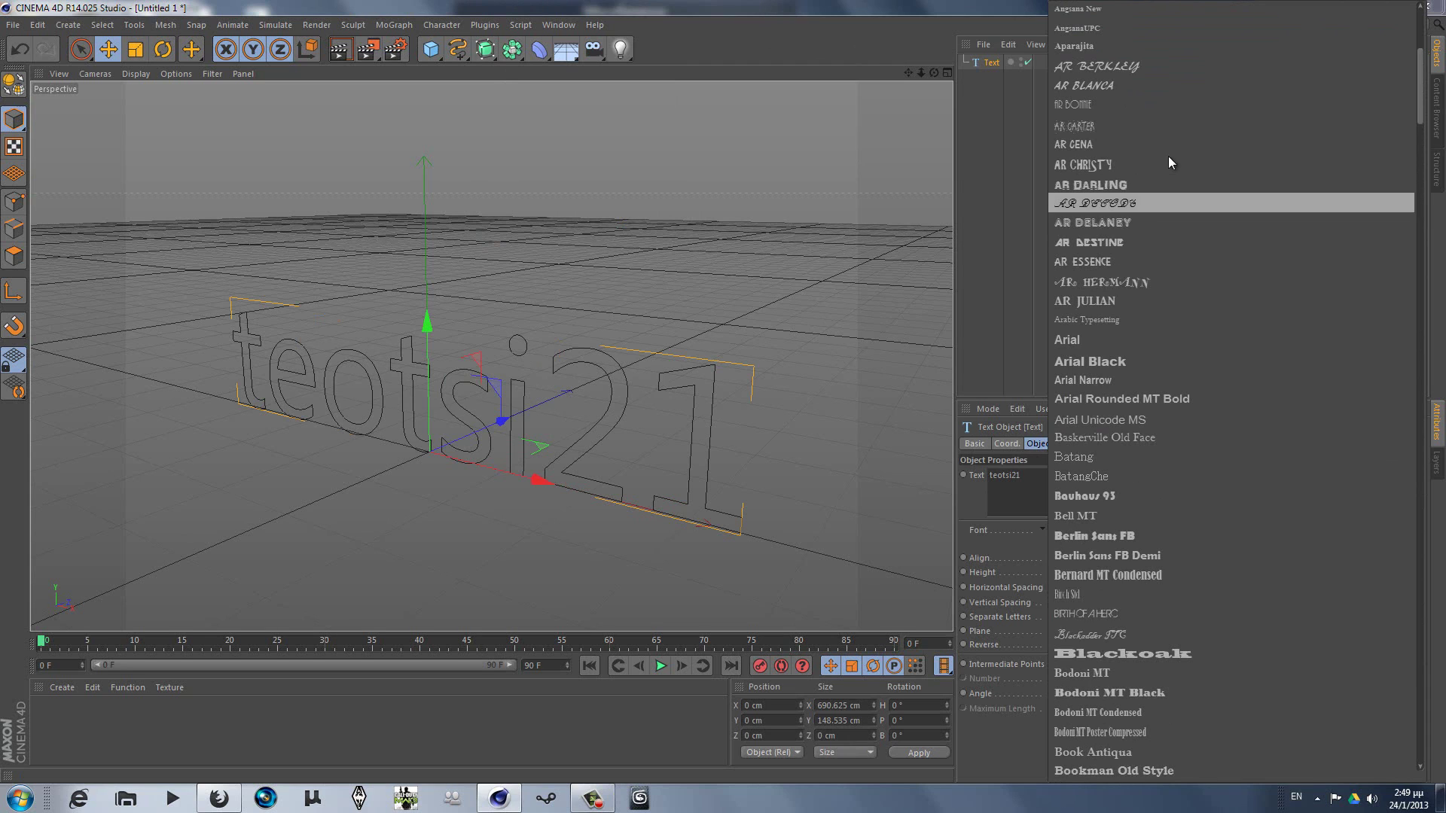
{"action": "left_click", "coordinate": [1121, 613]}
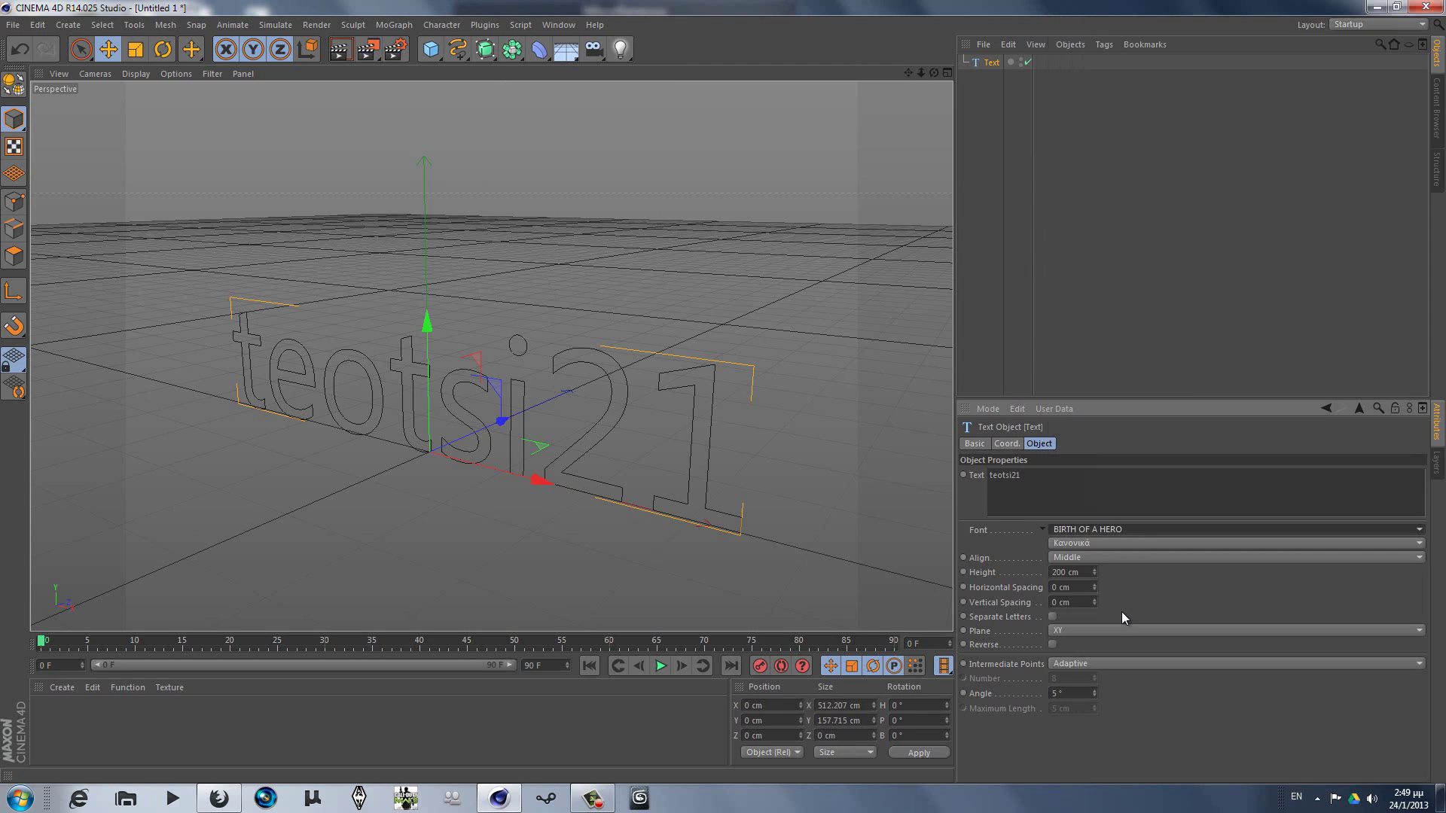
Step: Parent the Text spline under a new Extrude NURBS to make solid 3D letters
{"action": "left_click", "coordinate": [1157, 204]}
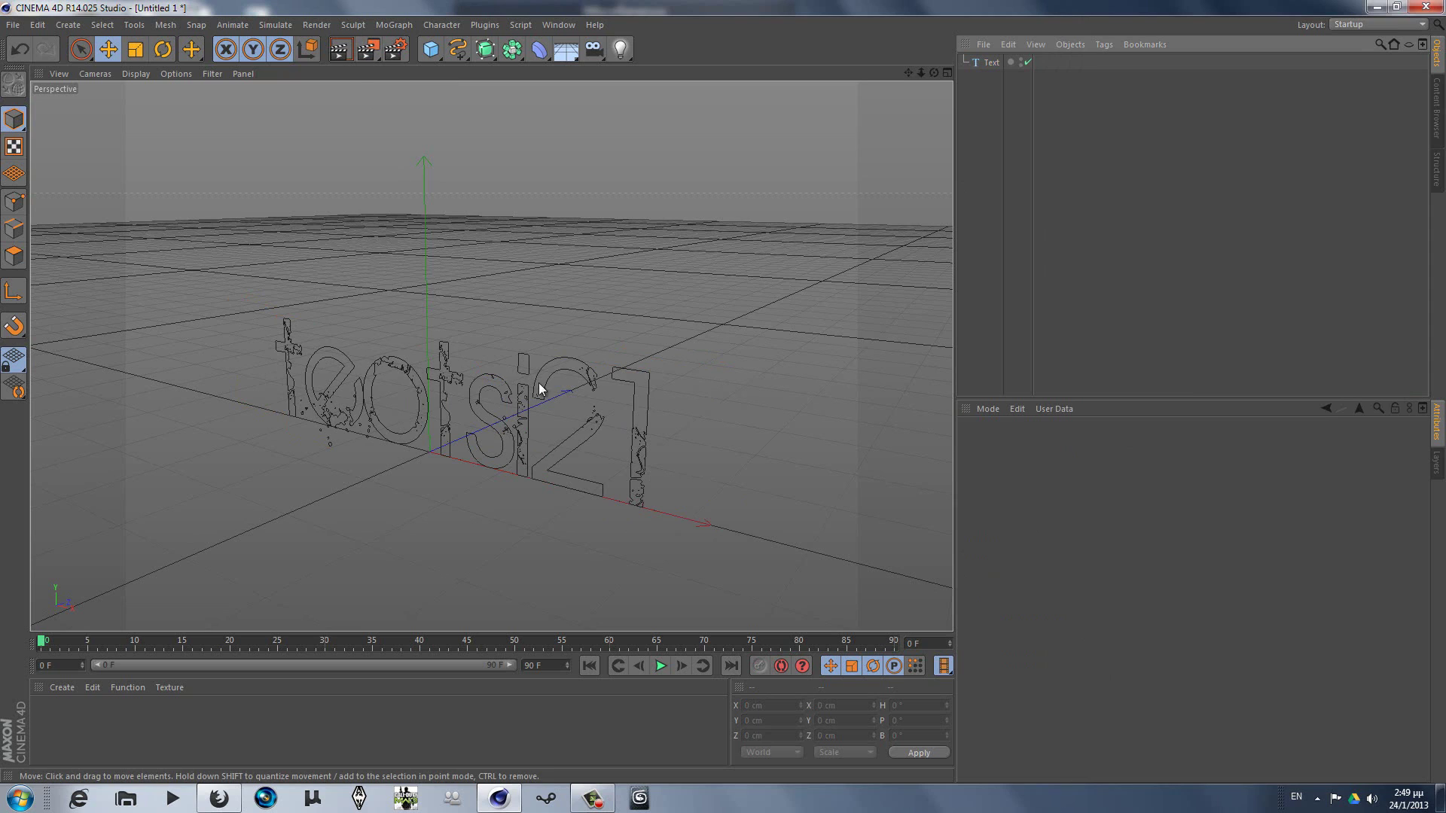
{"action": "left_click", "coordinate": [339, 49]}
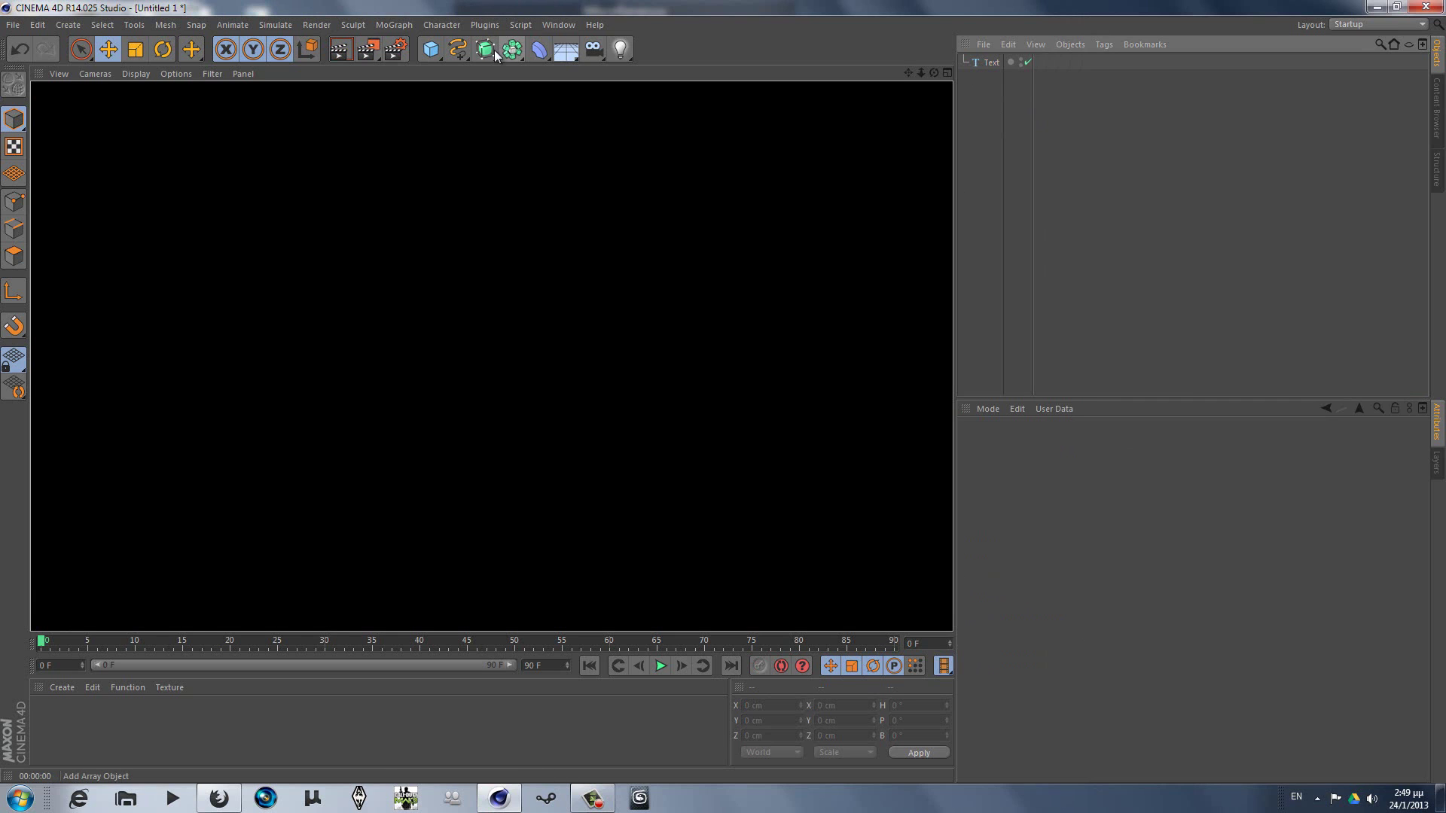
{"action": "left_click_drag", "start_coordinate": [482, 60], "coordinate": [627, 76]}
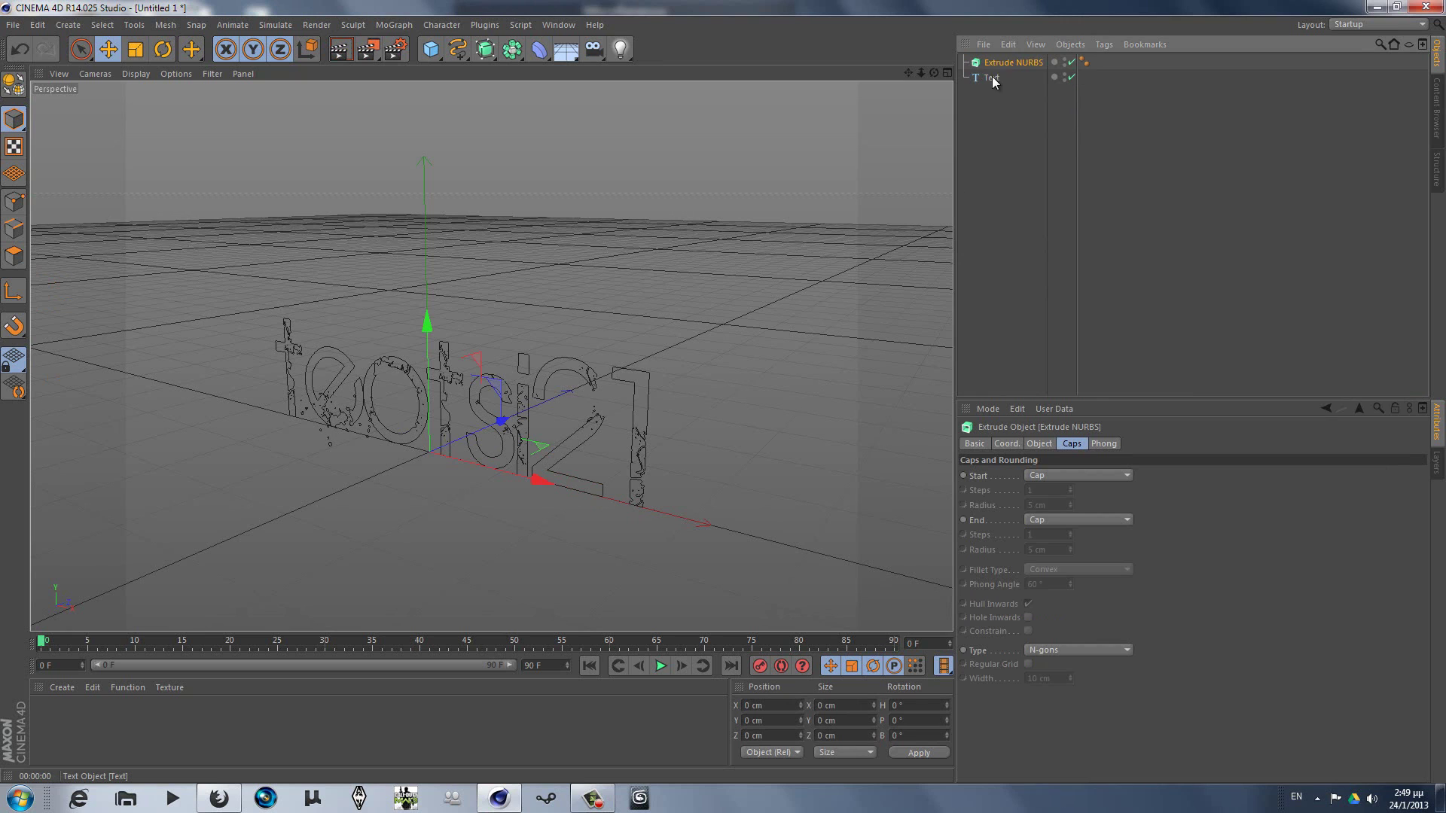
{"action": "left_click_drag", "start_coordinate": [992, 80], "coordinate": [1004, 64]}
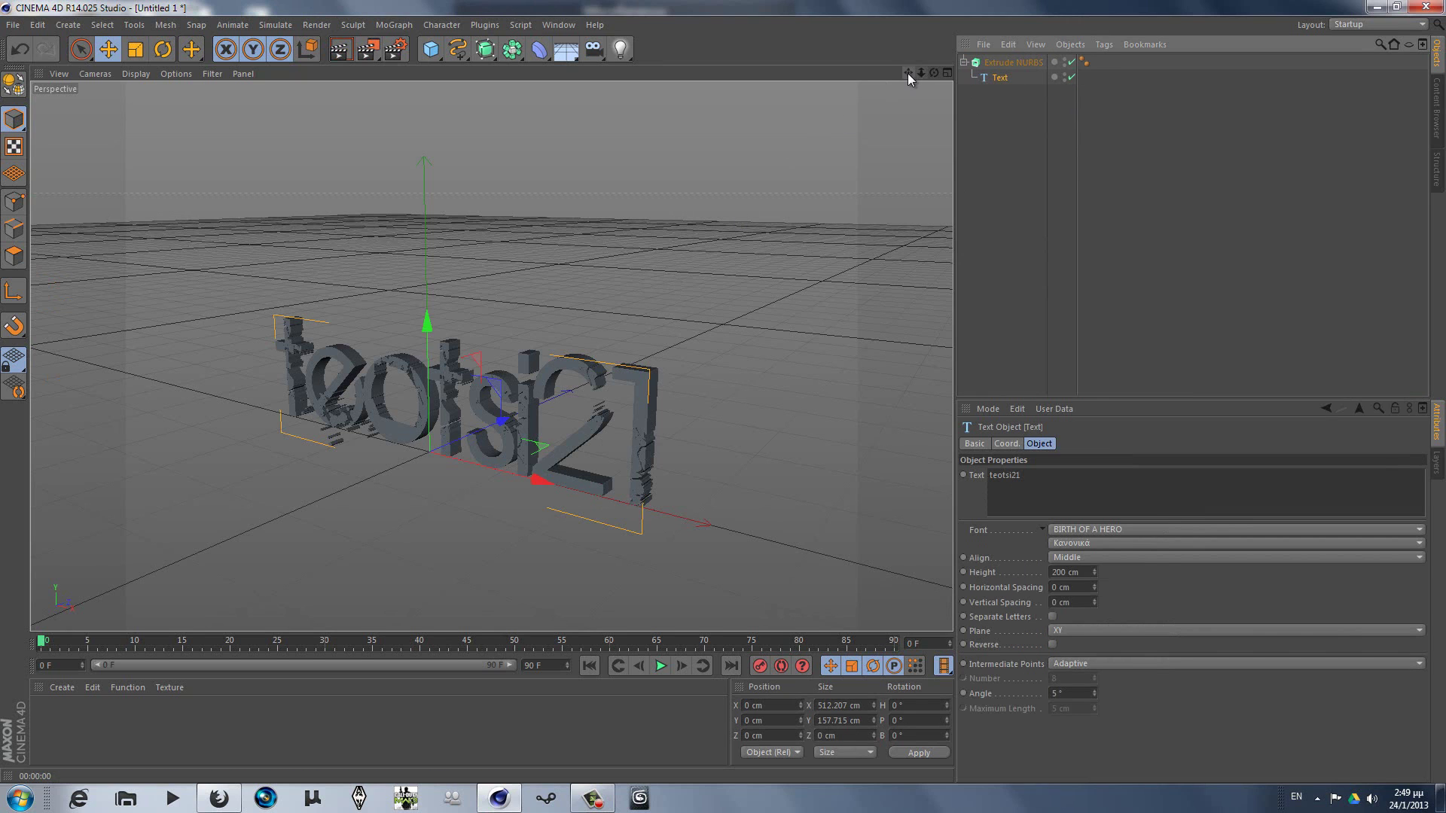
{"action": "mouse_move", "coordinate": [908, 73]}
{"action": "left_mouse_down"}
{"action": "mouse_move", "coordinate": [725, 390]}
{"action": "mouse_move", "coordinate": [901, 83]}
{"action": "left_mouse_up"}
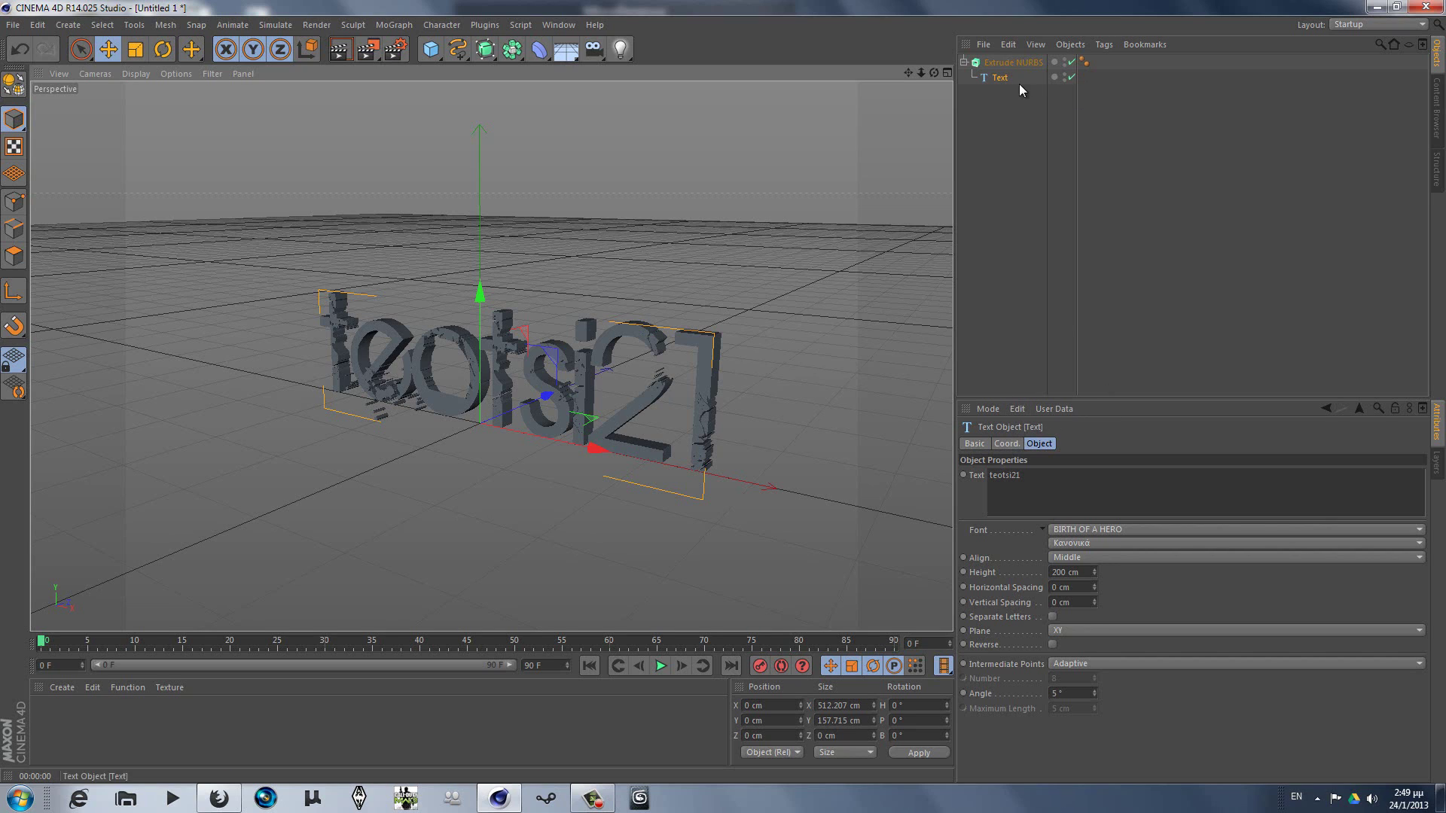
Step: Set the Extrude NURBS Movement Z depth to 60 cm
{"action": "left_click", "coordinate": [1017, 65]}
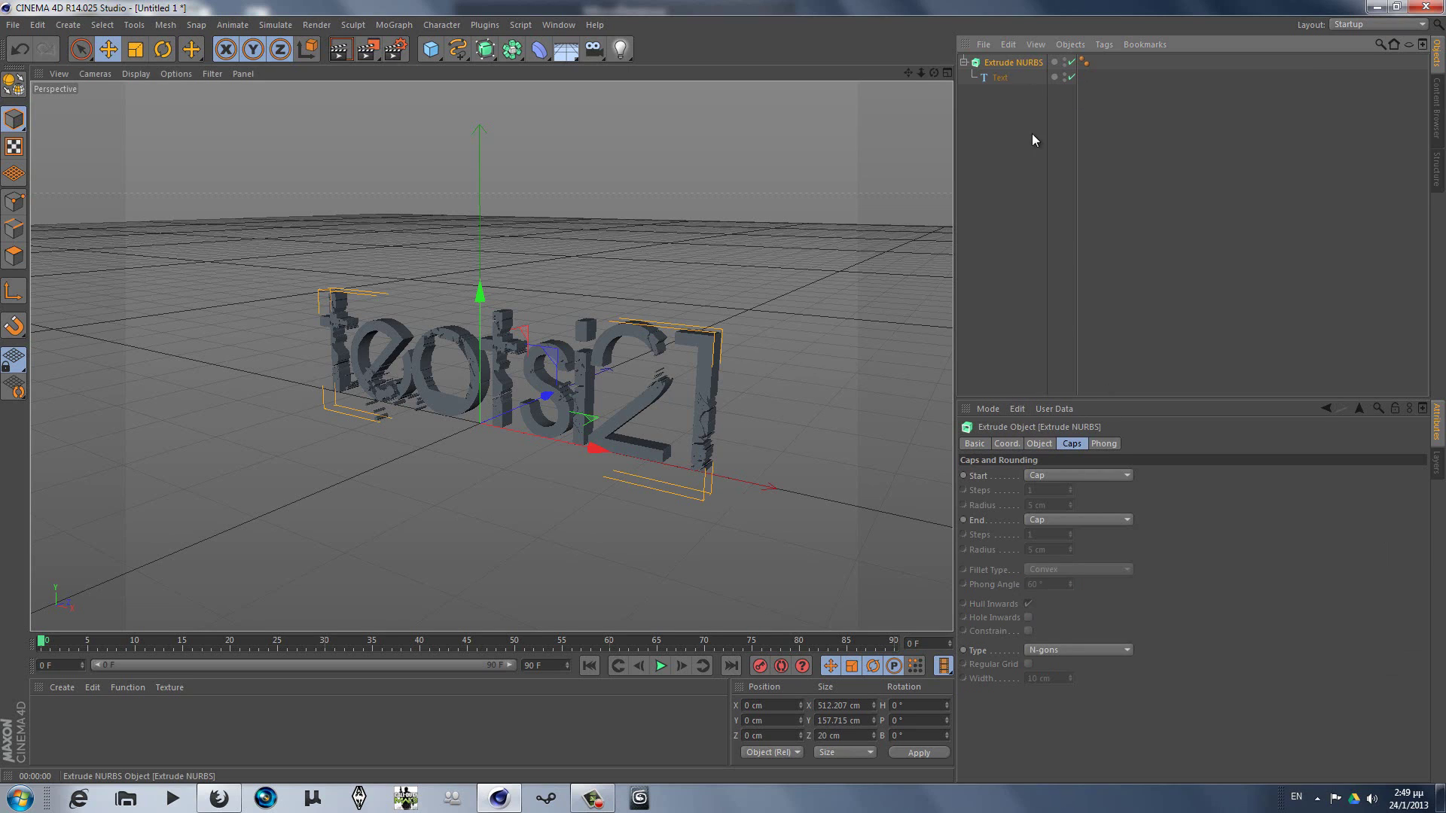
{"action": "left_click", "coordinate": [1033, 443]}
{"action": "mouse_move", "coordinate": [1183, 474]}
{"action": "left_mouse_down"}
{"action": "mouse_move", "coordinate": [1186, 459]}
{"action": "mouse_move", "coordinate": [1186, 472]}
{"action": "left_mouse_up"}
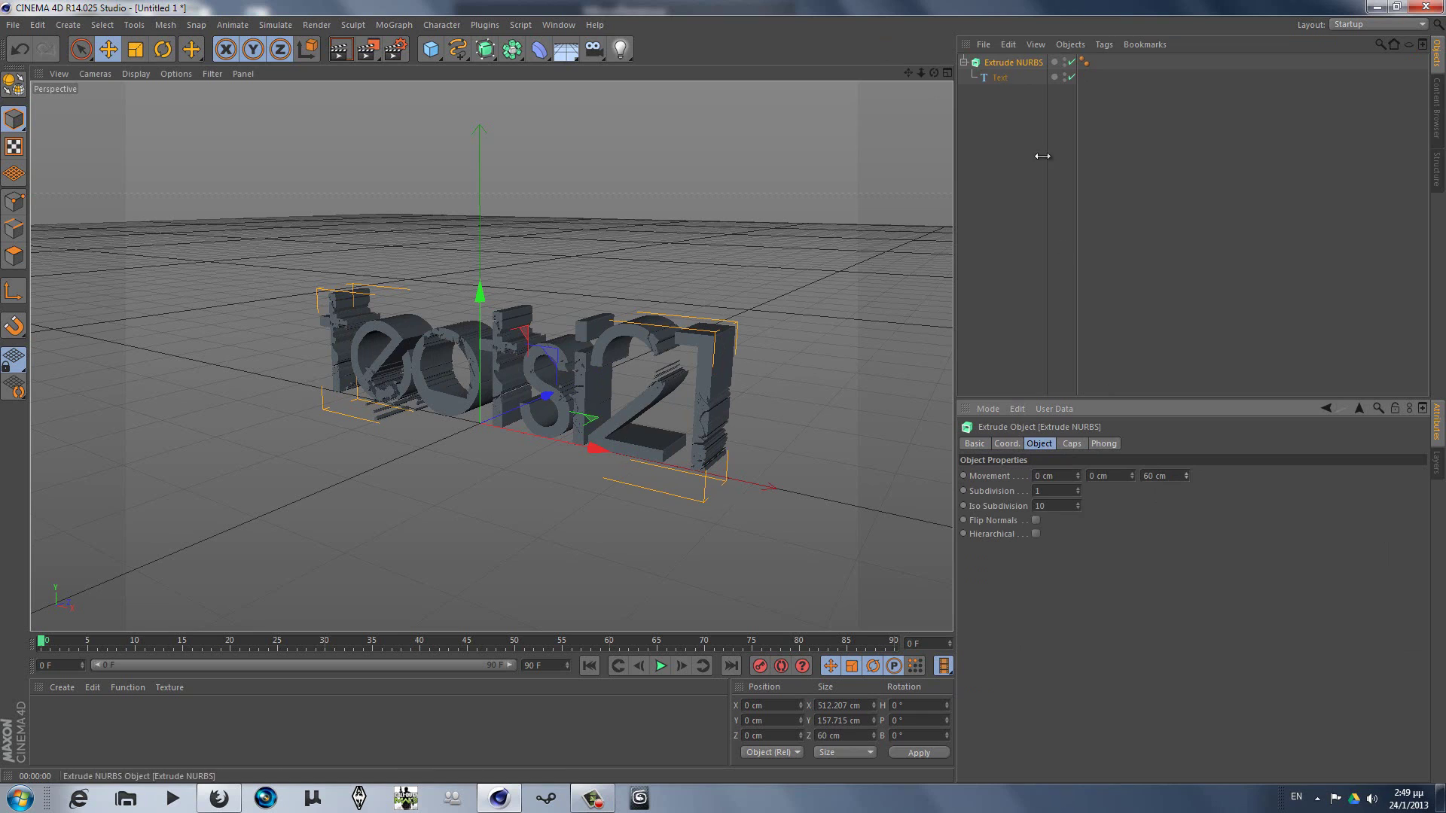
Step: Set the extrusion's Start cap to Fillet Cap to round the front edges
{"action": "left_click", "coordinate": [1072, 444]}
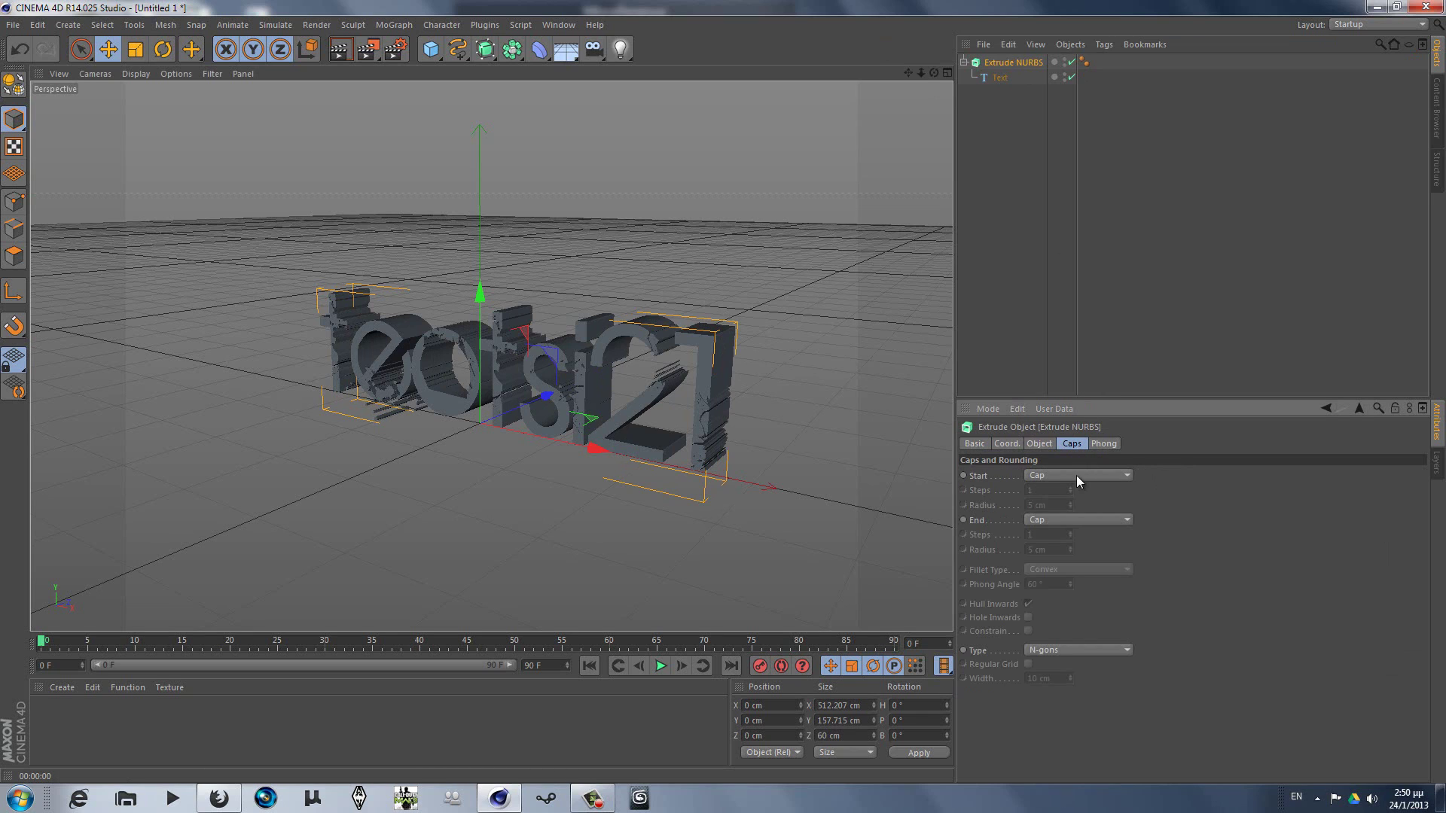
{"action": "left_click", "coordinate": [1076, 476]}
{"action": "left_click", "coordinate": [1064, 527]}
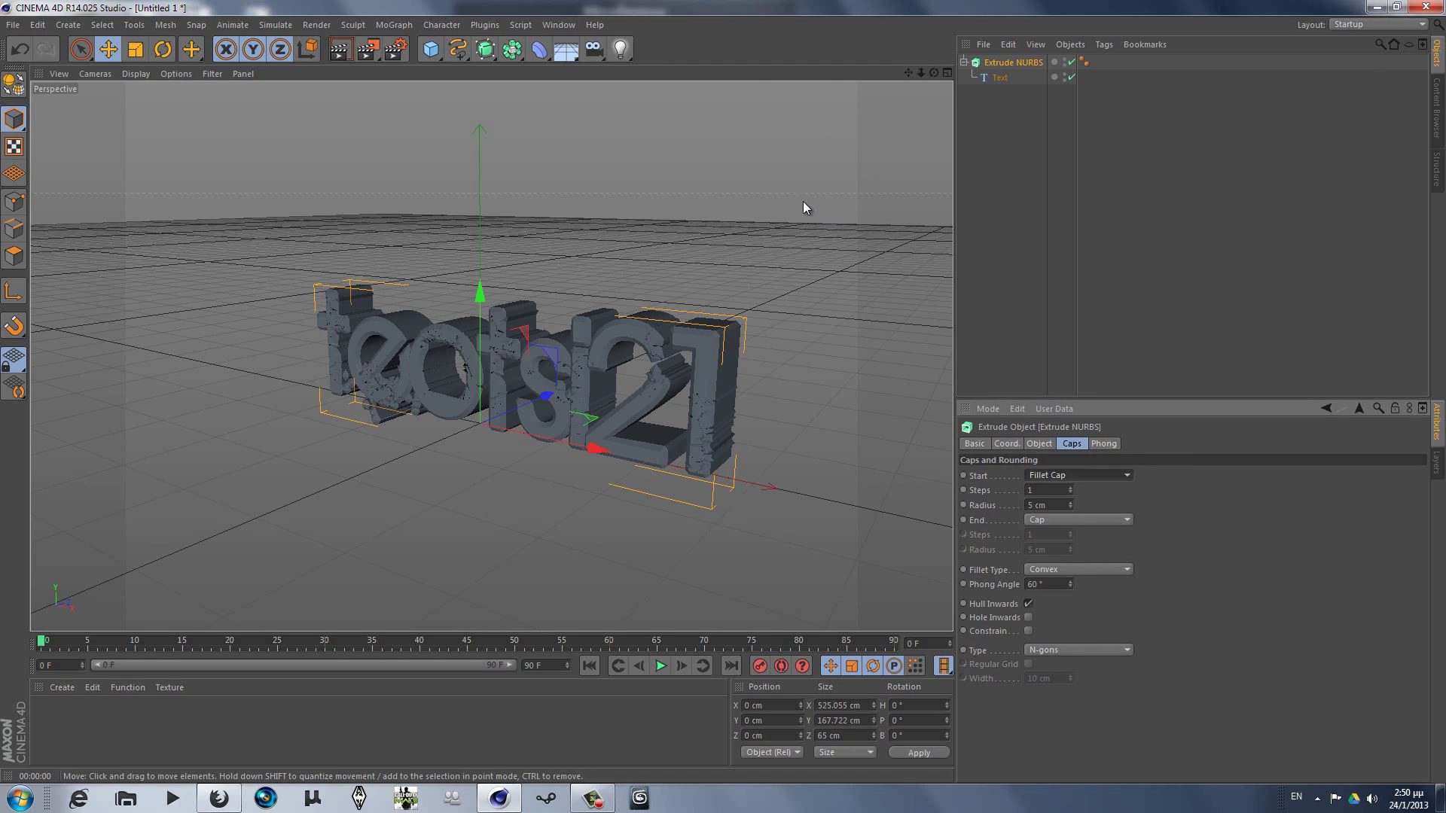
Step: Duplicate the Extrude NURBS and set the copy's Movement Z depth to 20 cm
{"action": "left_click", "coordinate": [964, 63]}
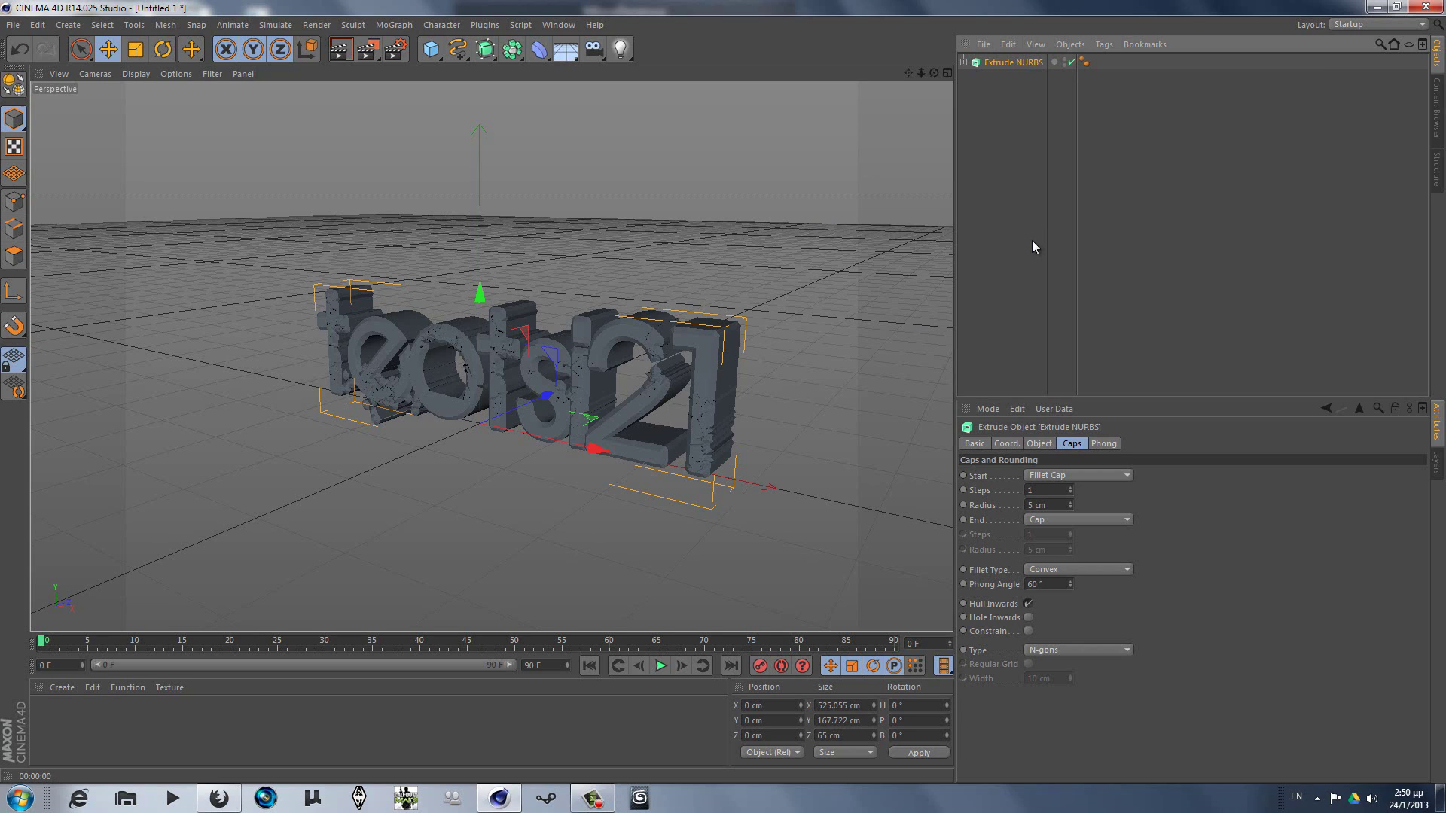
{"action": "key", "text": "ctrl+v"}
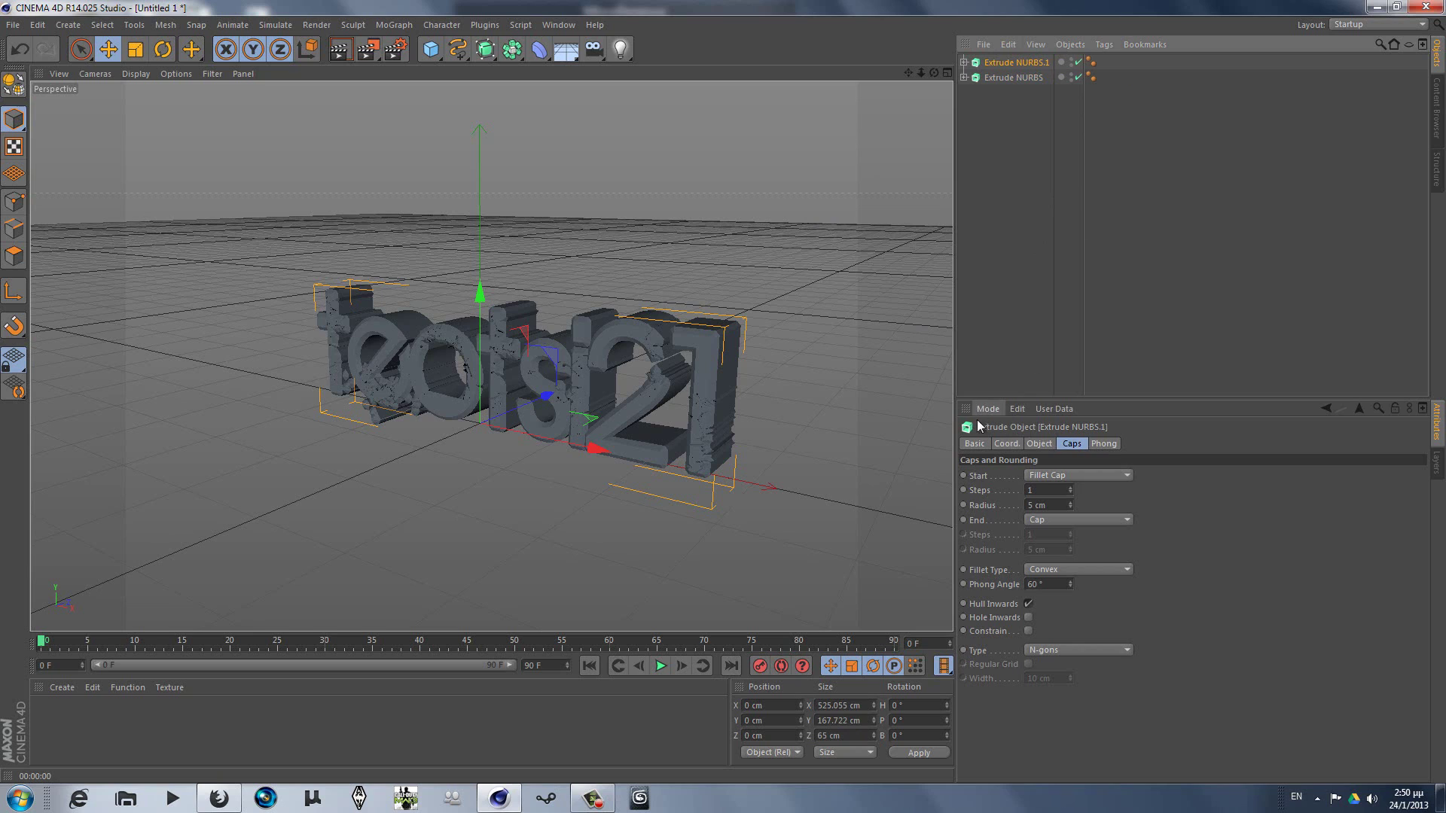
{"action": "left_click", "coordinate": [1037, 442]}
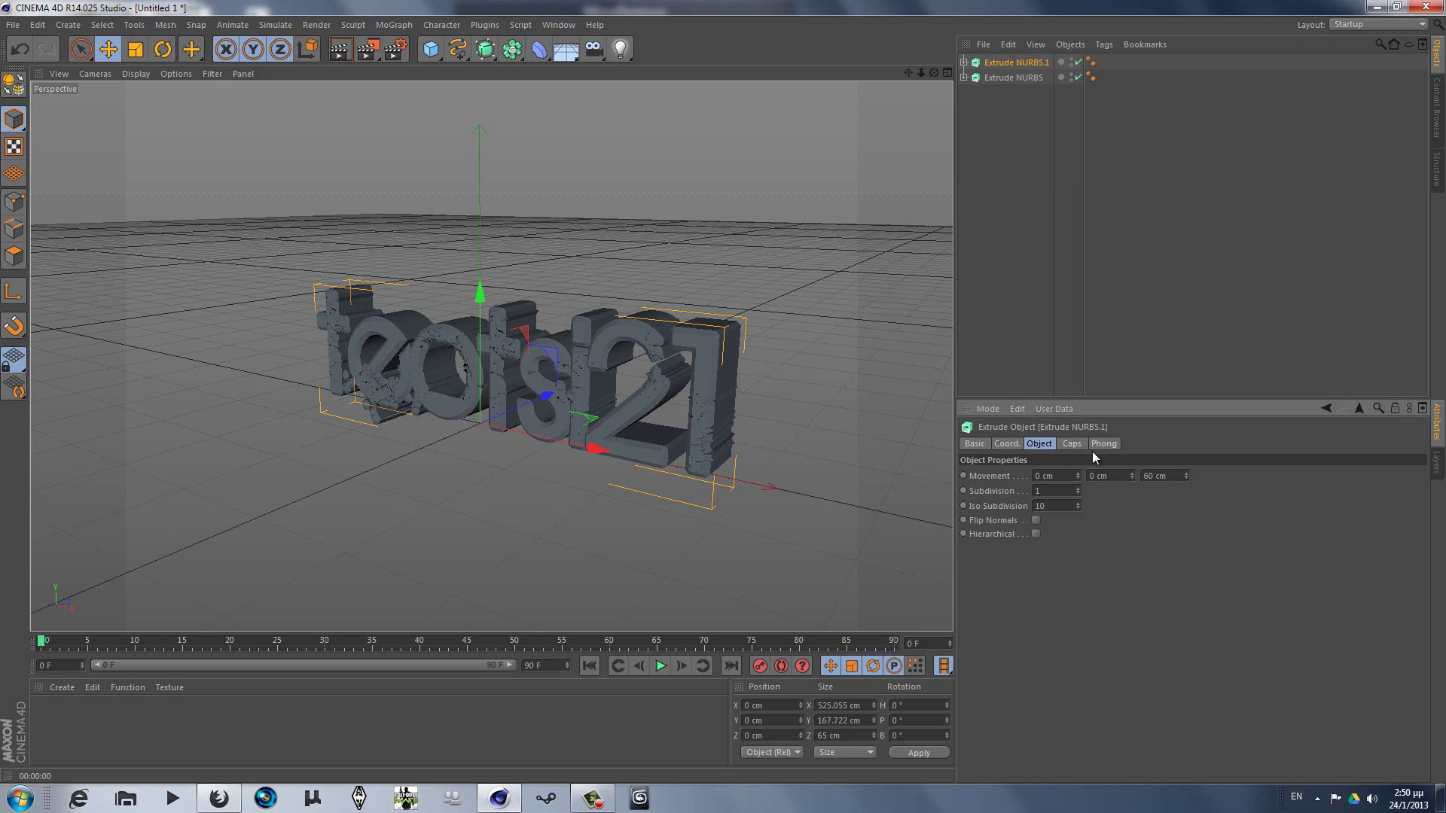
{"action": "double_click", "coordinate": [1159, 476]}
{"action": "type", "text": "20"}
{"action": "key", "text": "Return"}
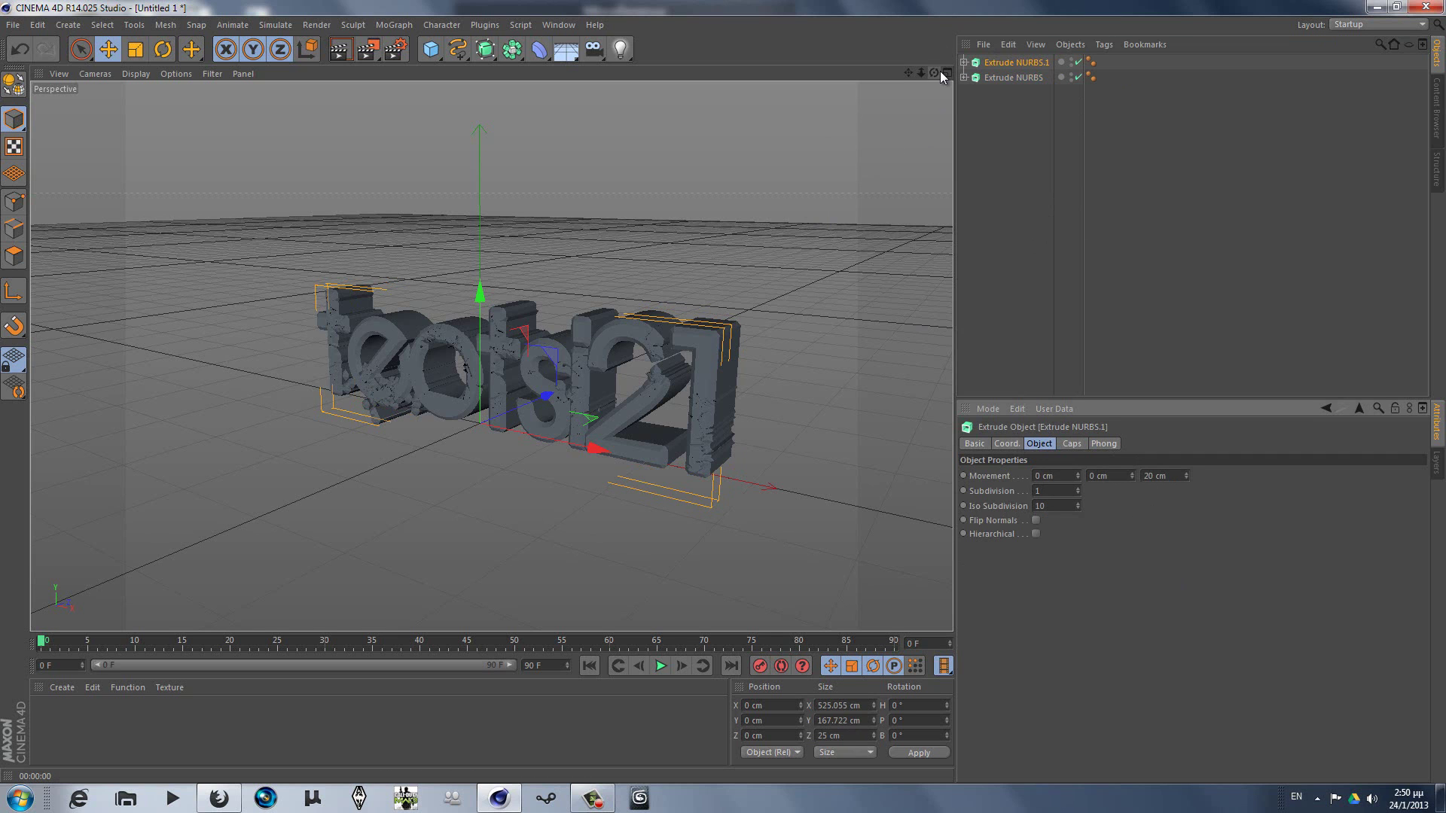
Step: Shift the thinner copy about 18.541 cm along Z to layer it
{"action": "left_click_drag", "start_coordinate": [935, 72], "coordinate": [722, 403]}
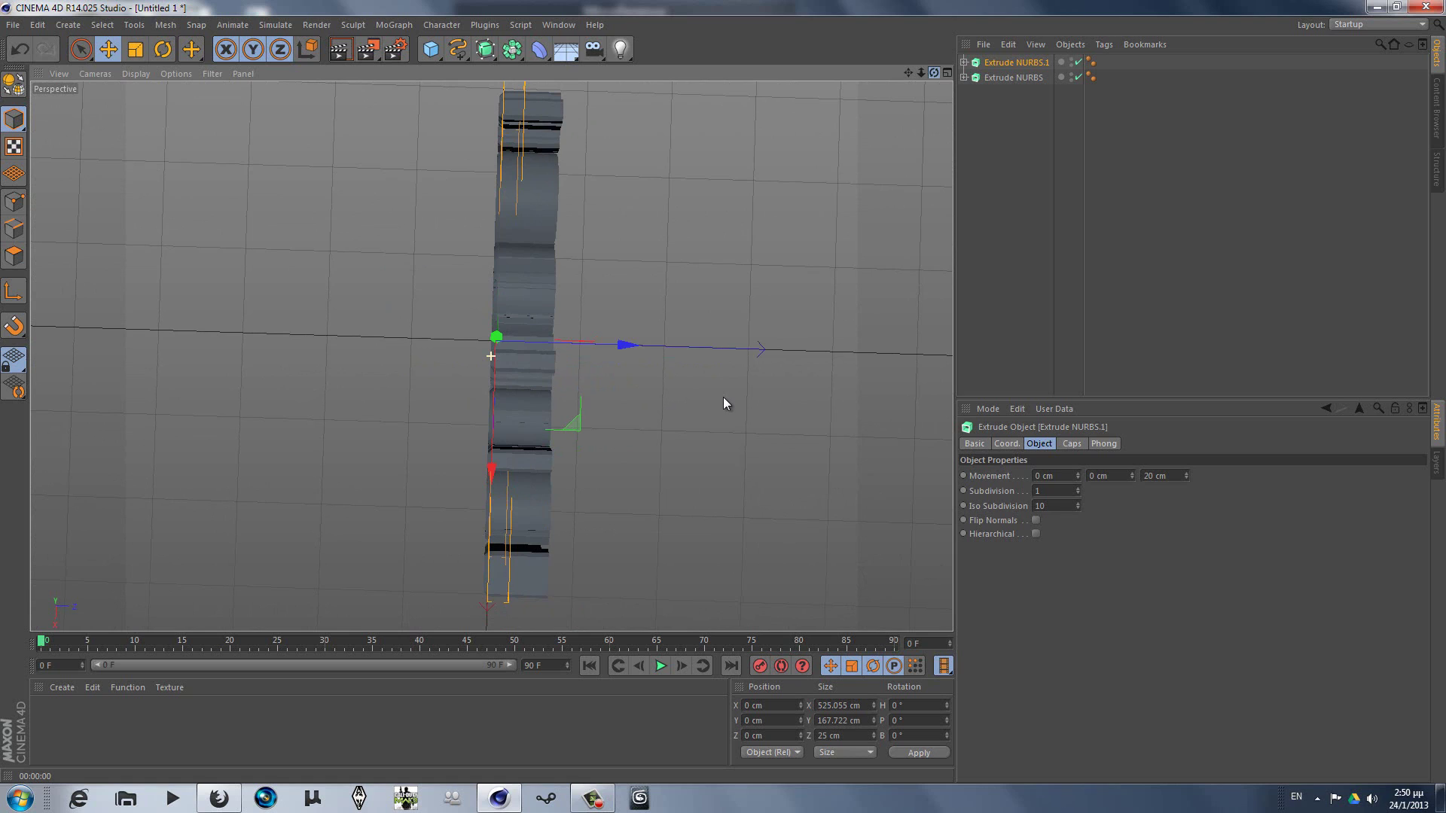
{"action": "left_click_drag", "start_coordinate": [626, 348], "coordinate": [642, 349]}
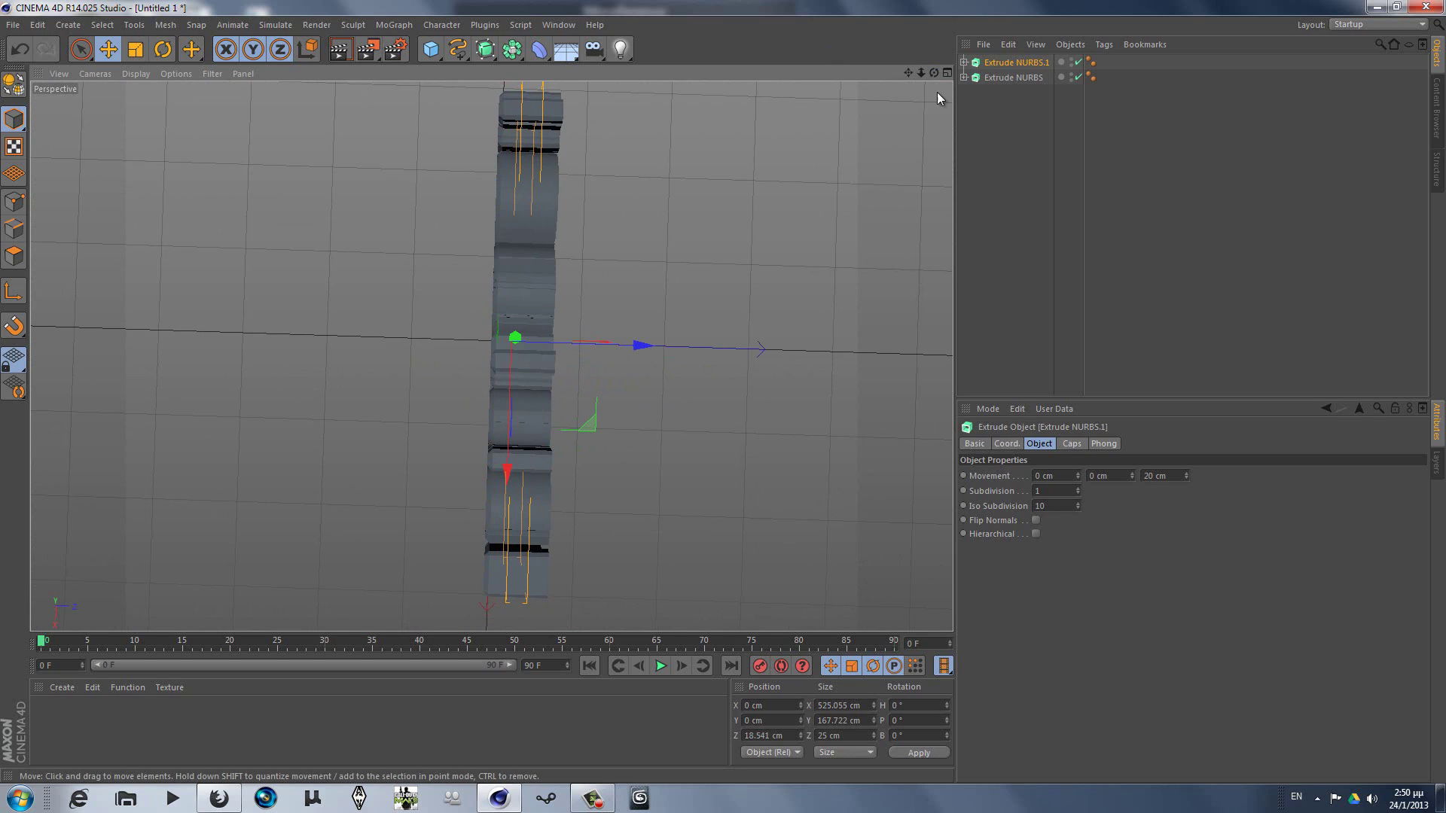
{"action": "mouse_move", "coordinate": [697, 394]}
{"action": "left_mouse_down", "text": "alt"}
{"action": "mouse_move", "coordinate": [743, 377]}
{"action": "mouse_move", "coordinate": [705, 398]}
{"action": "left_mouse_up", "text": "alt"}
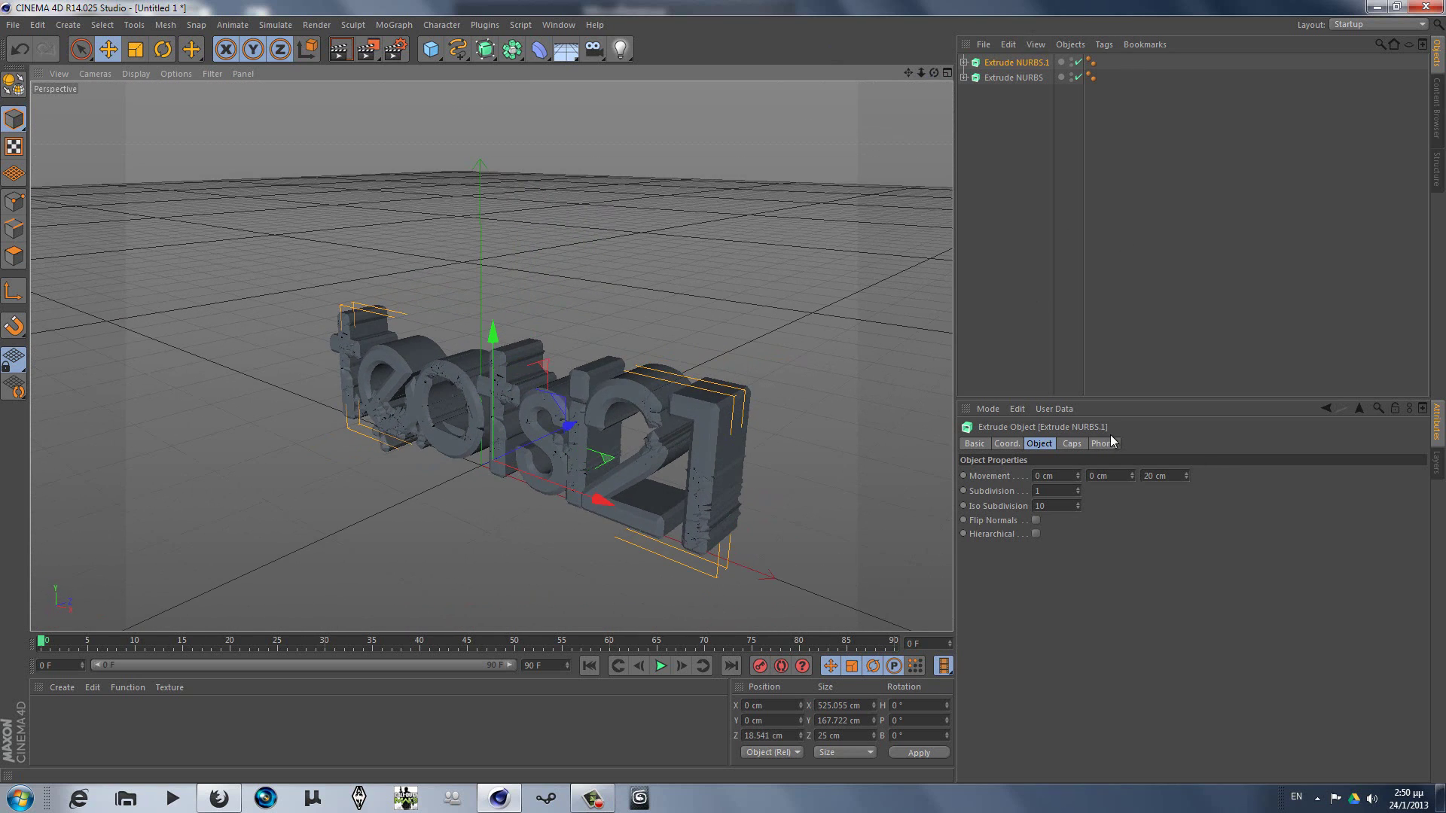
Step: Raise the copy's Start fillet radius to 9 cm and render a preview of the layered text
{"action": "left_click", "coordinate": [1083, 444]}
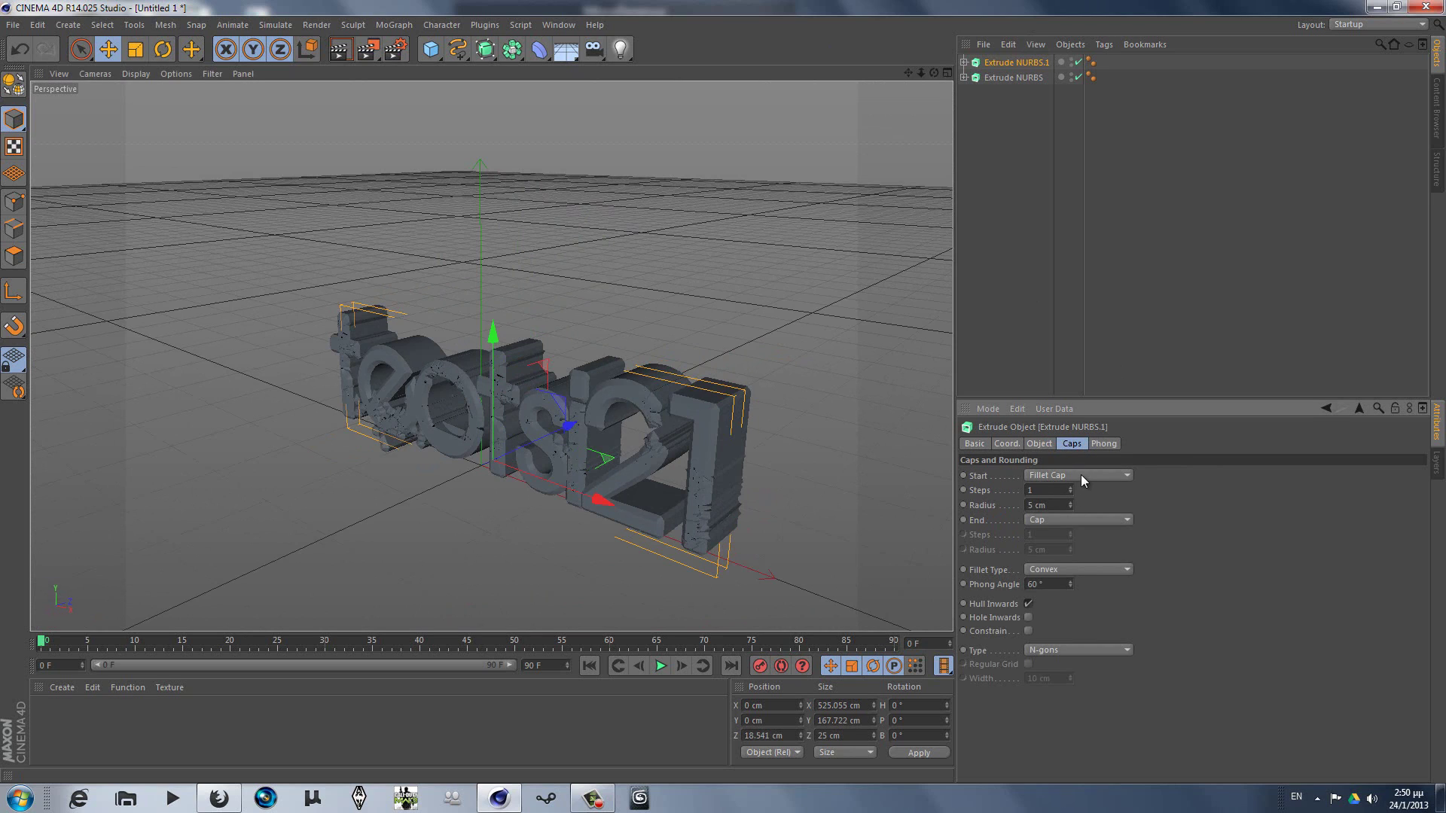
{"action": "left_click", "coordinate": [1081, 475]}
{"action": "left_click", "coordinate": [1082, 474]}
{"action": "left_click", "coordinate": [1070, 502]}
{"action": "left_click", "coordinate": [1071, 502]}
{"action": "left_click", "coordinate": [1071, 502]}
{"action": "left_click", "coordinate": [1071, 502]}
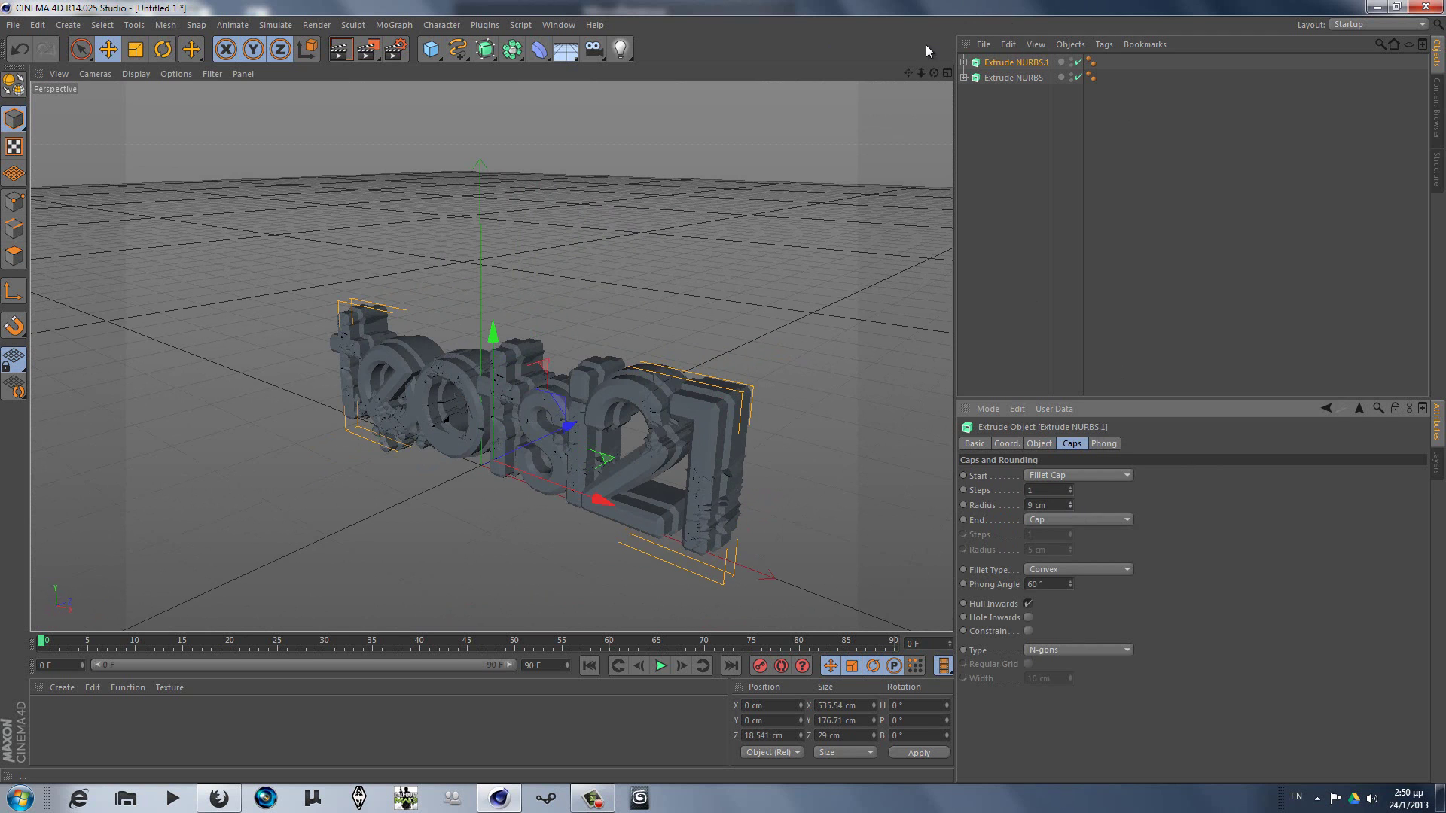
{"action": "mouse_move", "coordinate": [934, 72]}
{"action": "left_mouse_down"}
{"action": "mouse_move", "coordinate": [715, 392]}
{"action": "mouse_move", "coordinate": [734, 392]}
{"action": "mouse_move", "coordinate": [715, 393]}
{"action": "left_mouse_up"}
{"action": "left_click", "coordinate": [341, 50]}
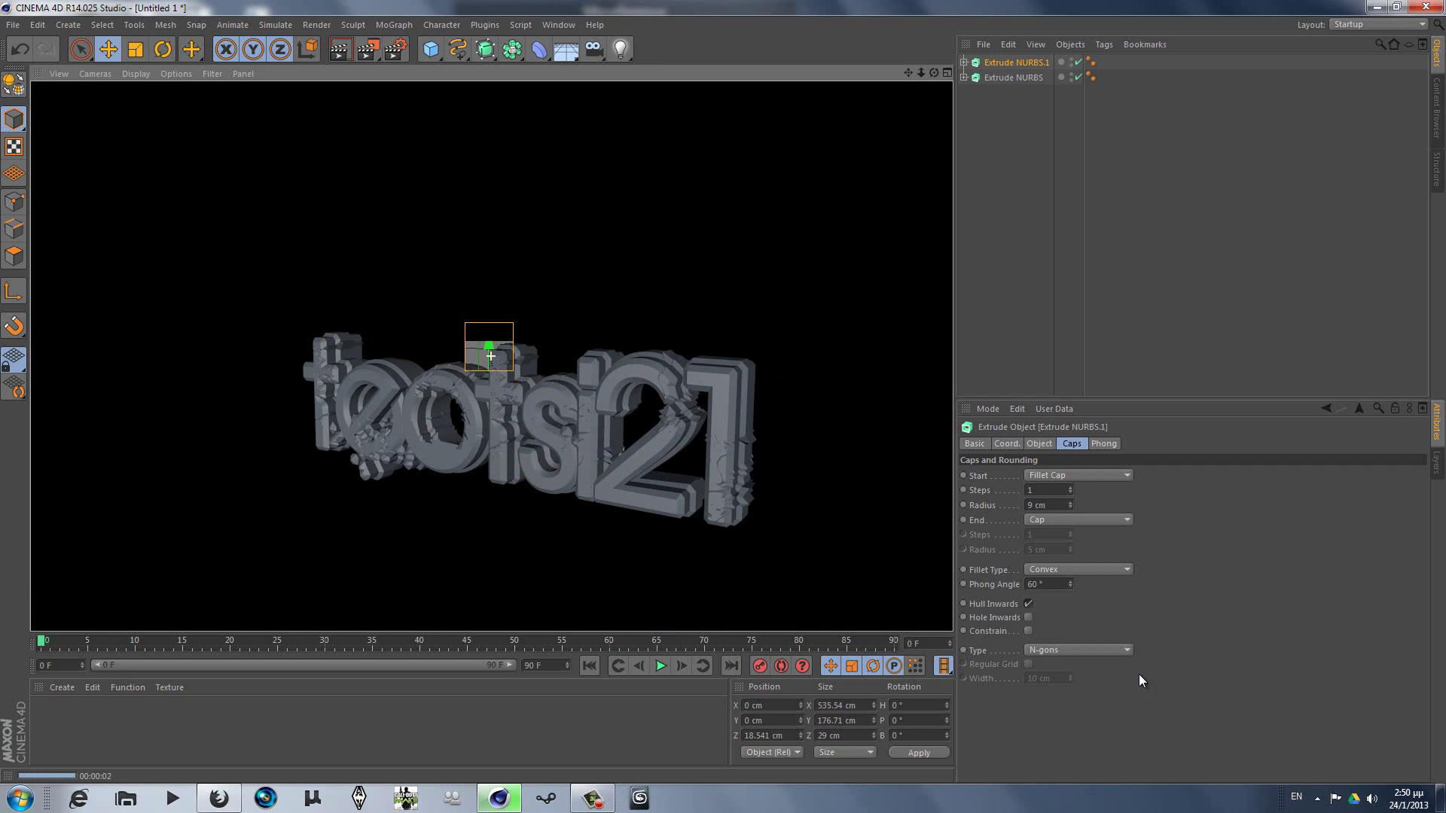
Step: Create a new material Mat with its Color set to pure red (255, 0, 0)
{"action": "left_click", "coordinate": [1120, 168]}
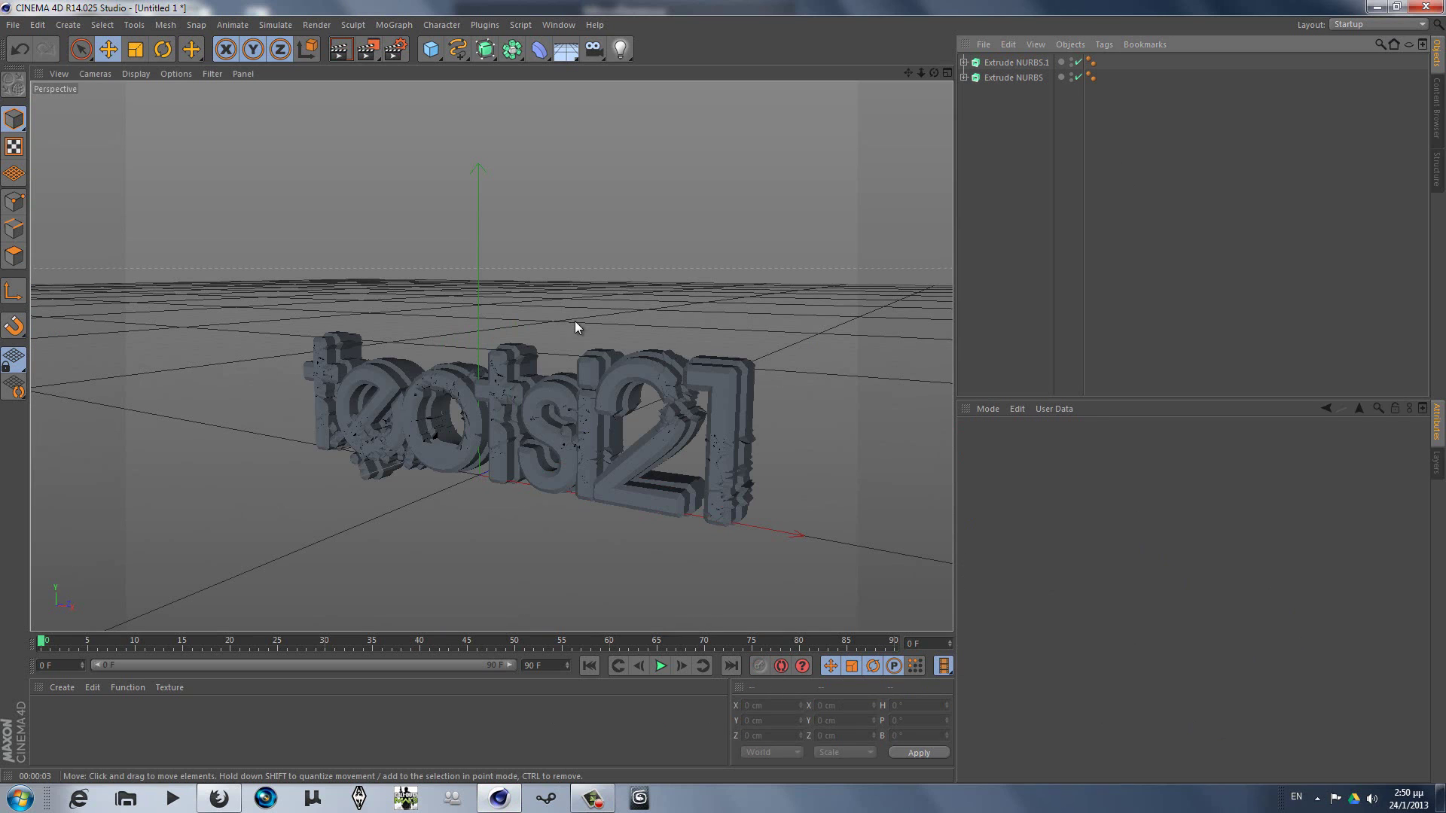
{"action": "double_click", "coordinate": [79, 733]}
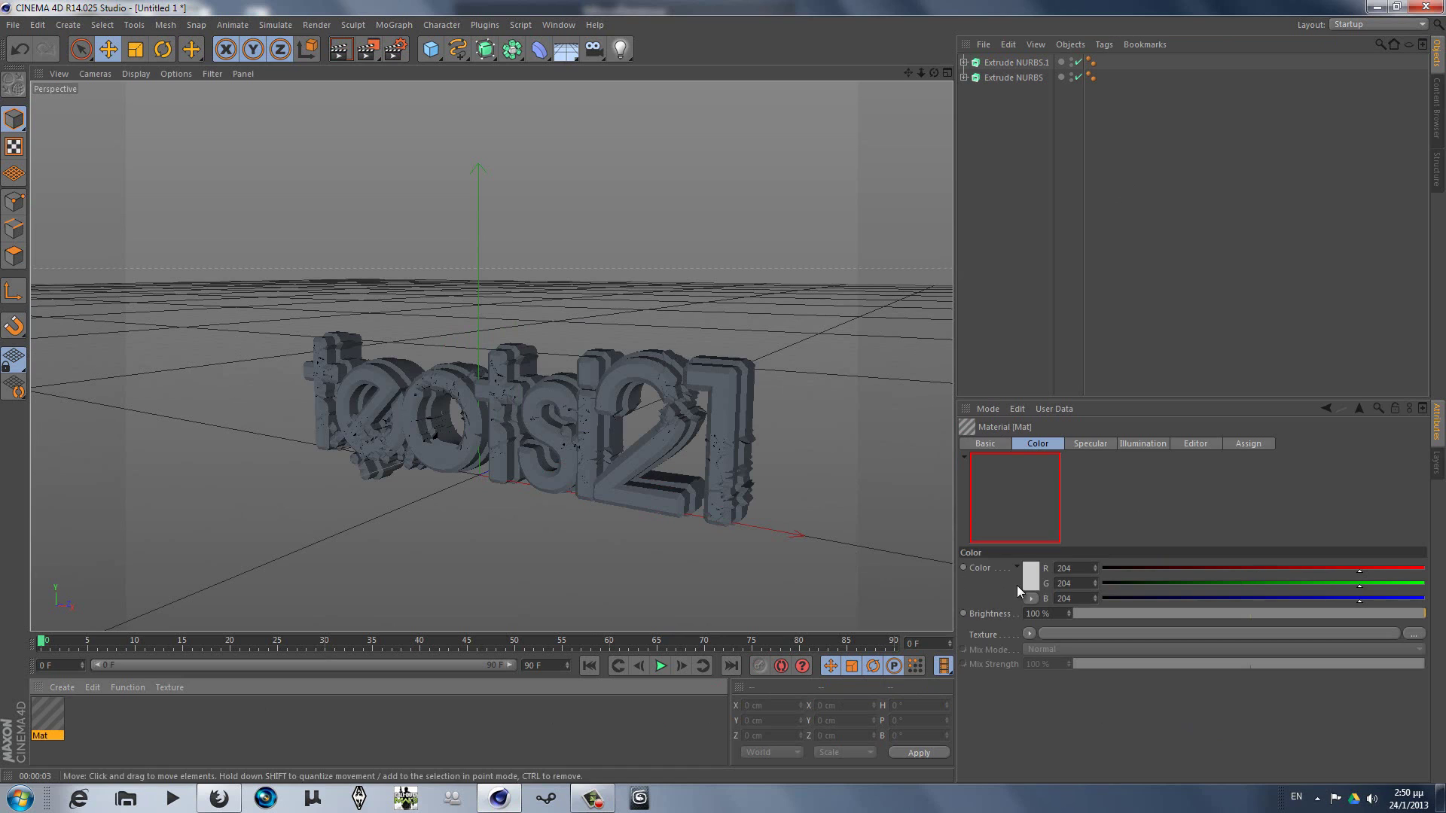
{"action": "left_click", "coordinate": [1033, 571]}
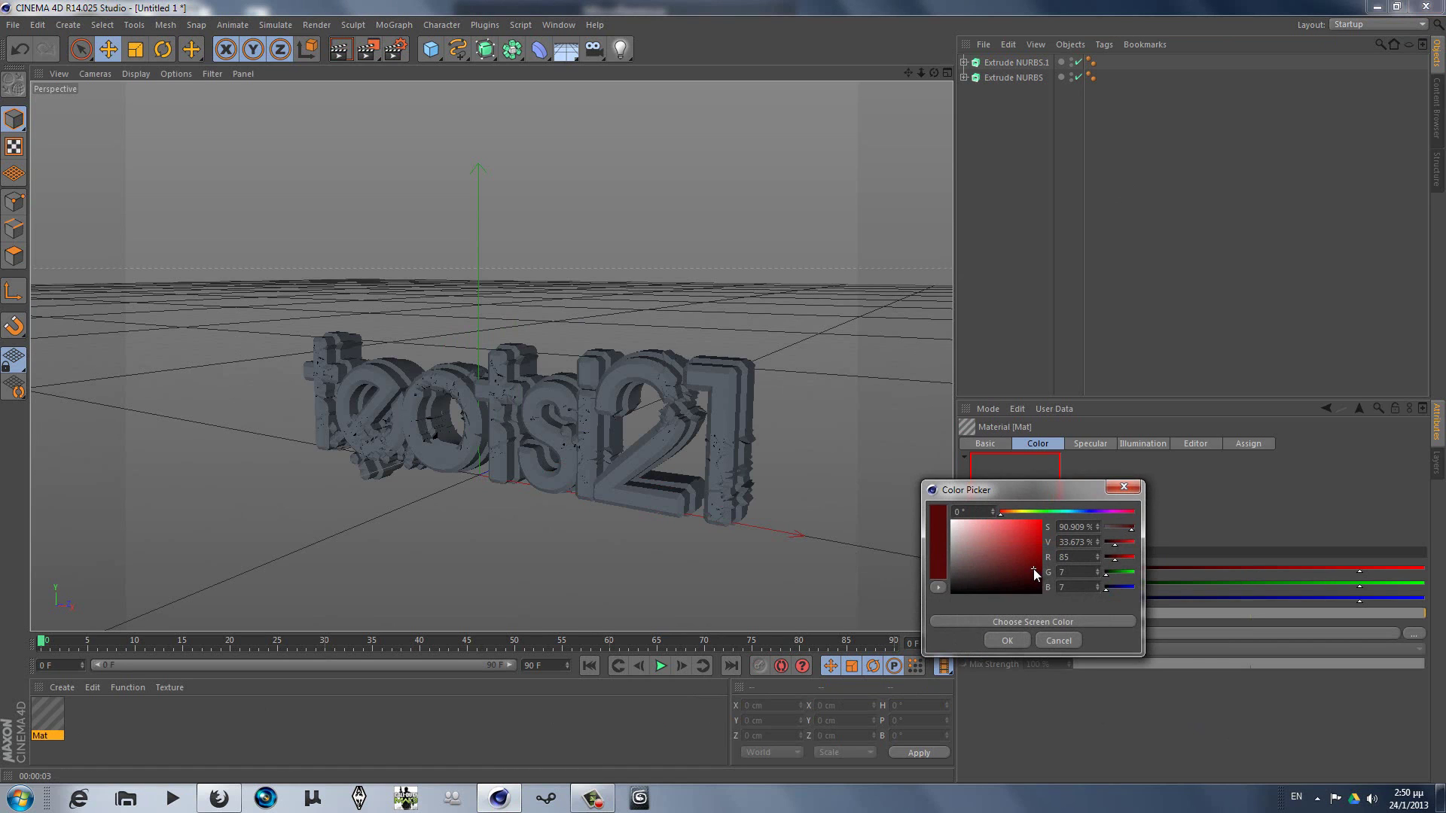
{"action": "left_click_drag", "start_coordinate": [1037, 548], "coordinate": [1044, 518]}
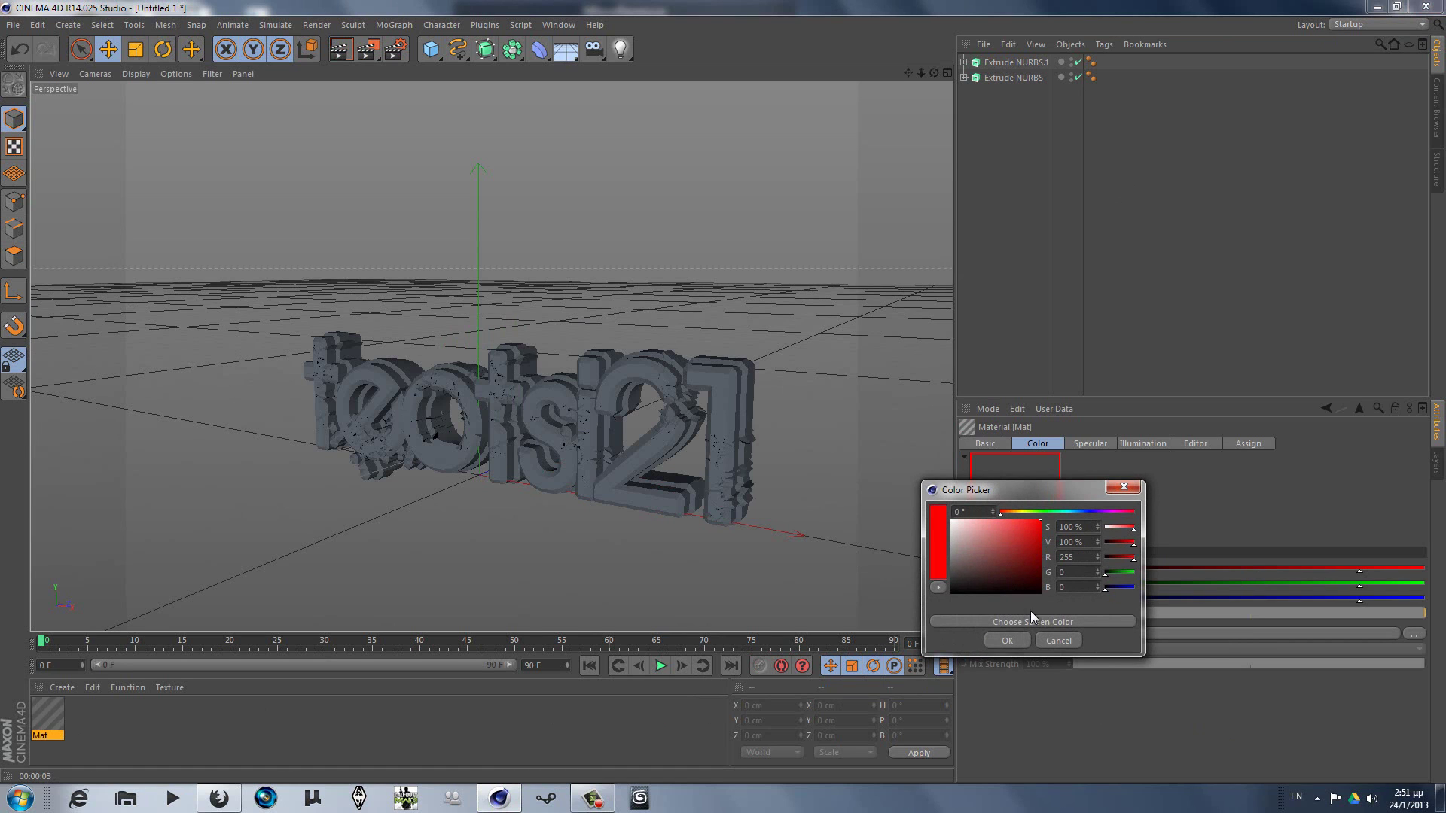
{"action": "left_click", "coordinate": [1004, 640]}
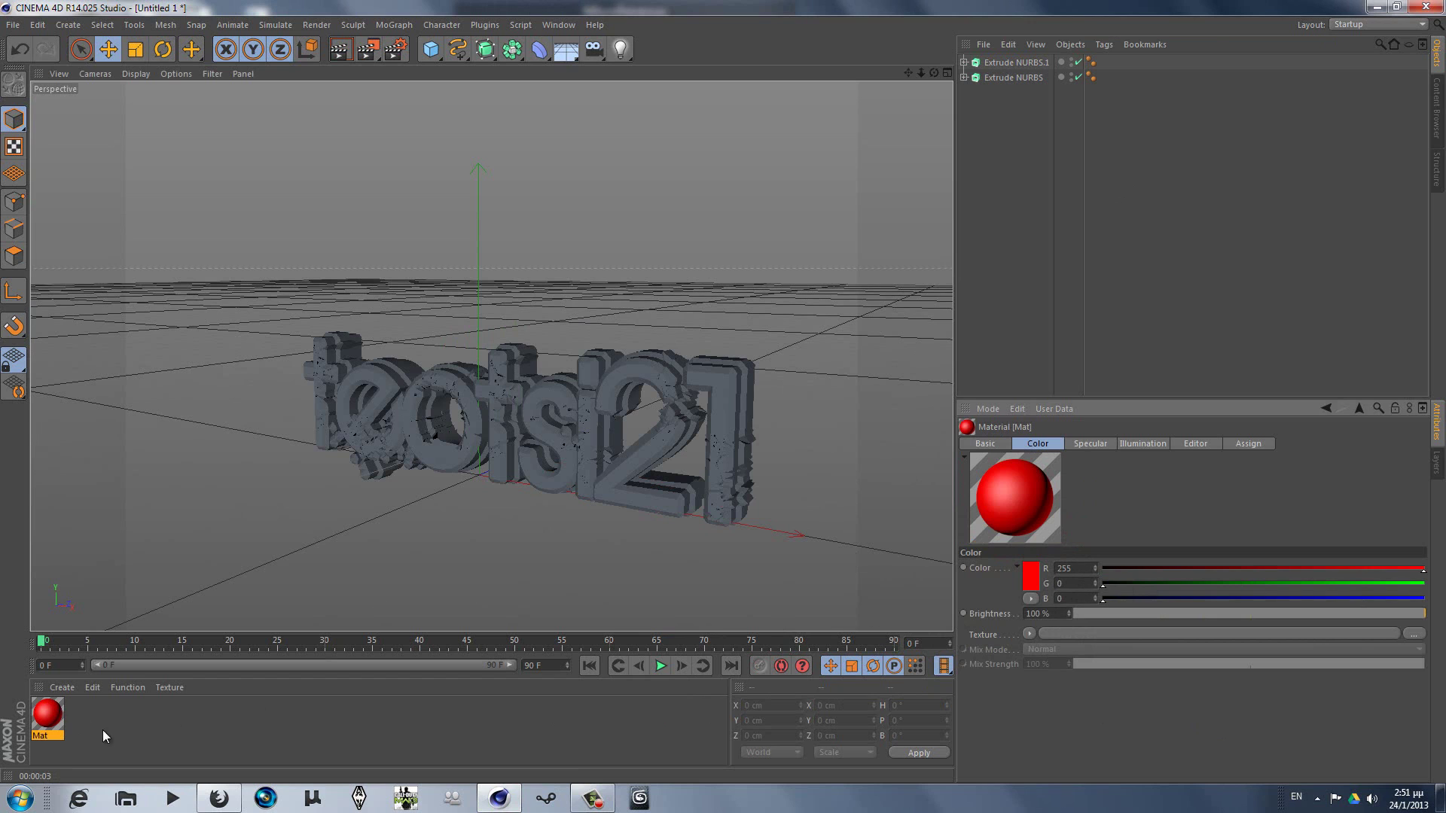
Step: In Mat, disable Specular and enable Reflection with a Fresnel texture
{"action": "double_click", "coordinate": [48, 714]}
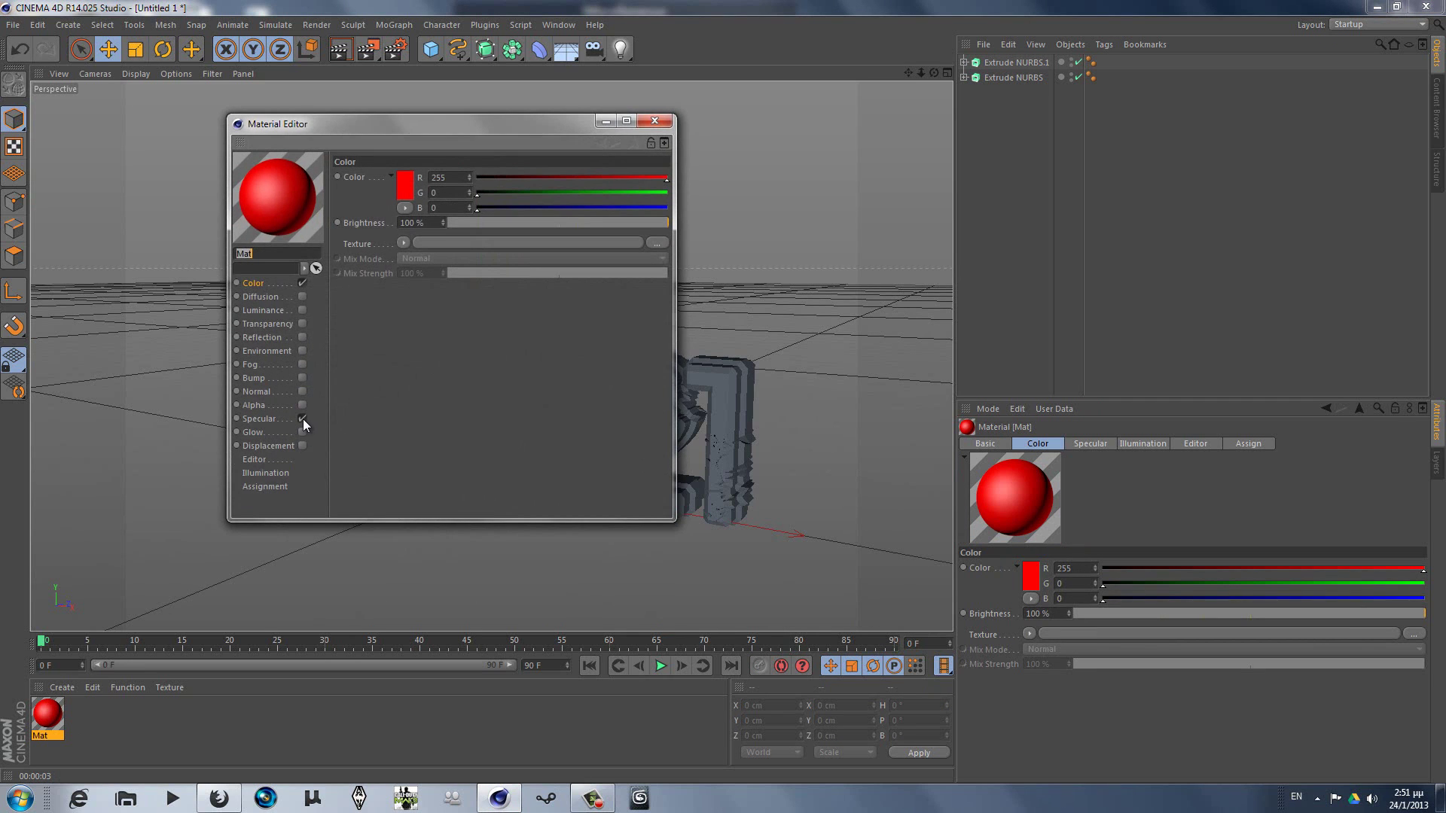
{"action": "left_click", "coordinate": [302, 419]}
{"action": "left_click", "coordinate": [301, 336]}
{"action": "left_click", "coordinate": [291, 335]}
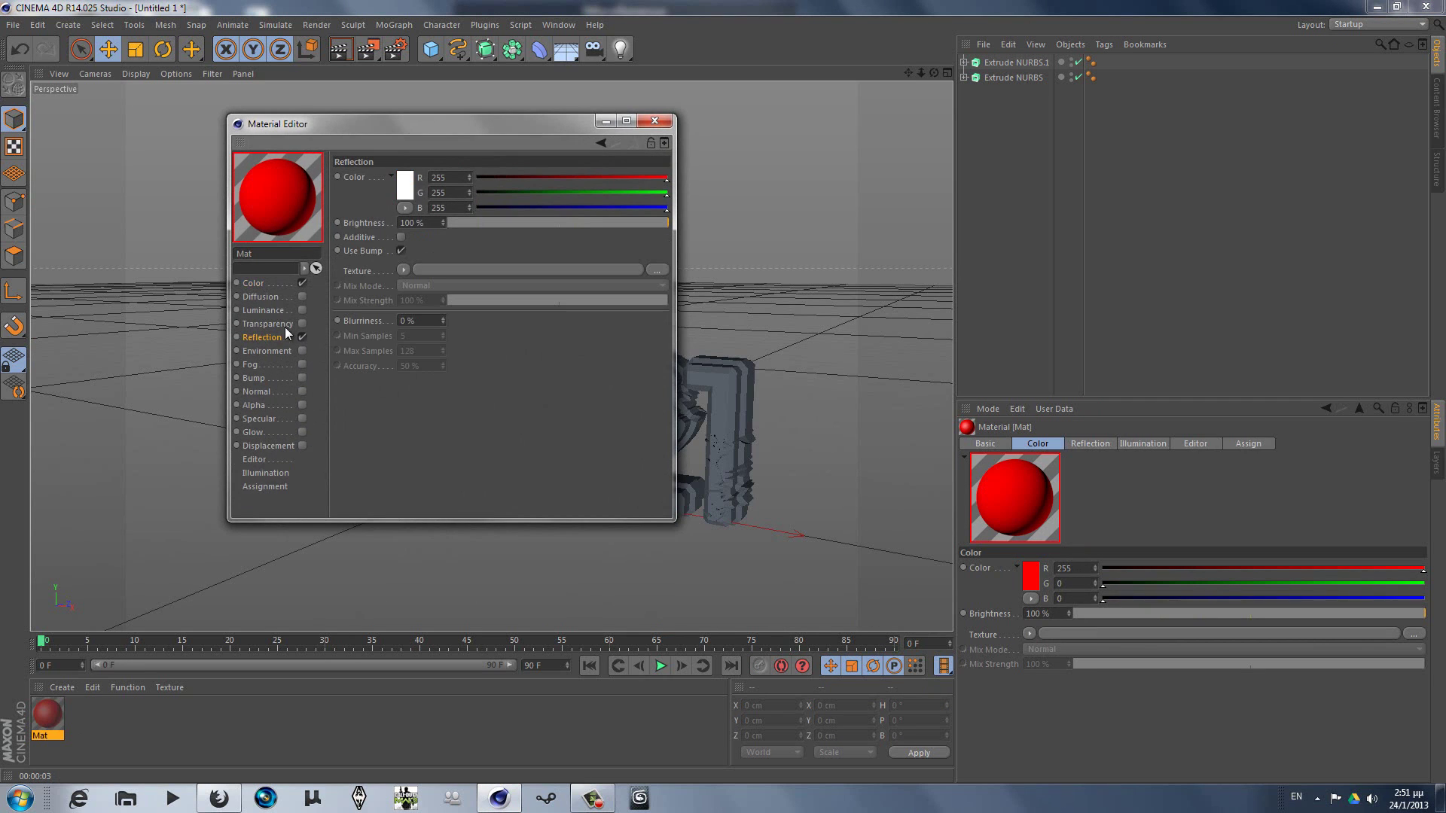
{"action": "left_click", "coordinate": [401, 271]}
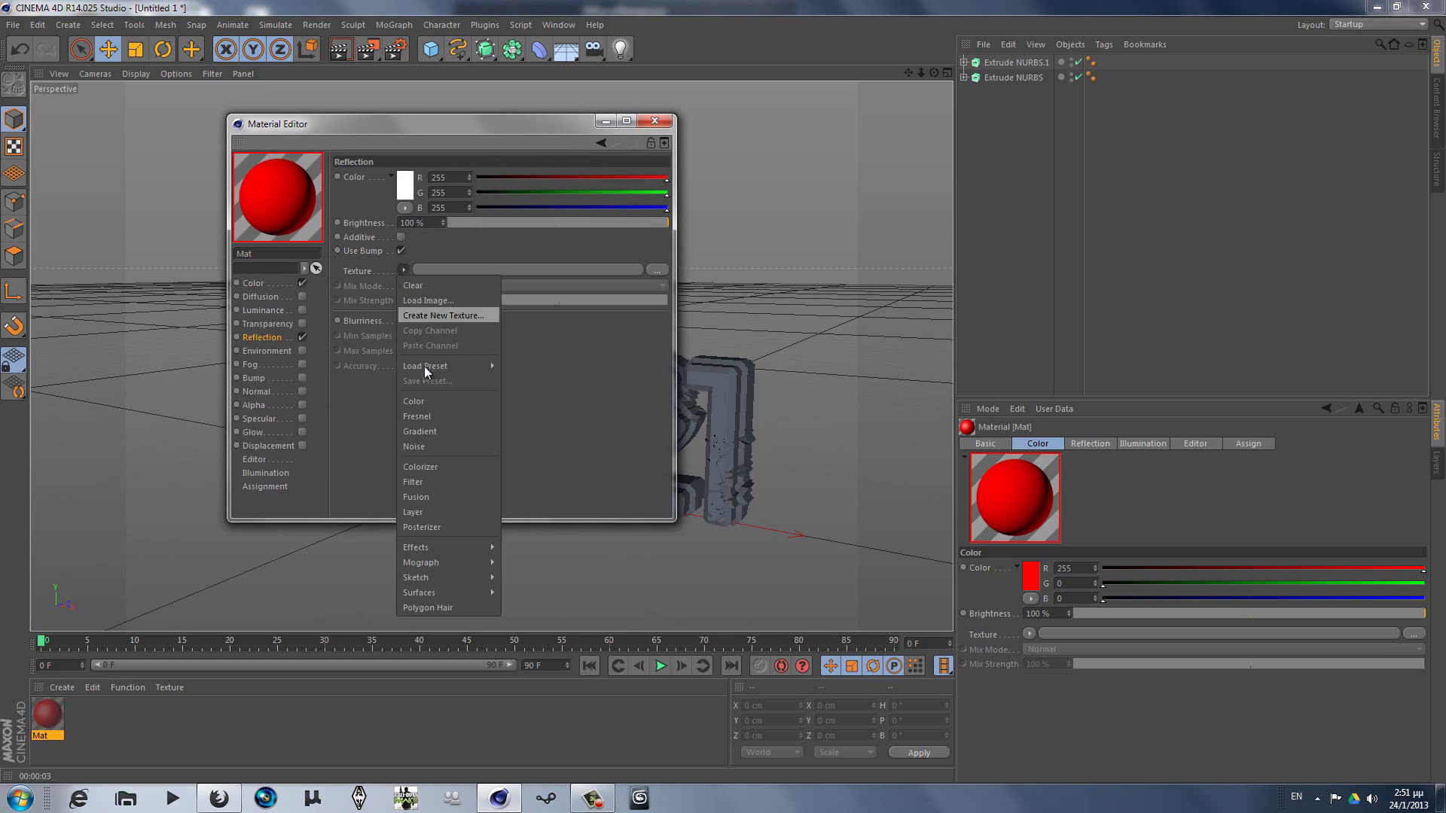
{"action": "left_click", "coordinate": [429, 419]}
Step: Make Mat's reflection colour red and pull the Fresnel gradient knots inward
{"action": "left_click", "coordinate": [405, 192]}
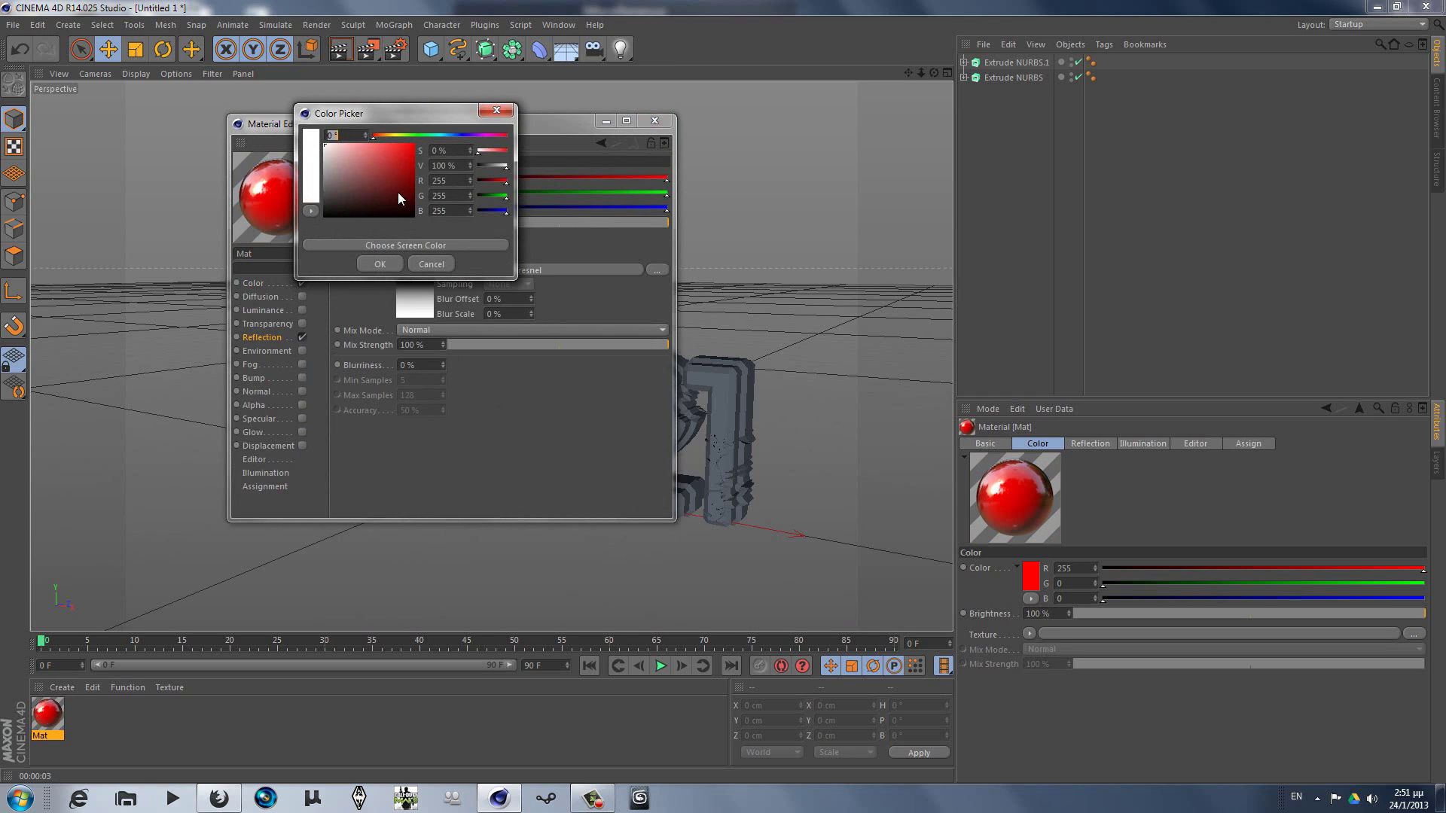
{"action": "left_click_drag", "start_coordinate": [398, 194], "coordinate": [458, 150]}
{"action": "left_click", "coordinate": [369, 263]}
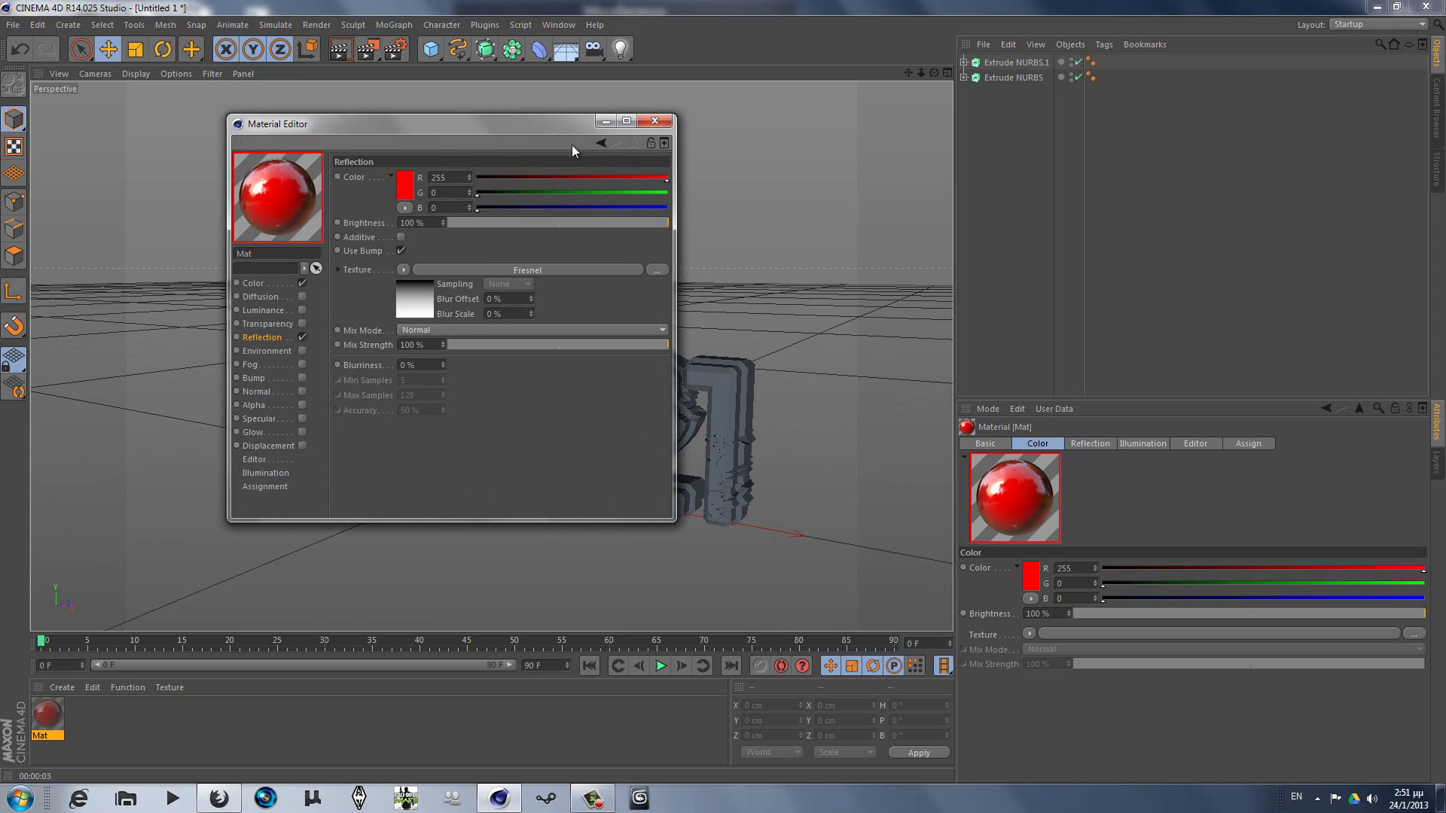
{"action": "left_click", "coordinate": [418, 297]}
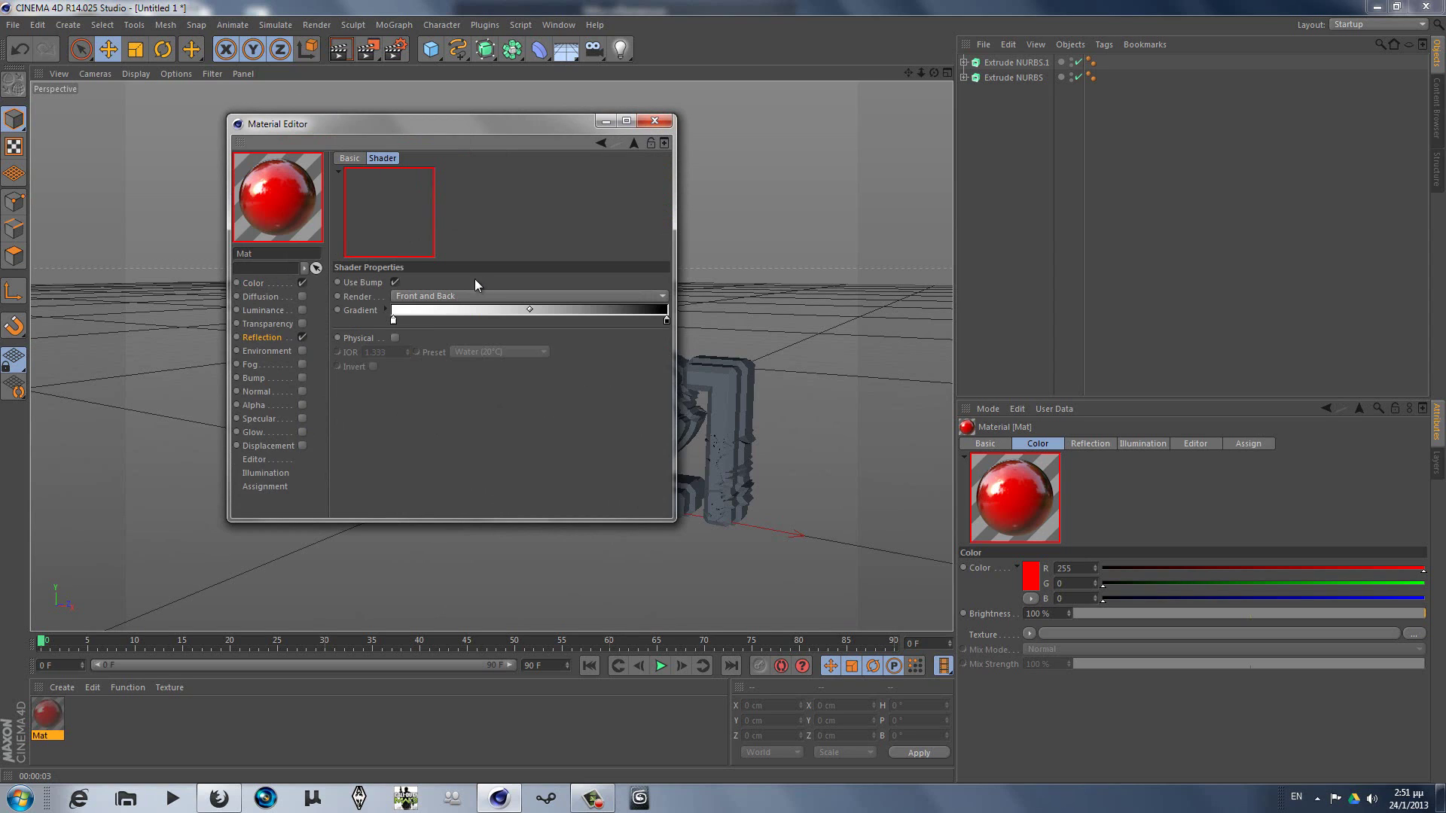
{"action": "left_click_drag", "start_coordinate": [535, 309], "coordinate": [445, 322]}
{"action": "left_click_drag", "start_coordinate": [658, 322], "coordinate": [603, 327]}
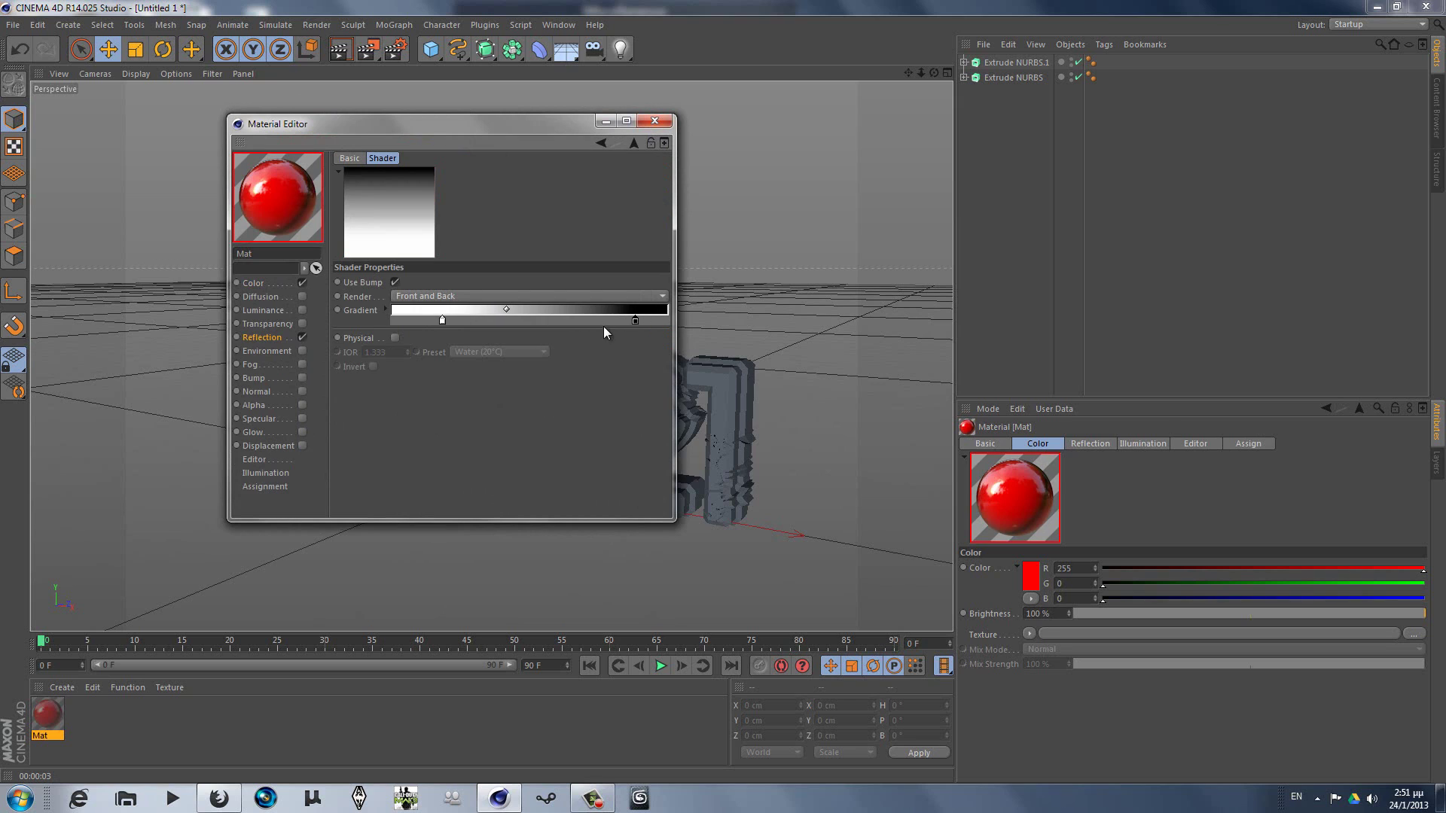
{"action": "left_click", "coordinate": [655, 120]}
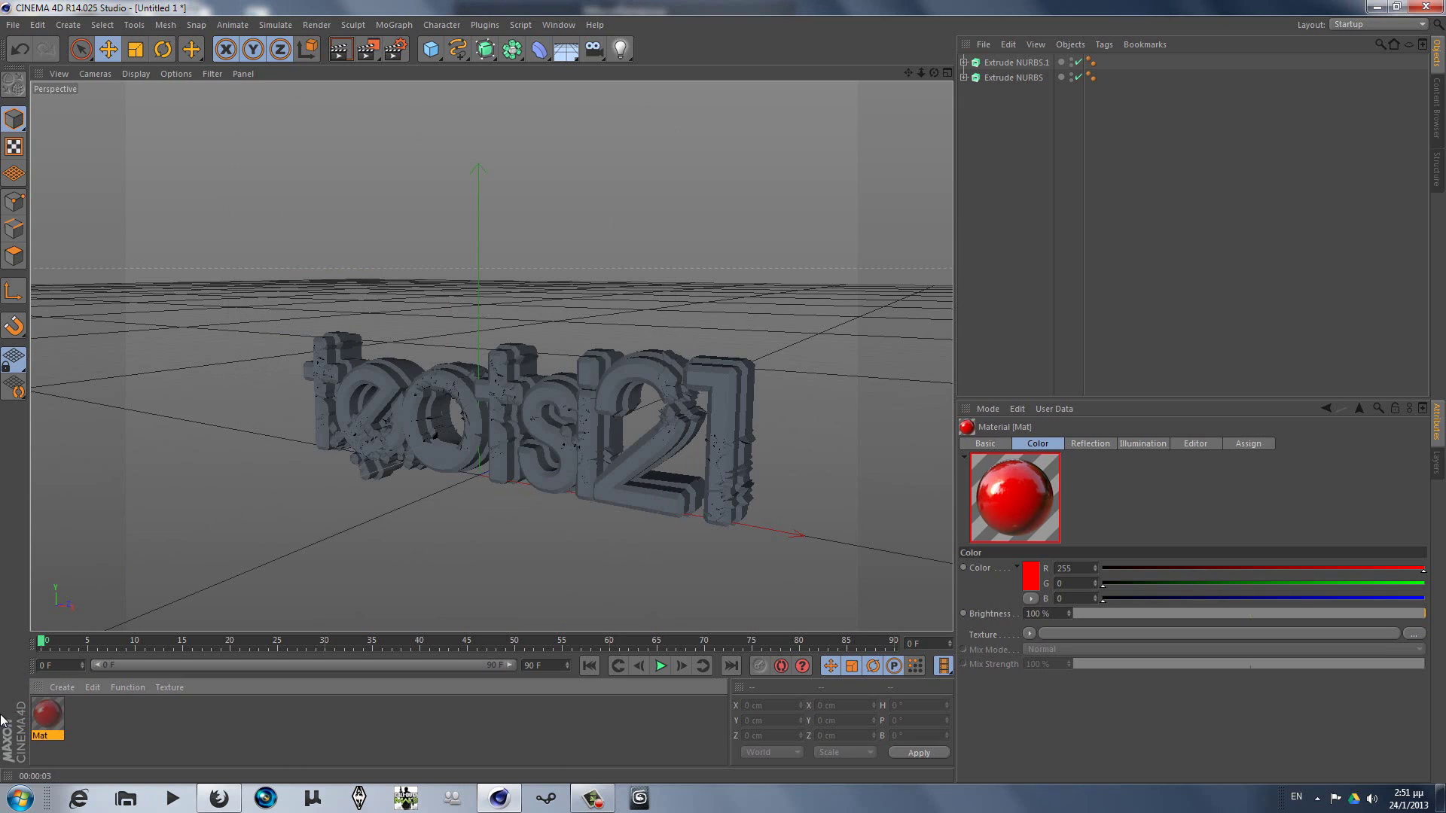
Step: Apply the red Mat material to Extrude NURBS.1
{"action": "left_click_drag", "start_coordinate": [35, 726], "coordinate": [528, 362]}
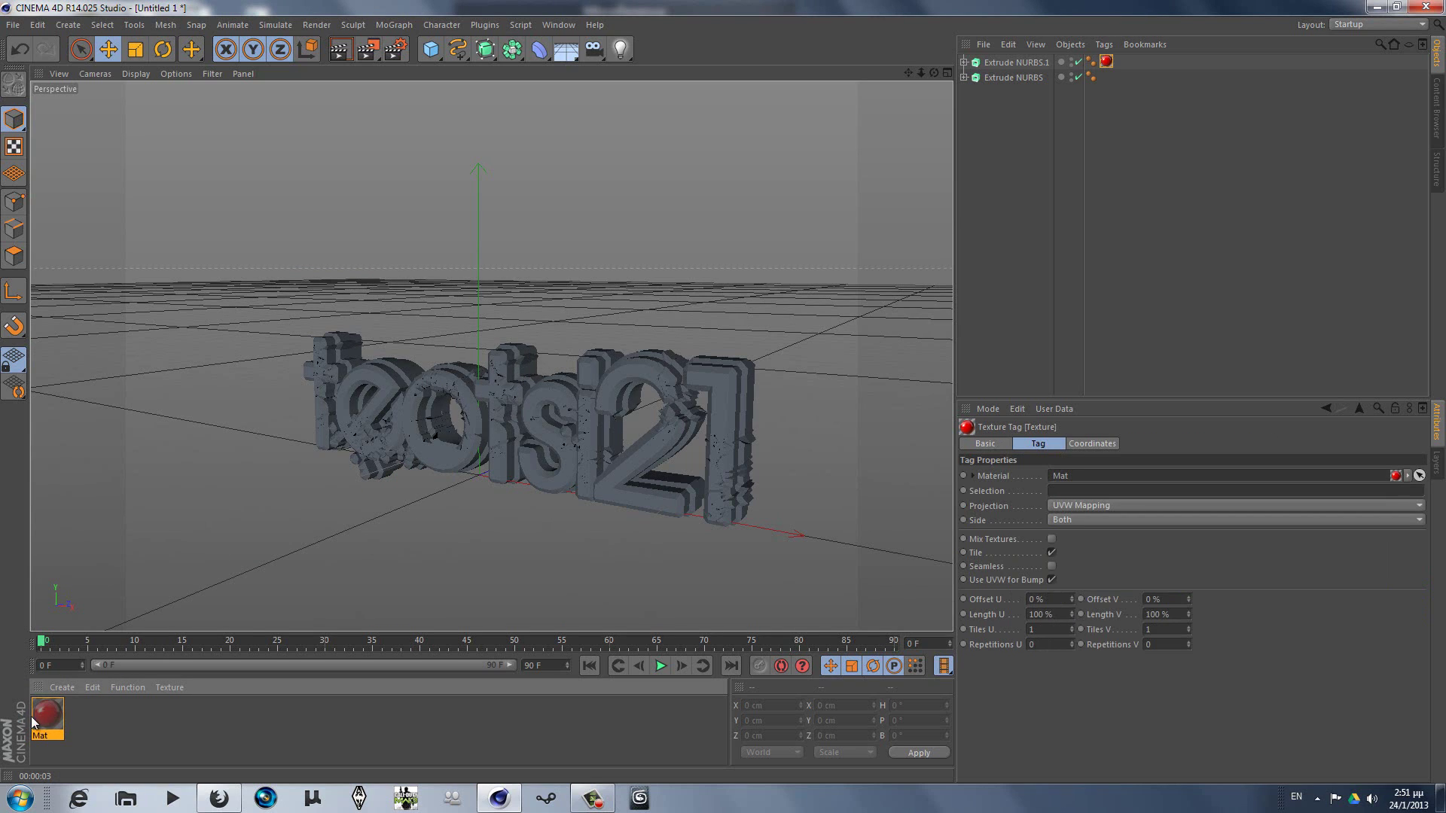
{"action": "left_click", "coordinate": [998, 63]}
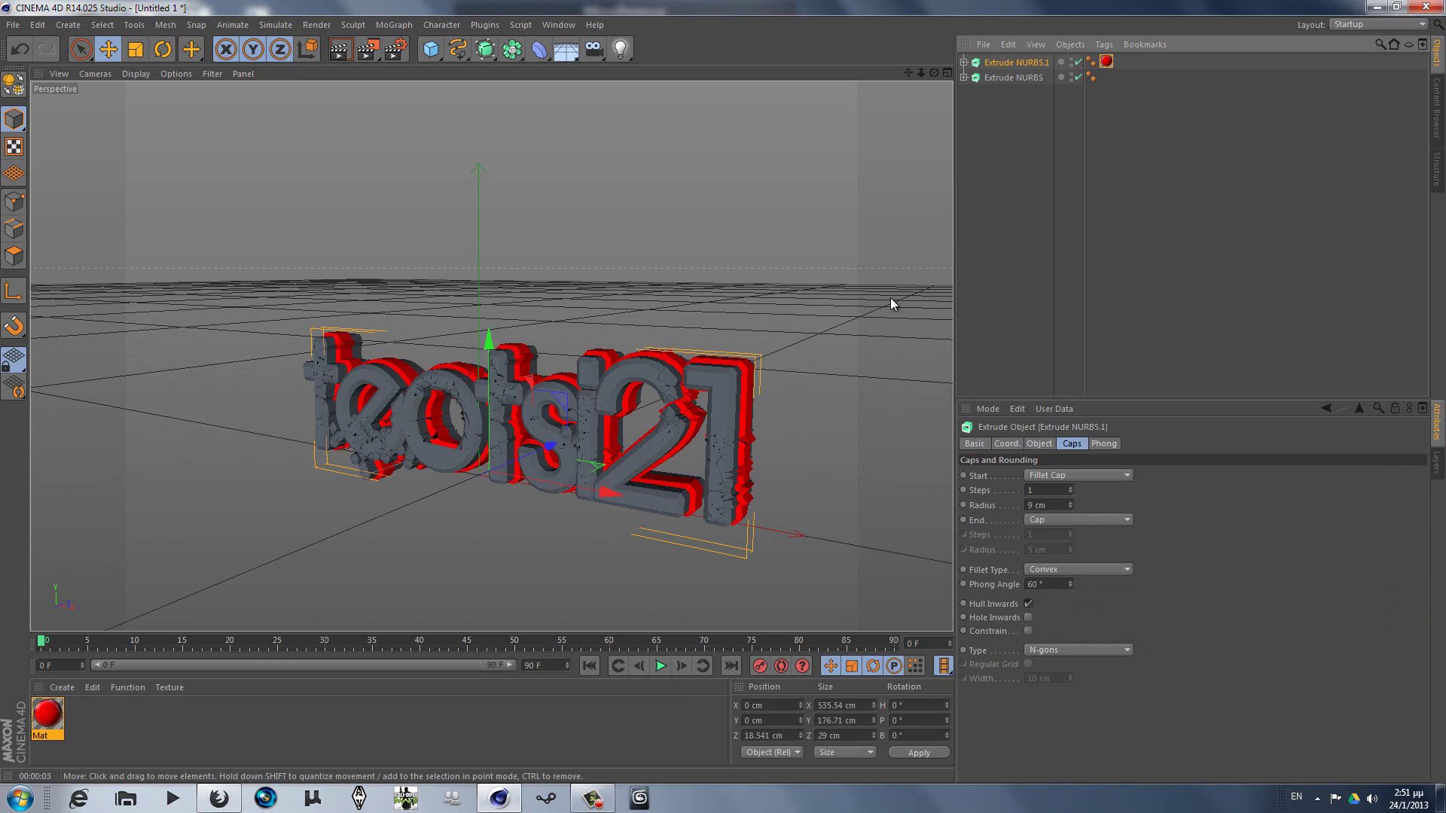
{"action": "left_click", "coordinate": [1131, 318]}
Step: Create material Mat.1 with Specular off and a fully saturated blue Reflection
{"action": "double_click", "coordinate": [160, 729]}
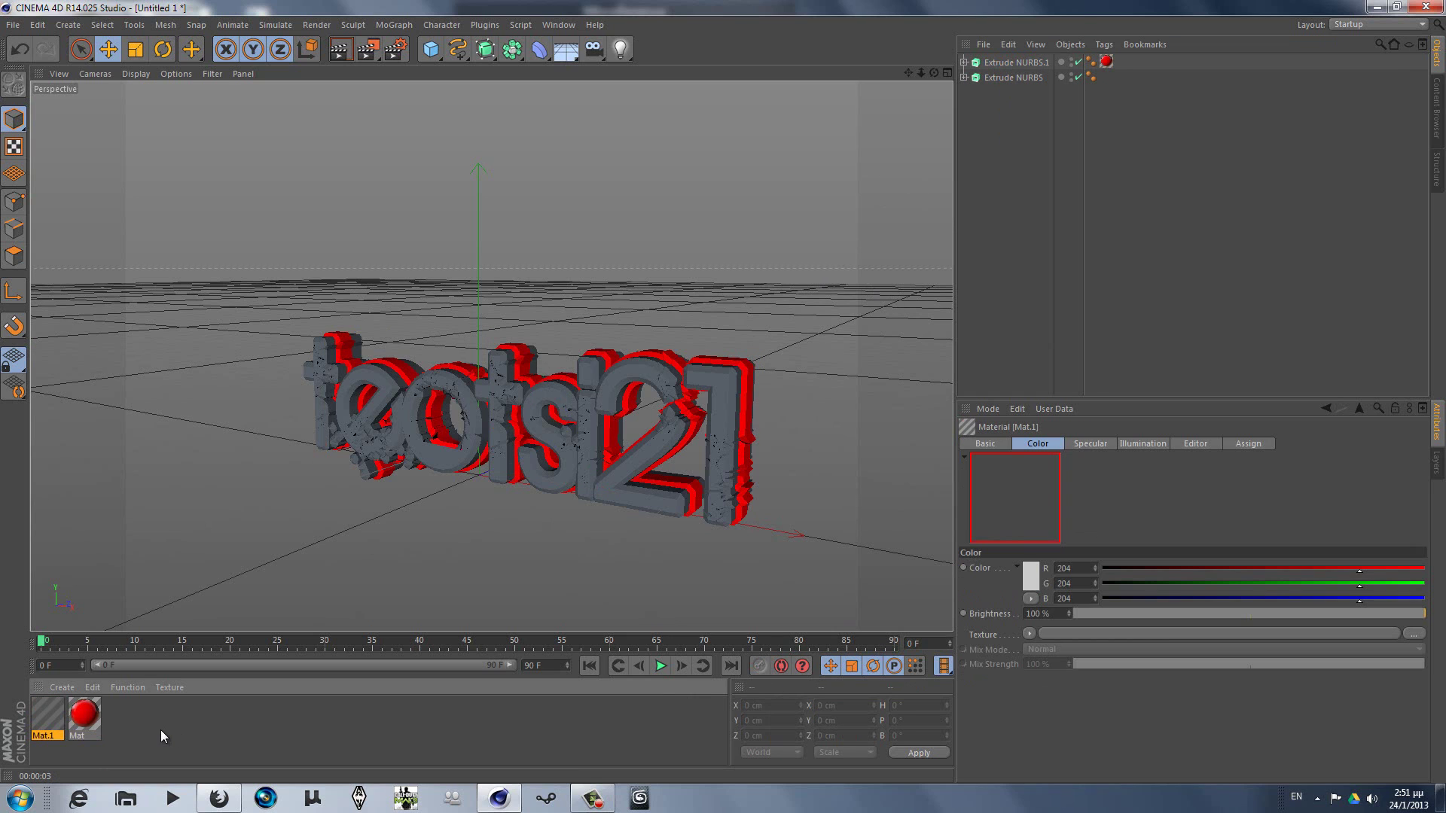
{"action": "double_click", "coordinate": [47, 715]}
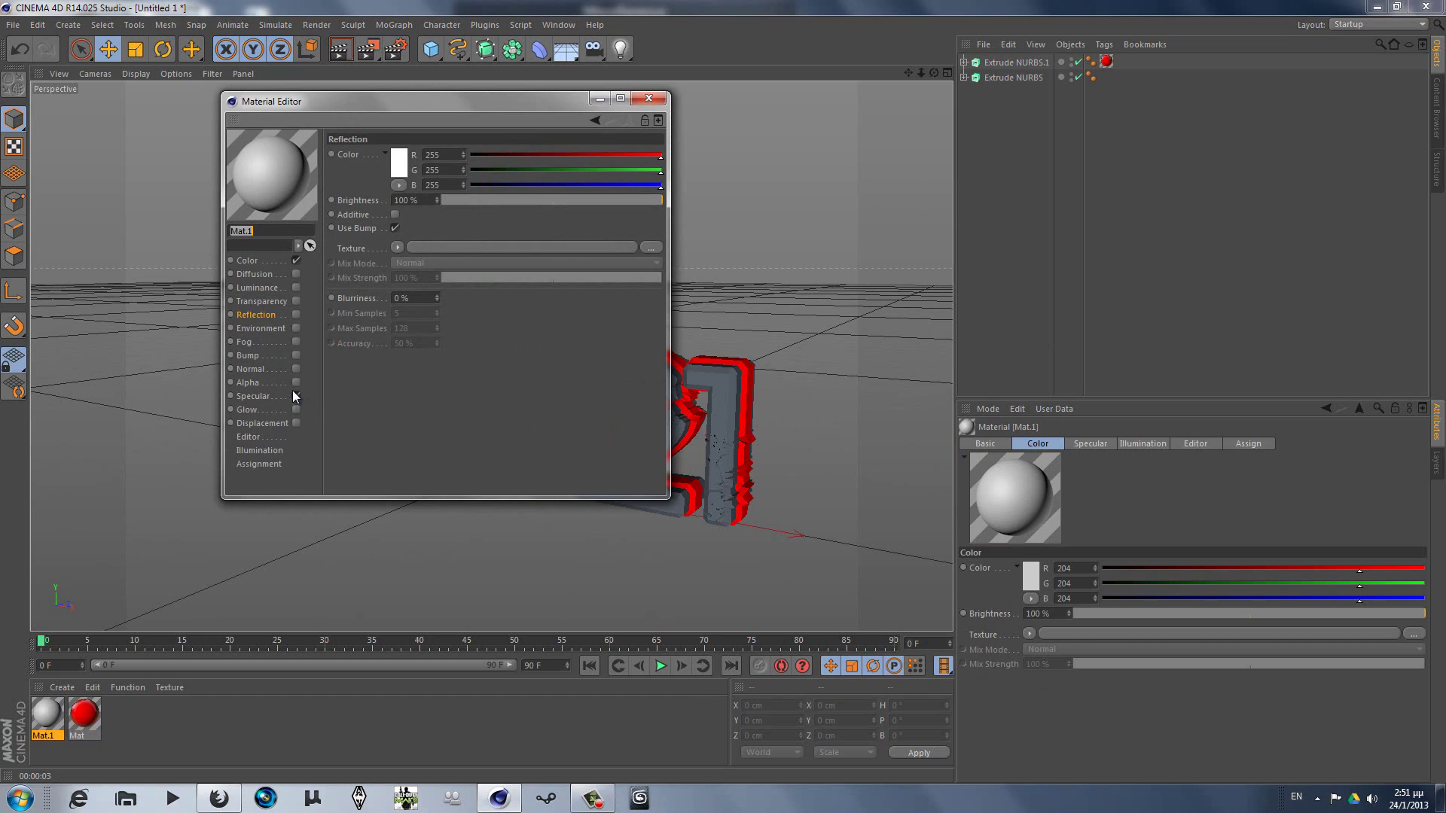
{"action": "left_click", "coordinate": [297, 396]}
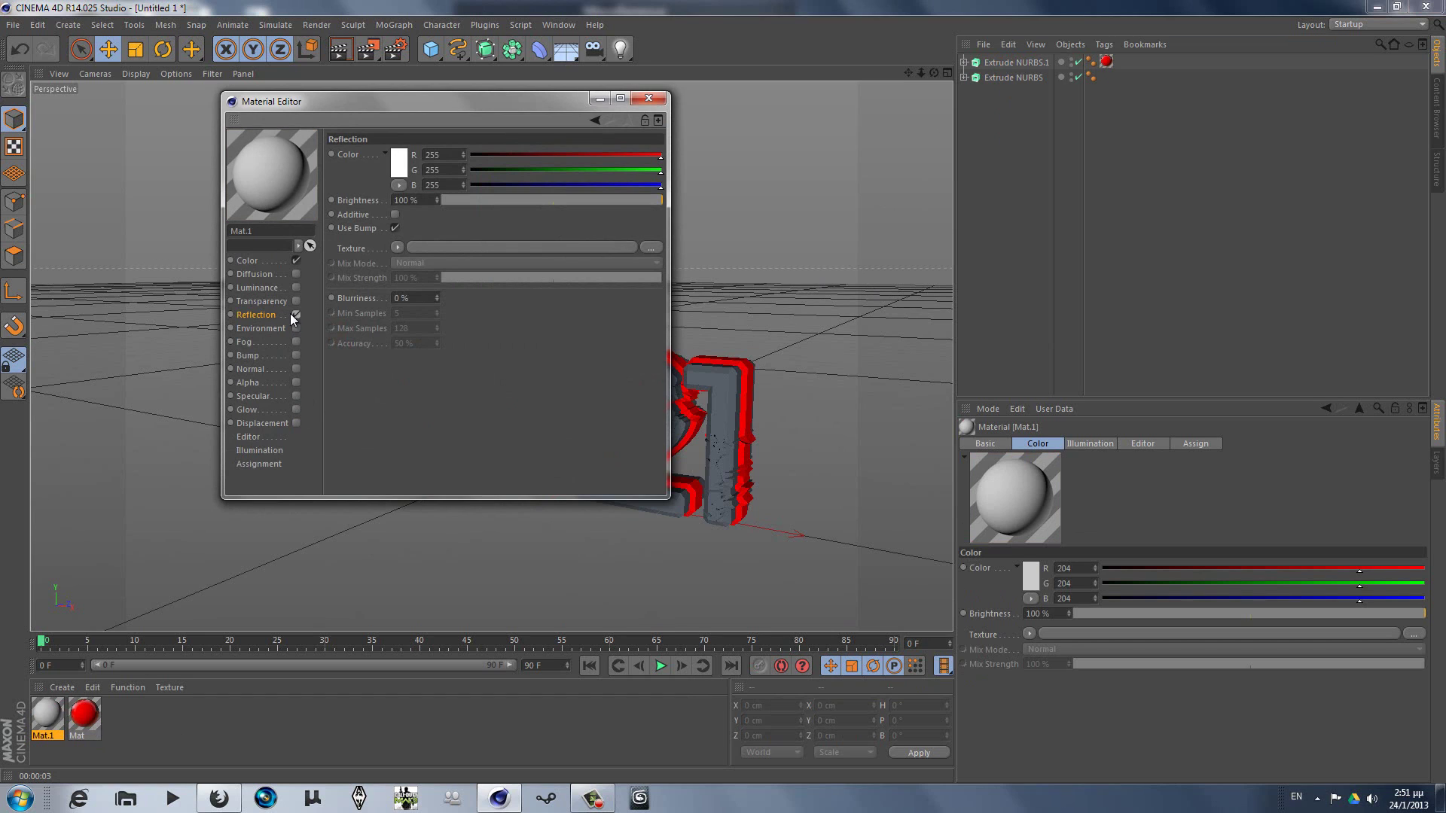
{"action": "left_click", "coordinate": [296, 314]}
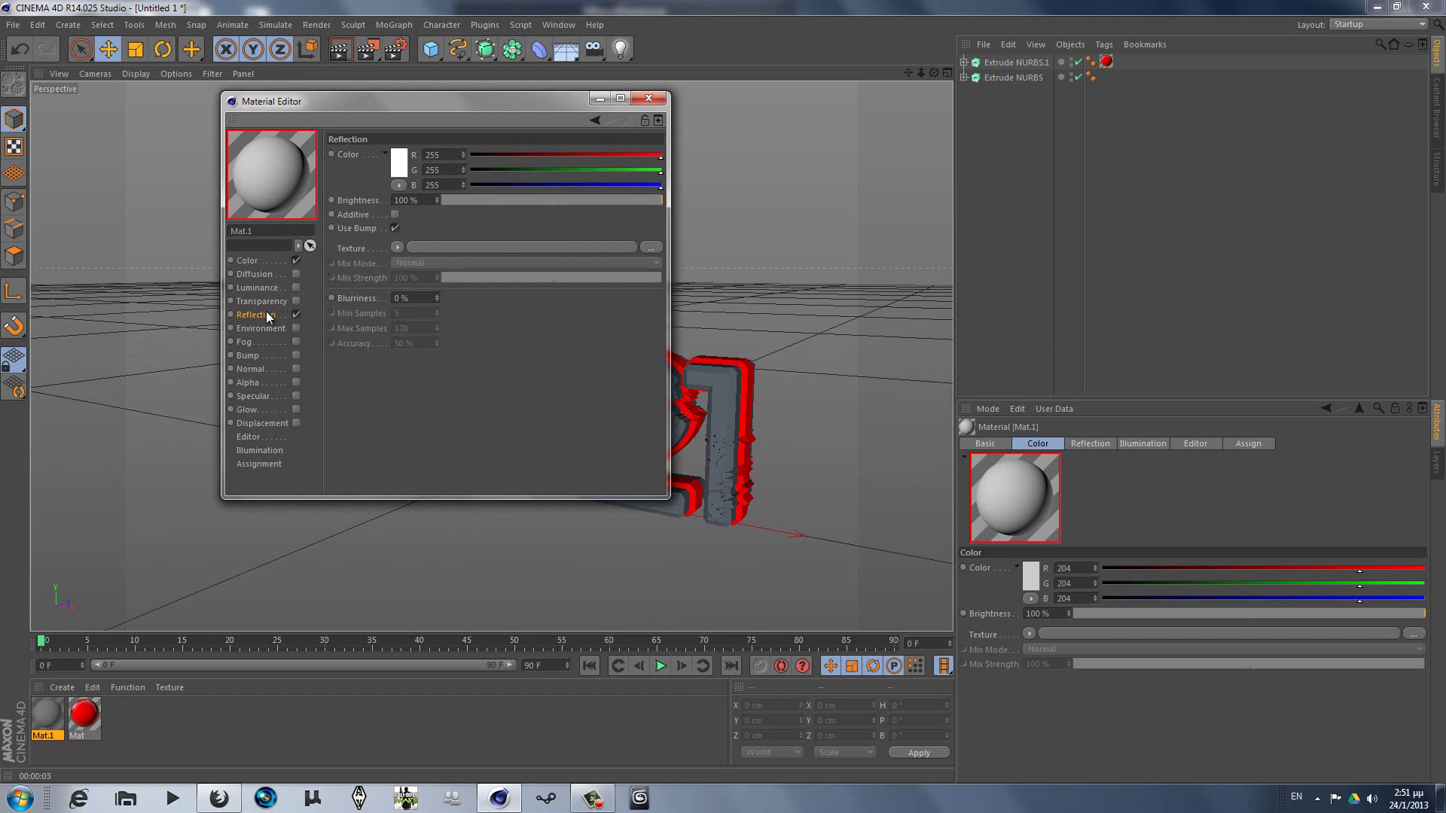
{"action": "left_click", "coordinate": [405, 171]}
{"action": "left_click", "coordinate": [457, 104]}
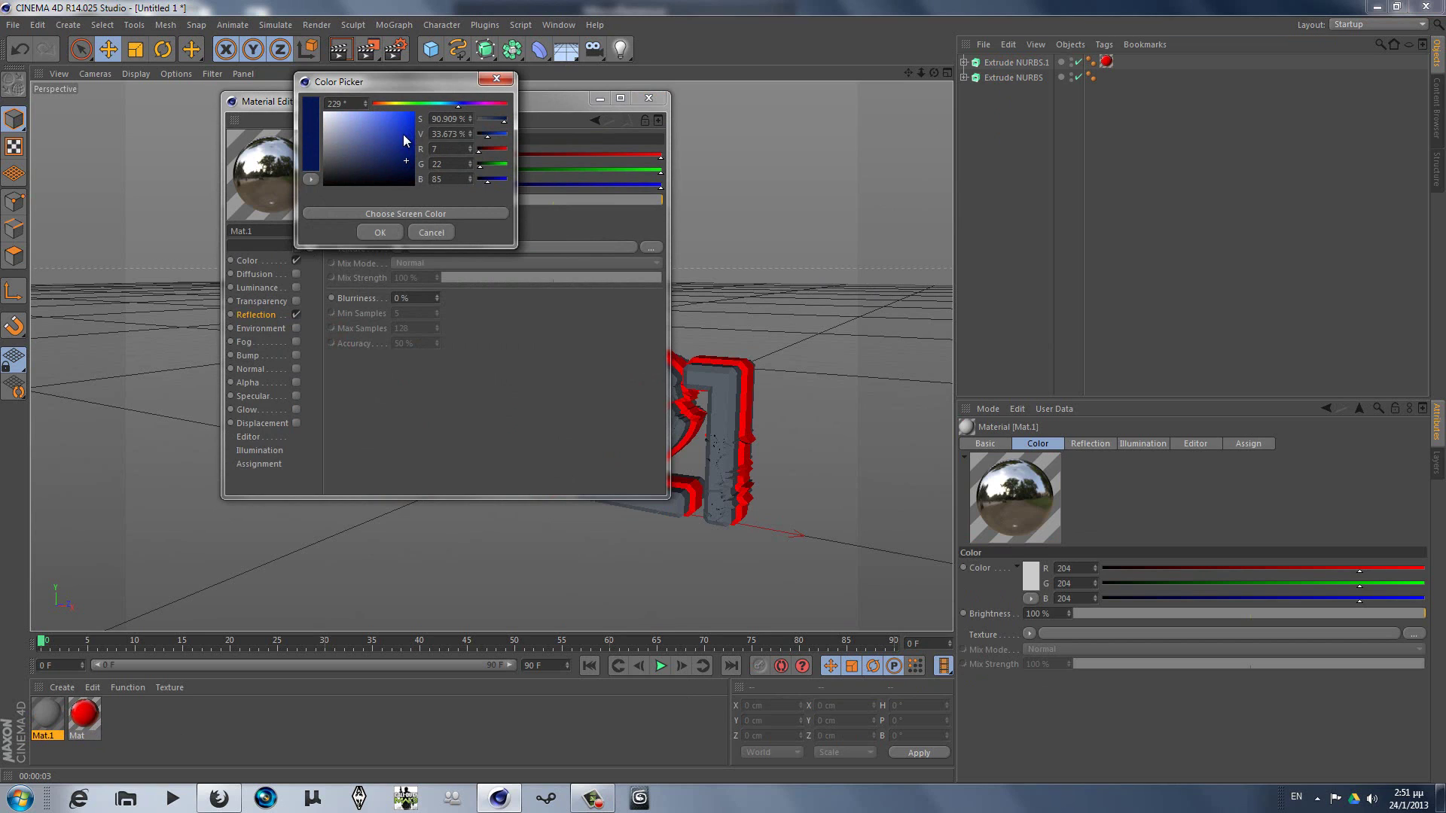
{"action": "left_click_drag", "start_coordinate": [406, 132], "coordinate": [414, 112]}
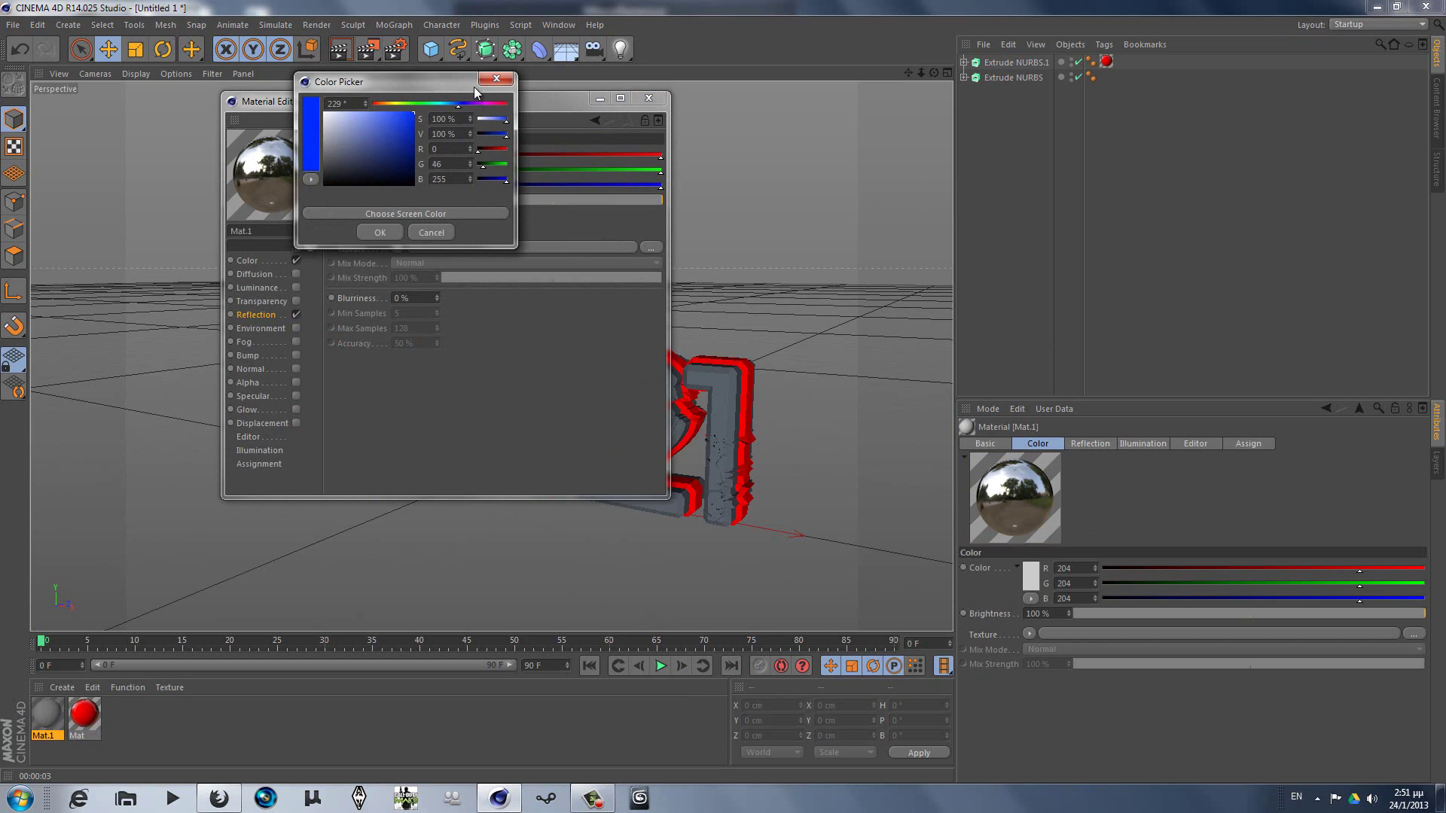
{"action": "left_click", "coordinate": [380, 232]}
Step: Set Mat.1's base Color to bright, fully saturated blue
{"action": "left_click", "coordinate": [247, 259]}
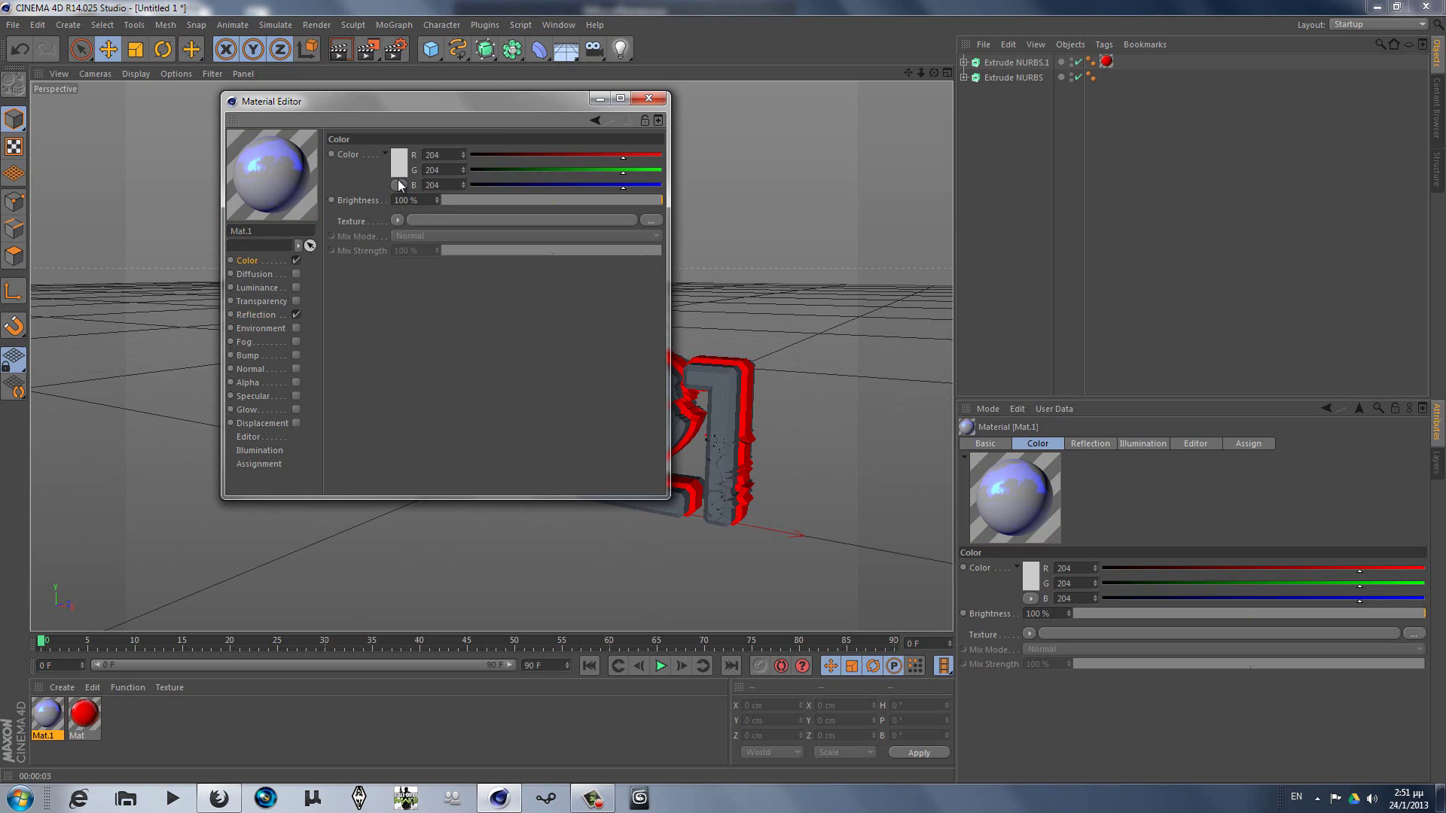
{"action": "left_click", "coordinate": [399, 164]}
{"action": "left_click", "coordinate": [452, 109]}
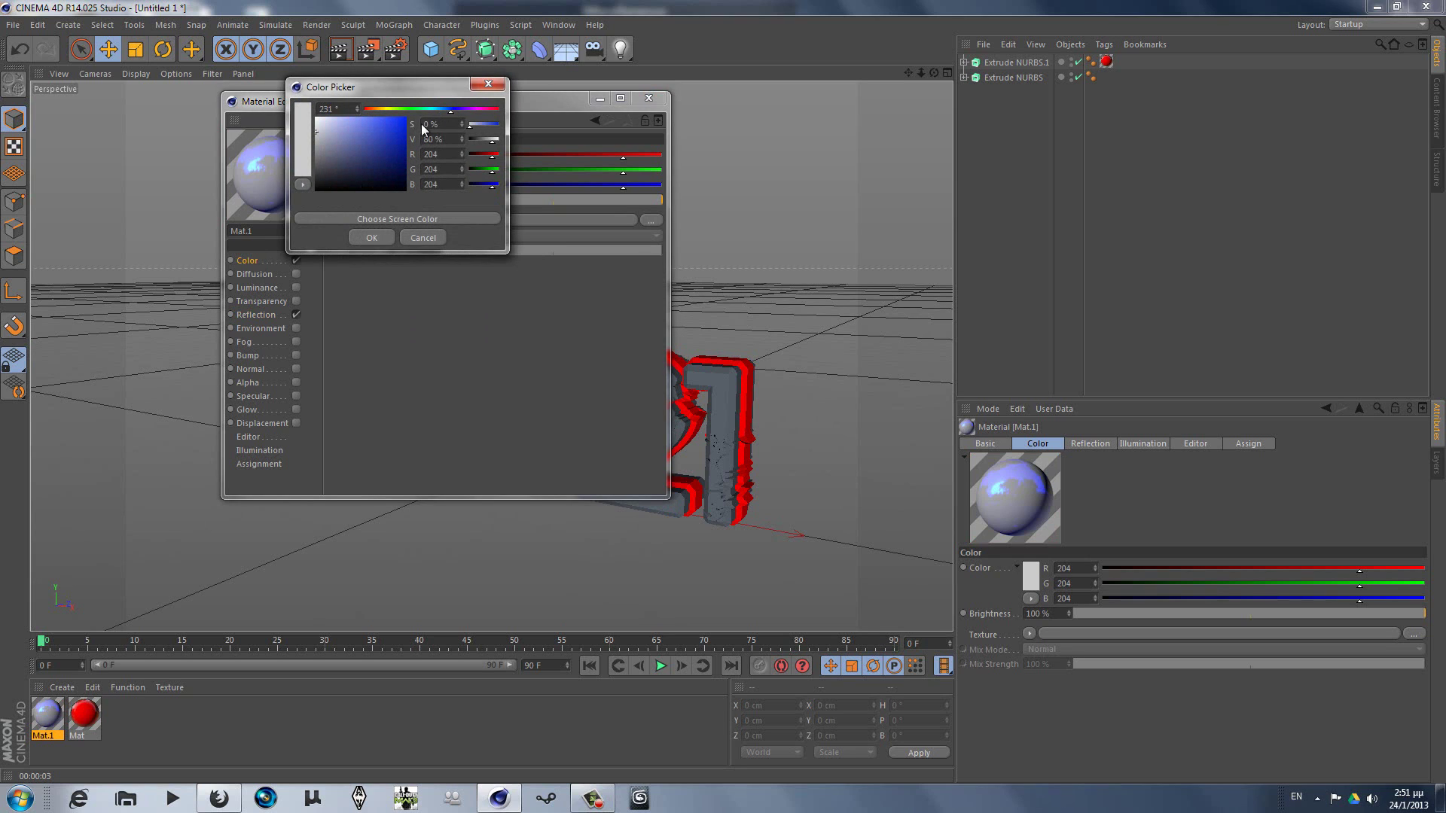
{"action": "left_click", "coordinate": [406, 117]}
{"action": "left_click", "coordinate": [371, 238]}
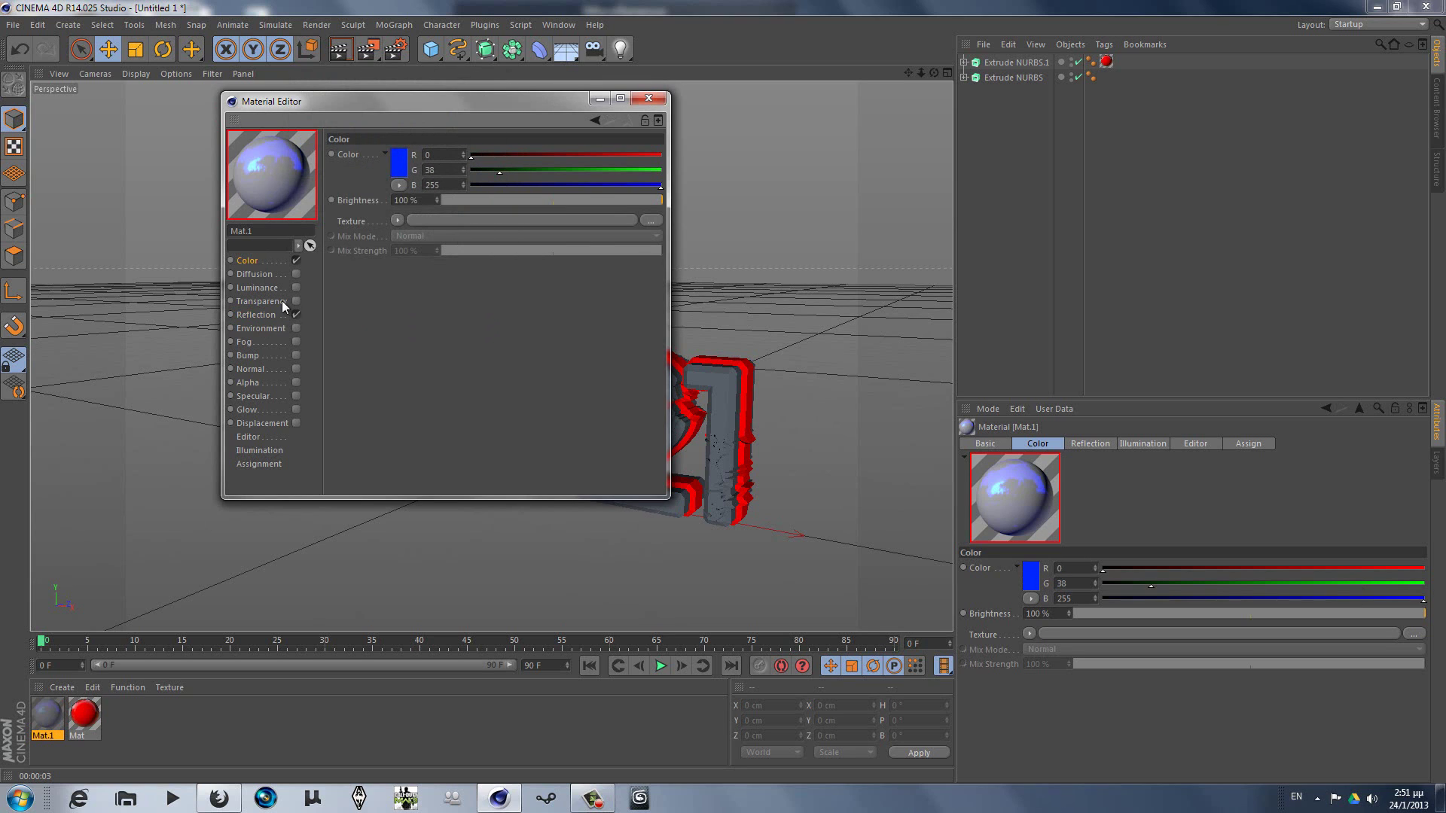
Step: Load a Fresnel texture into Mat.1's reflection and darken its gradient falloff
{"action": "left_click", "coordinate": [253, 314]}
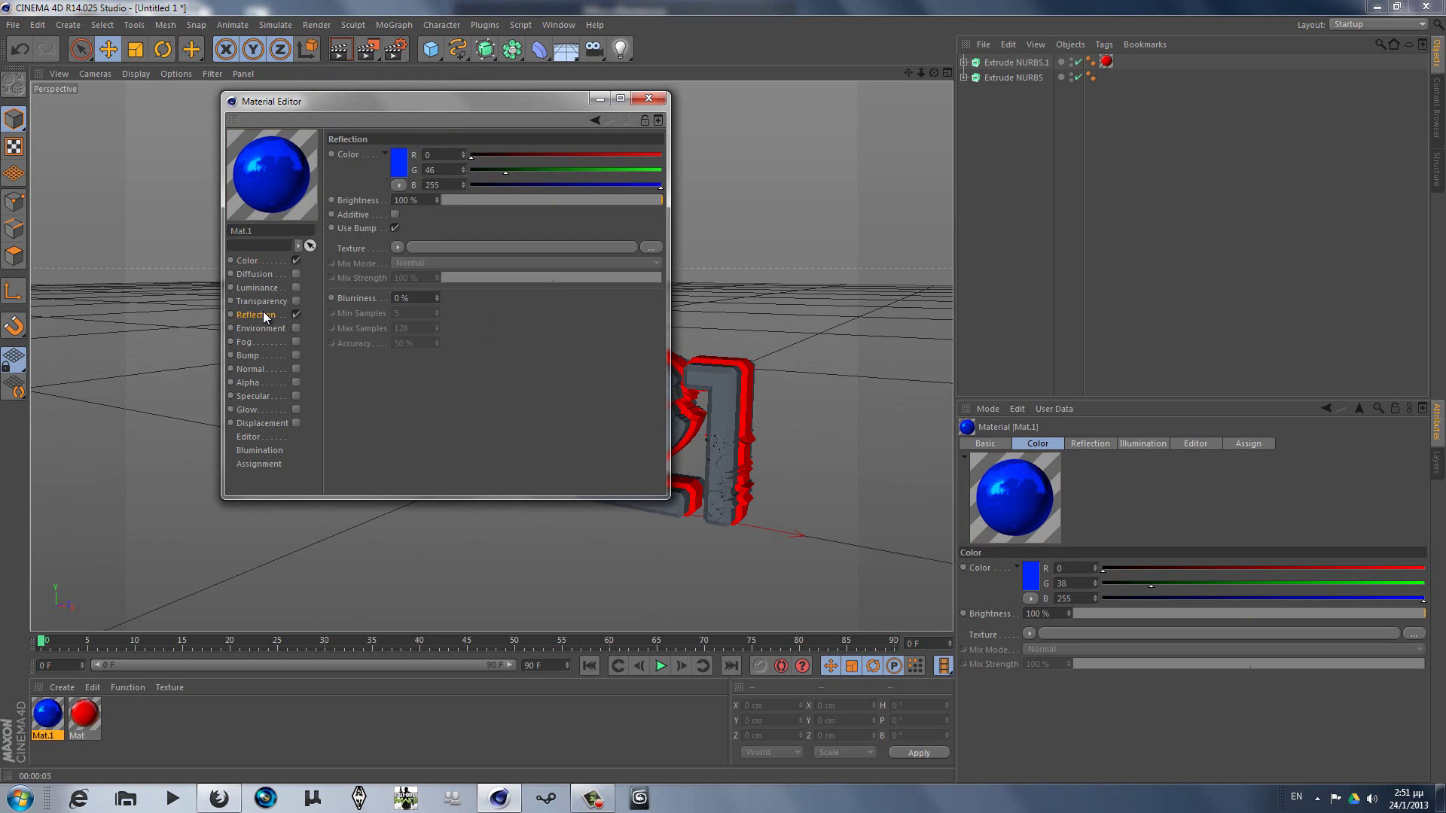
{"action": "left_click", "coordinate": [404, 250]}
{"action": "left_click", "coordinate": [418, 390]}
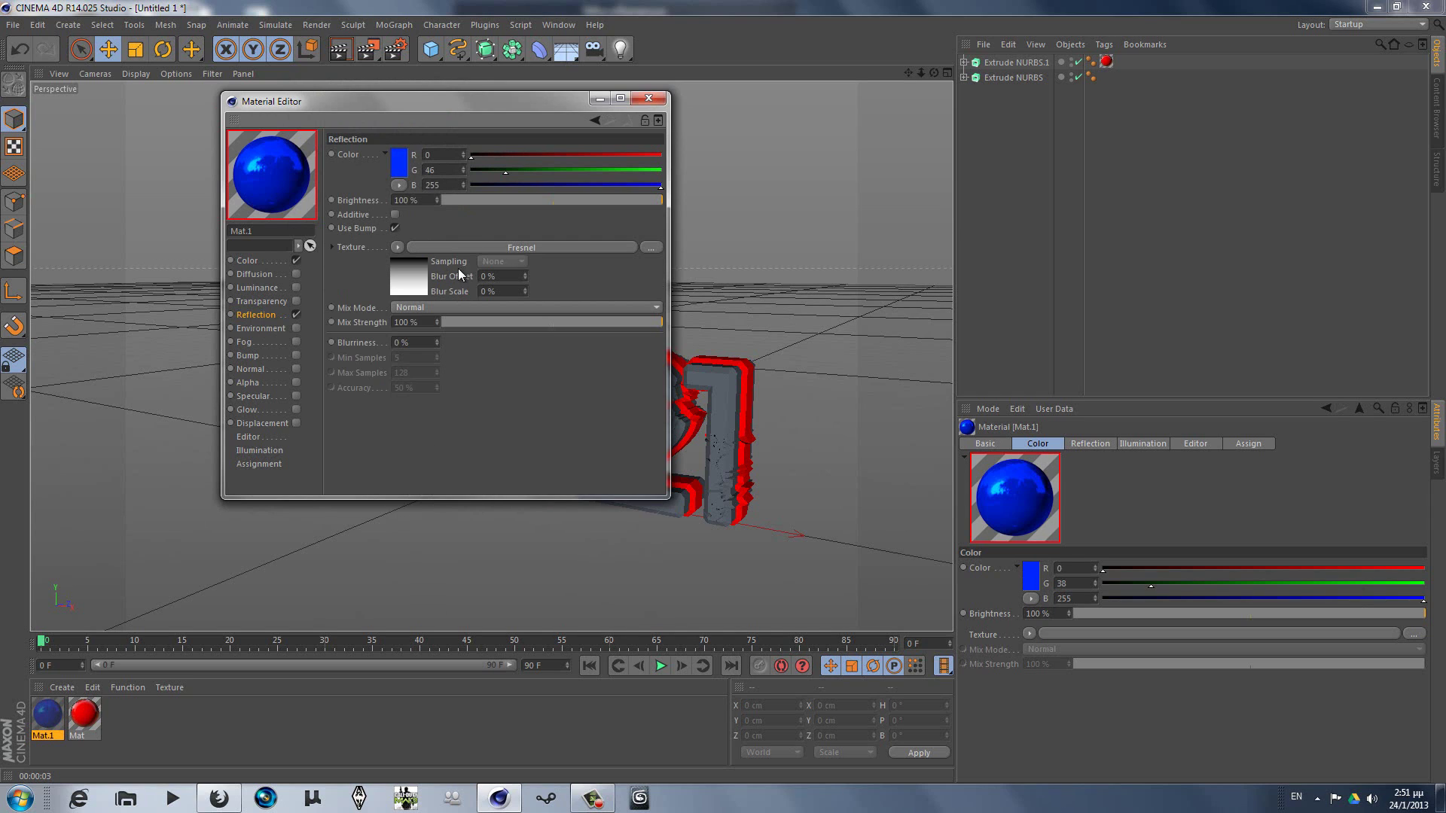
{"action": "left_click", "coordinate": [423, 278]}
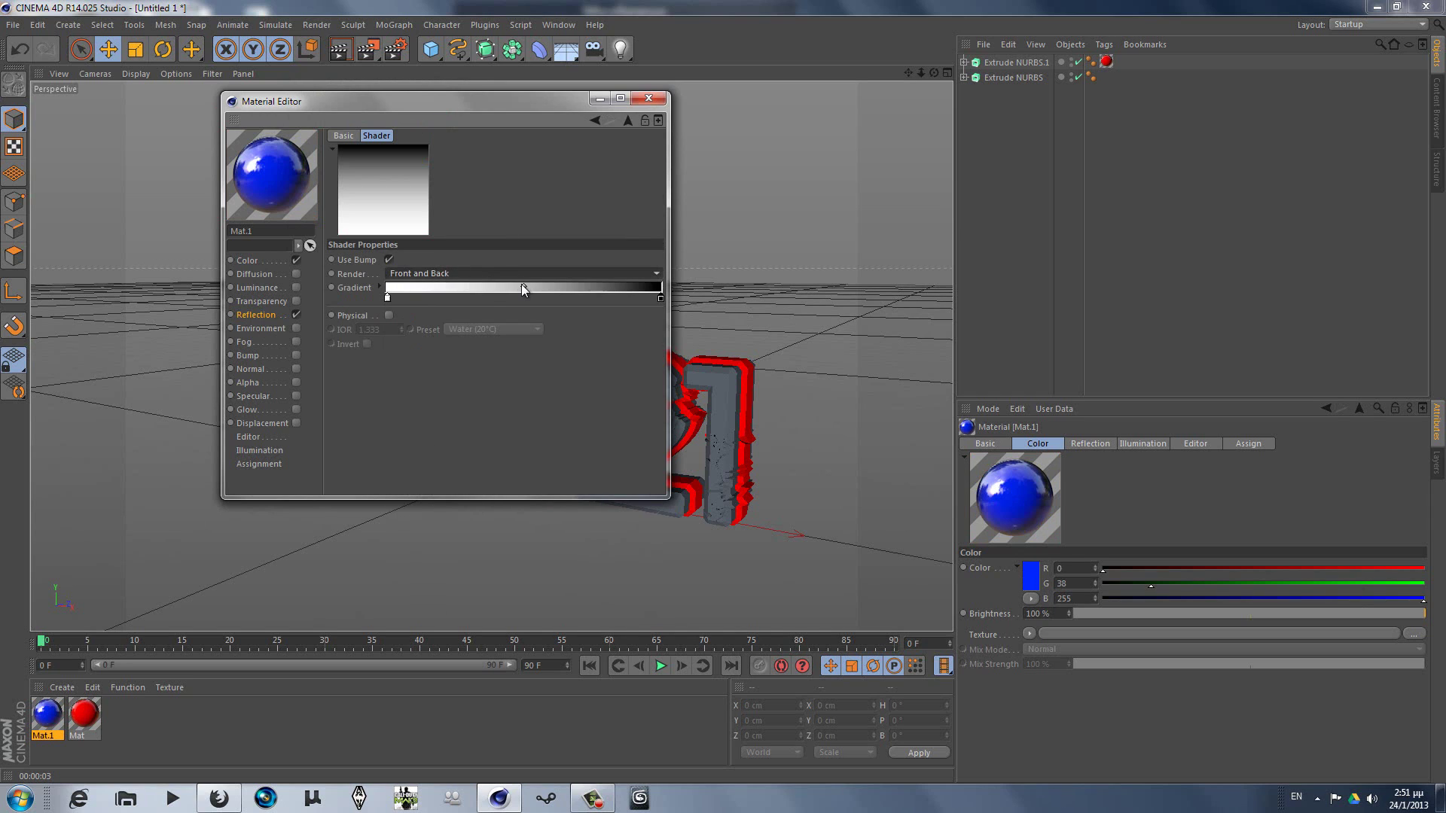
{"action": "left_click_drag", "start_coordinate": [524, 288], "coordinate": [466, 287]}
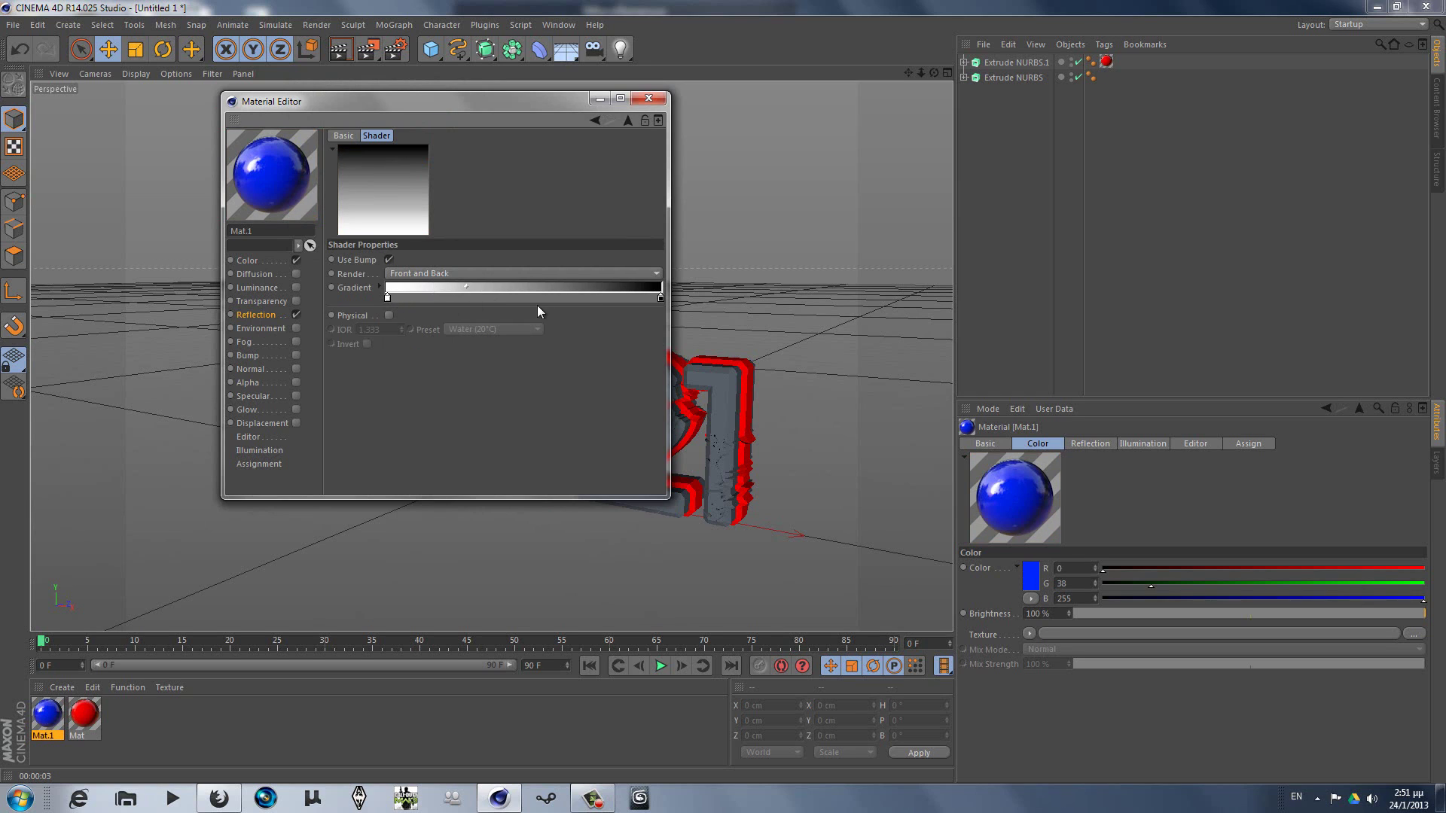
{"action": "left_click_drag", "start_coordinate": [654, 298], "coordinate": [616, 298]}
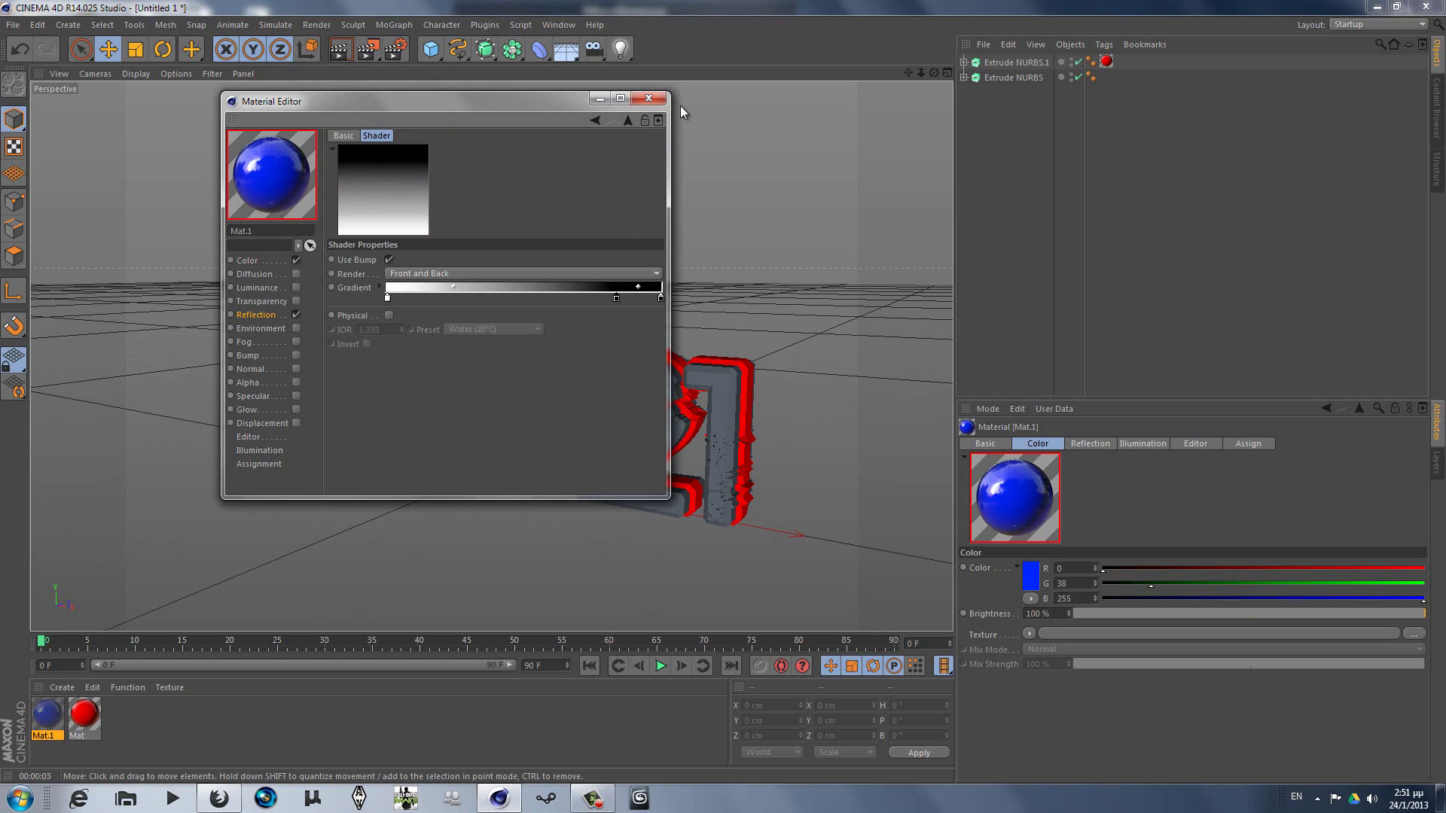
{"action": "left_click", "coordinate": [649, 99]}
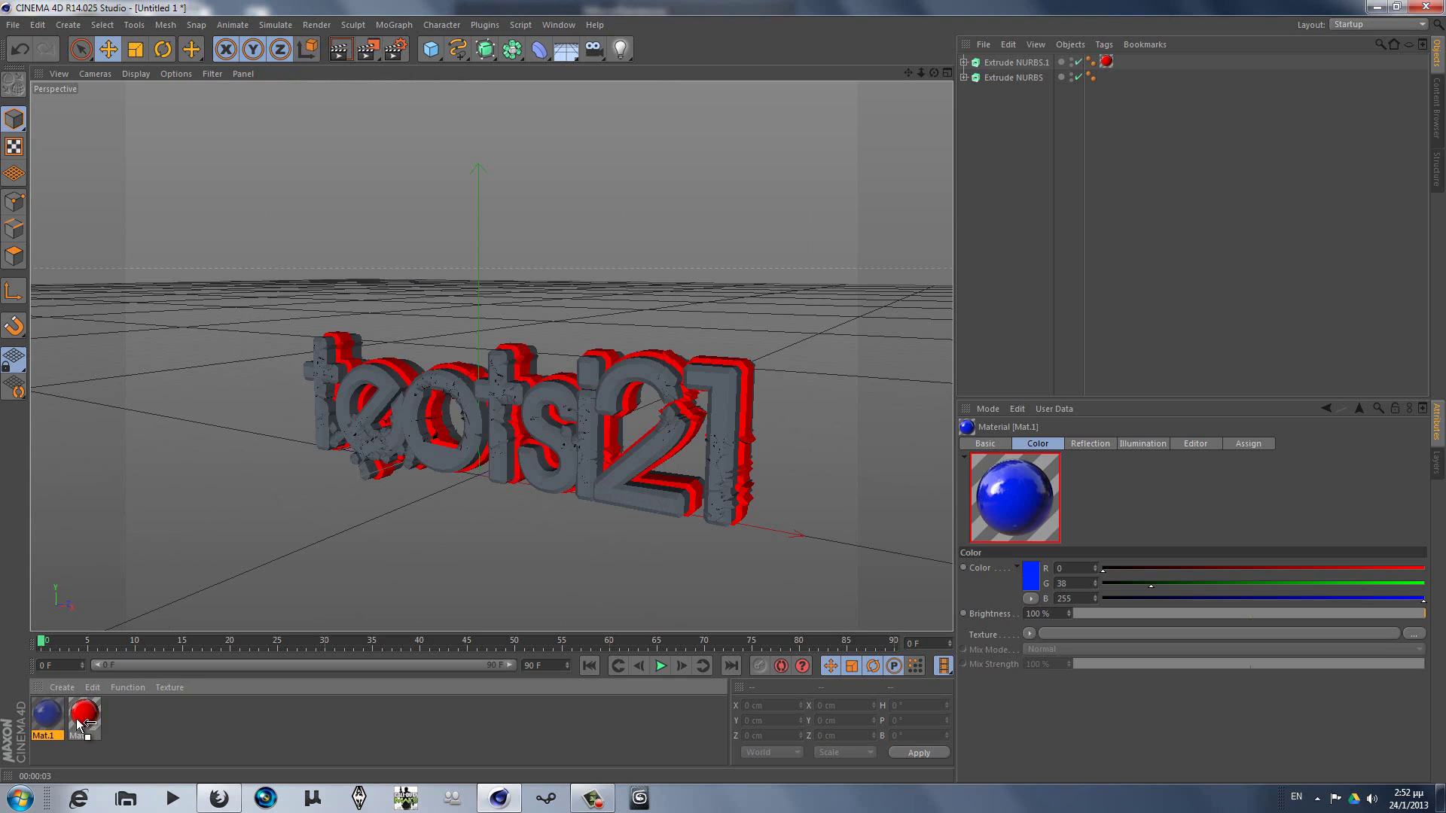
Step: Apply blue Mat.1 to the other Extrude NURBS, showing blue letters over red layers
{"action": "left_click_drag", "start_coordinate": [218, 666], "coordinate": [488, 382]}
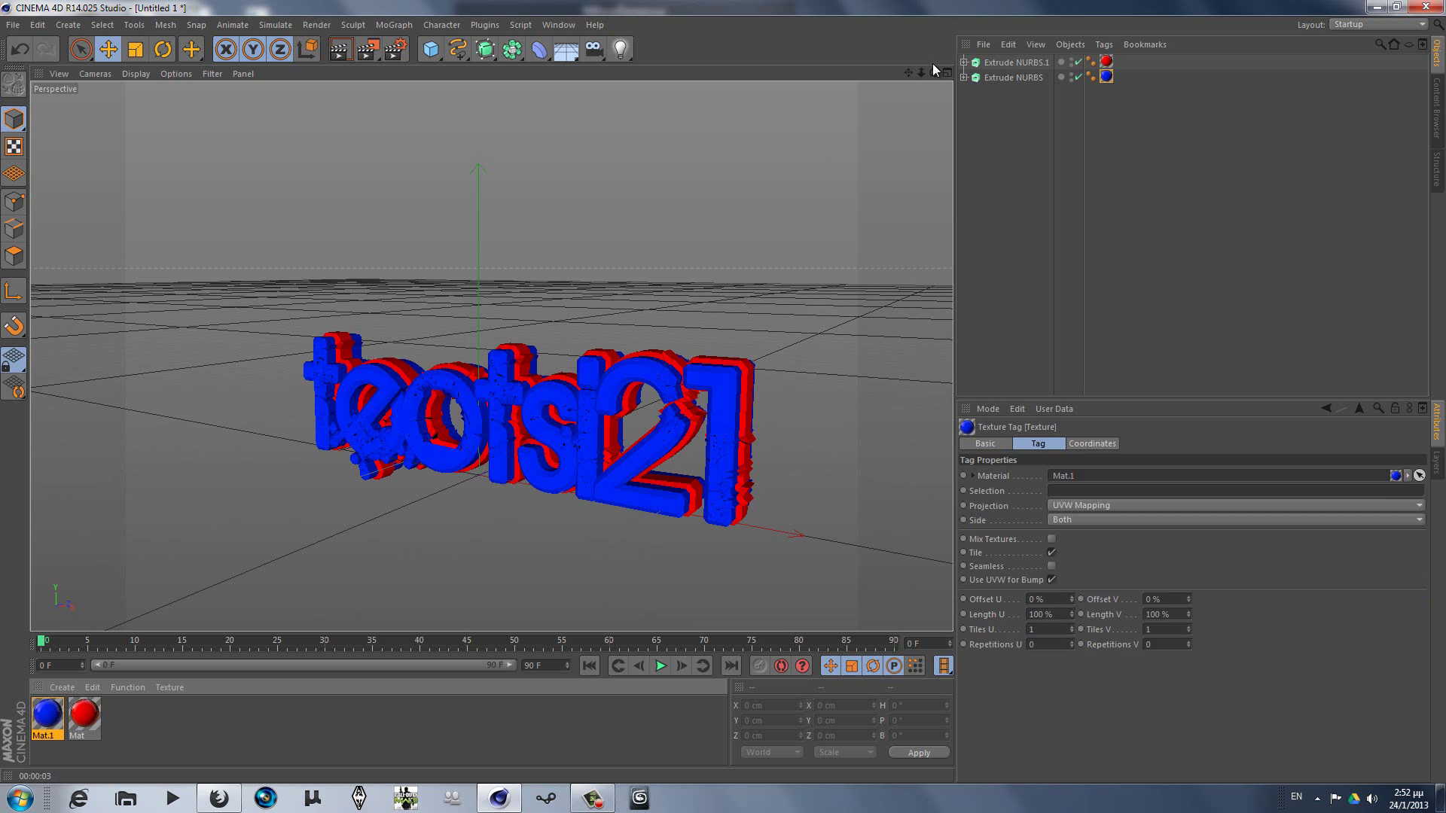
{"action": "left_click_drag", "start_coordinate": [934, 72], "coordinate": [736, 395]}
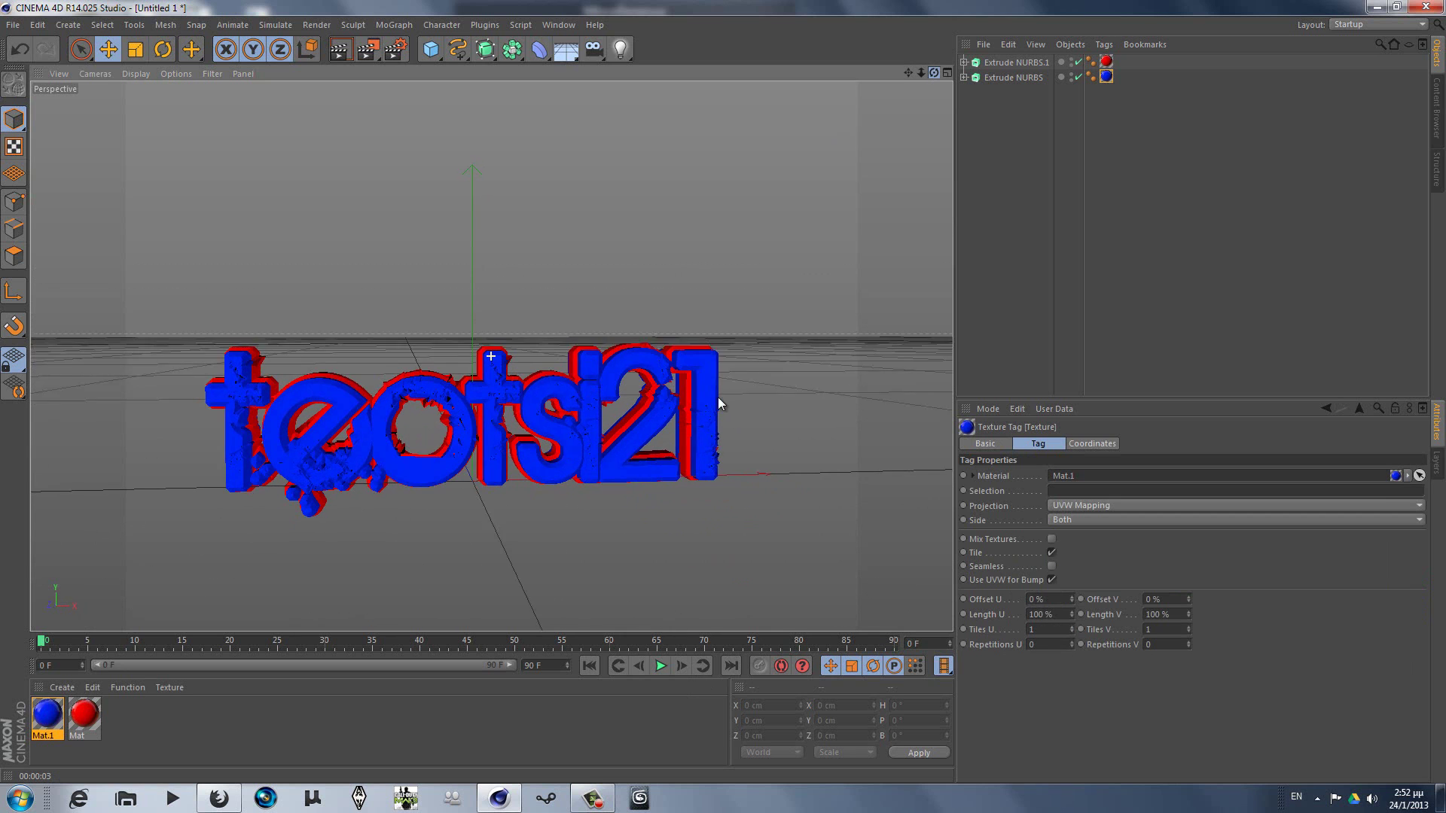
{"action": "left_click_drag", "start_coordinate": [718, 399], "coordinate": [731, 362], "text": "alt"}
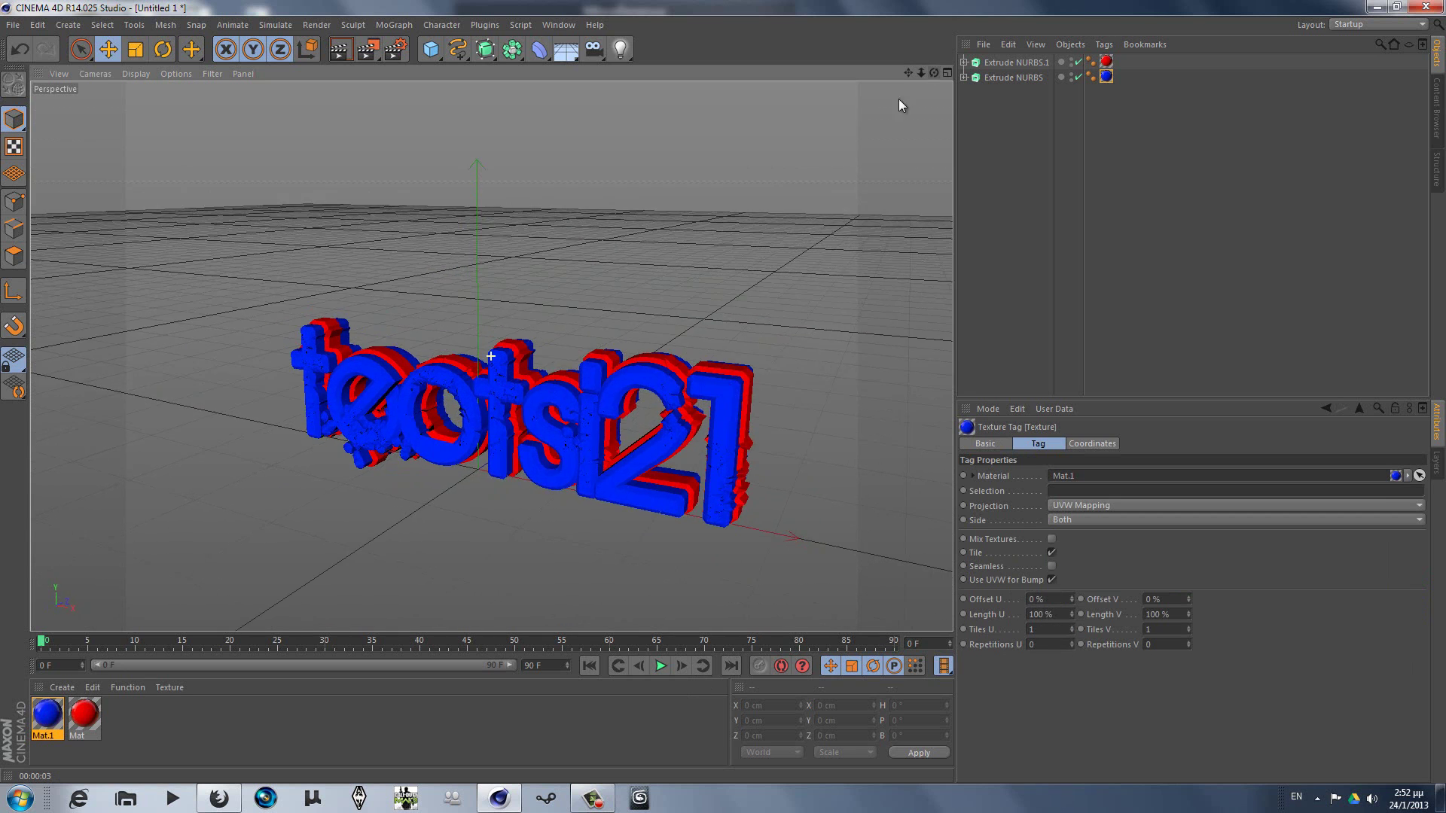
Step: Add a Plane with width 999999999 cm and height 99999999 cm
{"action": "left_click", "coordinate": [440, 49]}
{"action": "left_click", "coordinate": [563, 98]}
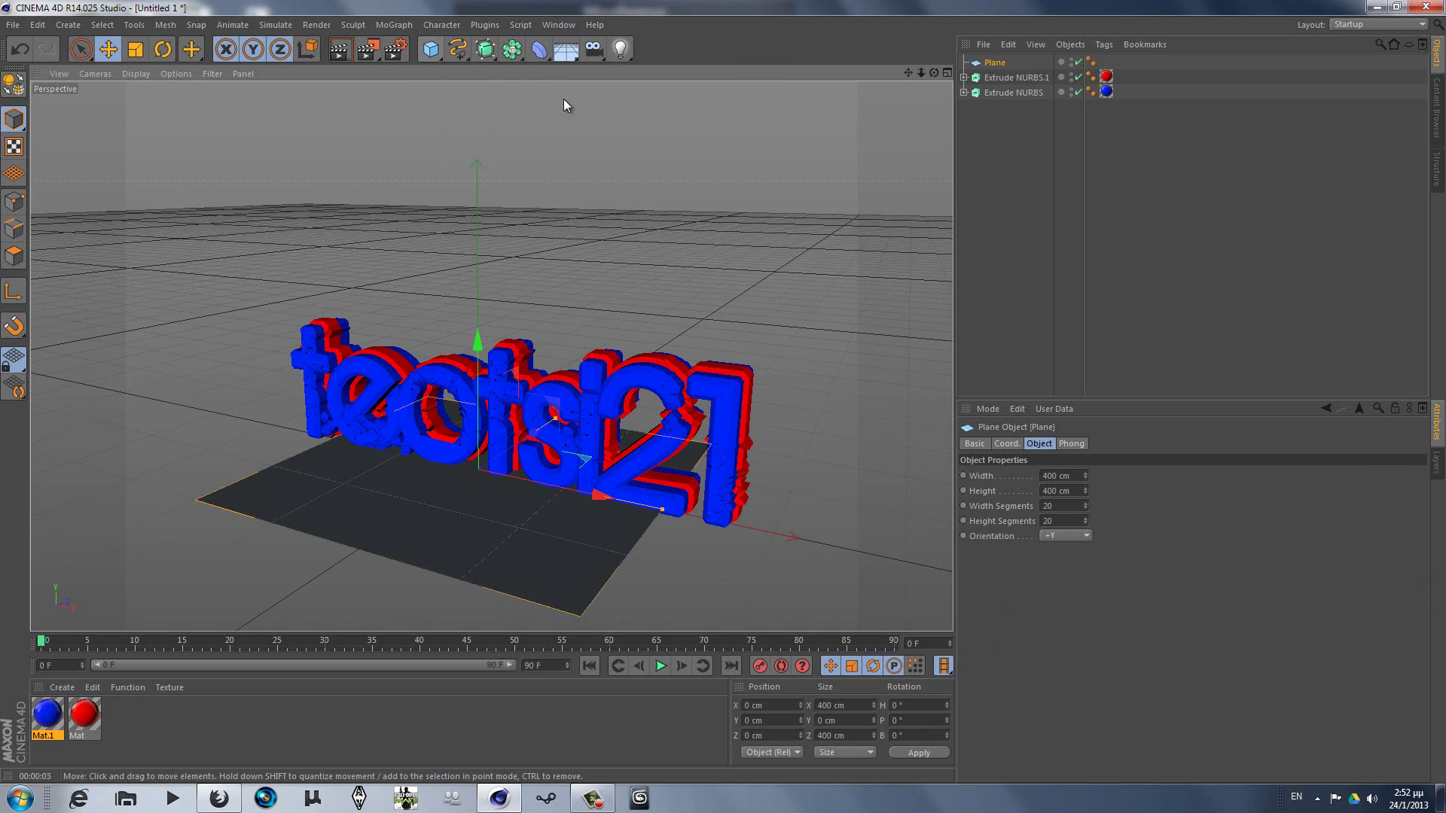
{"action": "left_click", "coordinate": [1058, 476]}
{"action": "type", "text": "999999999"}
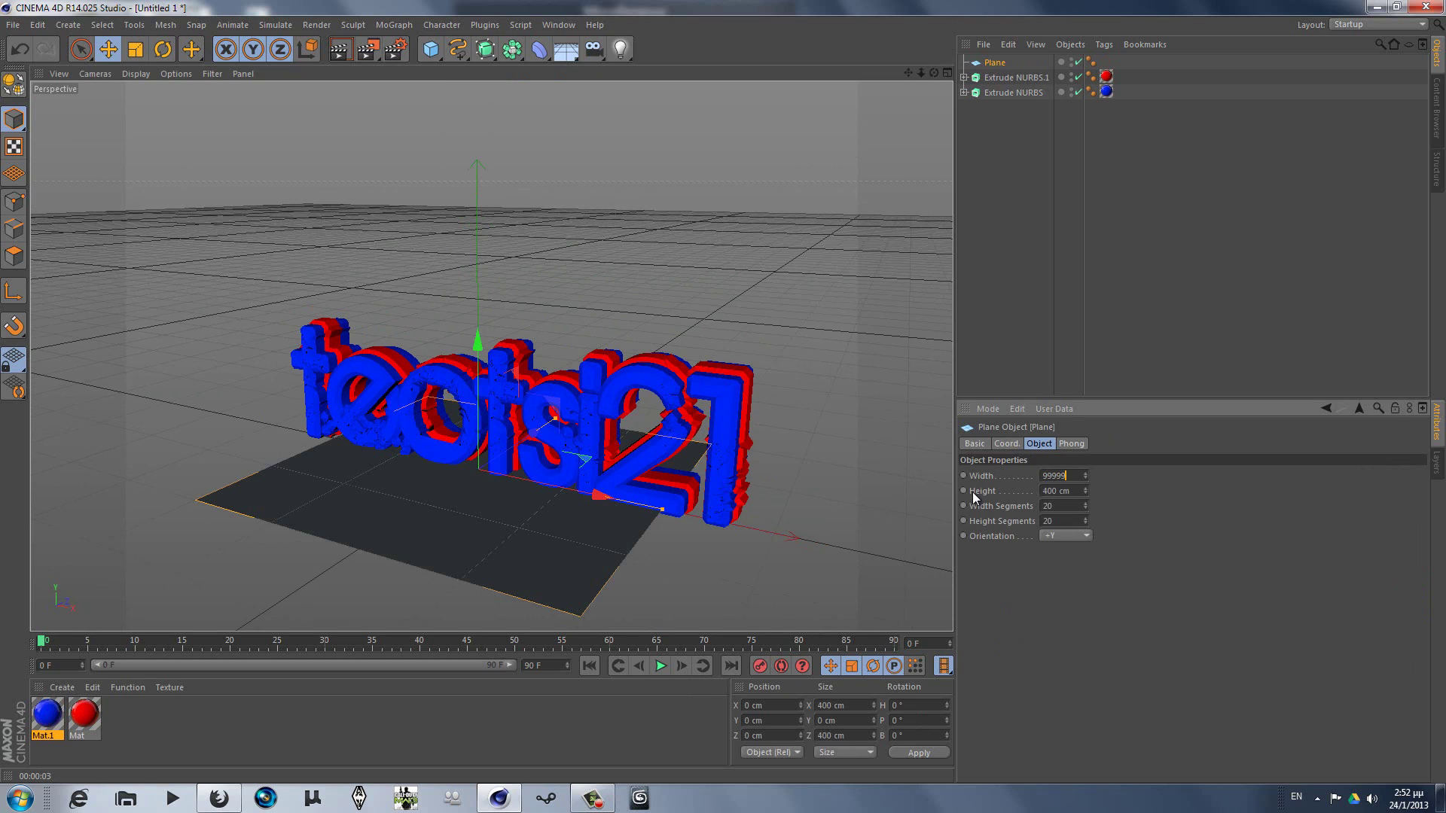
{"action": "key", "text": "Return"}
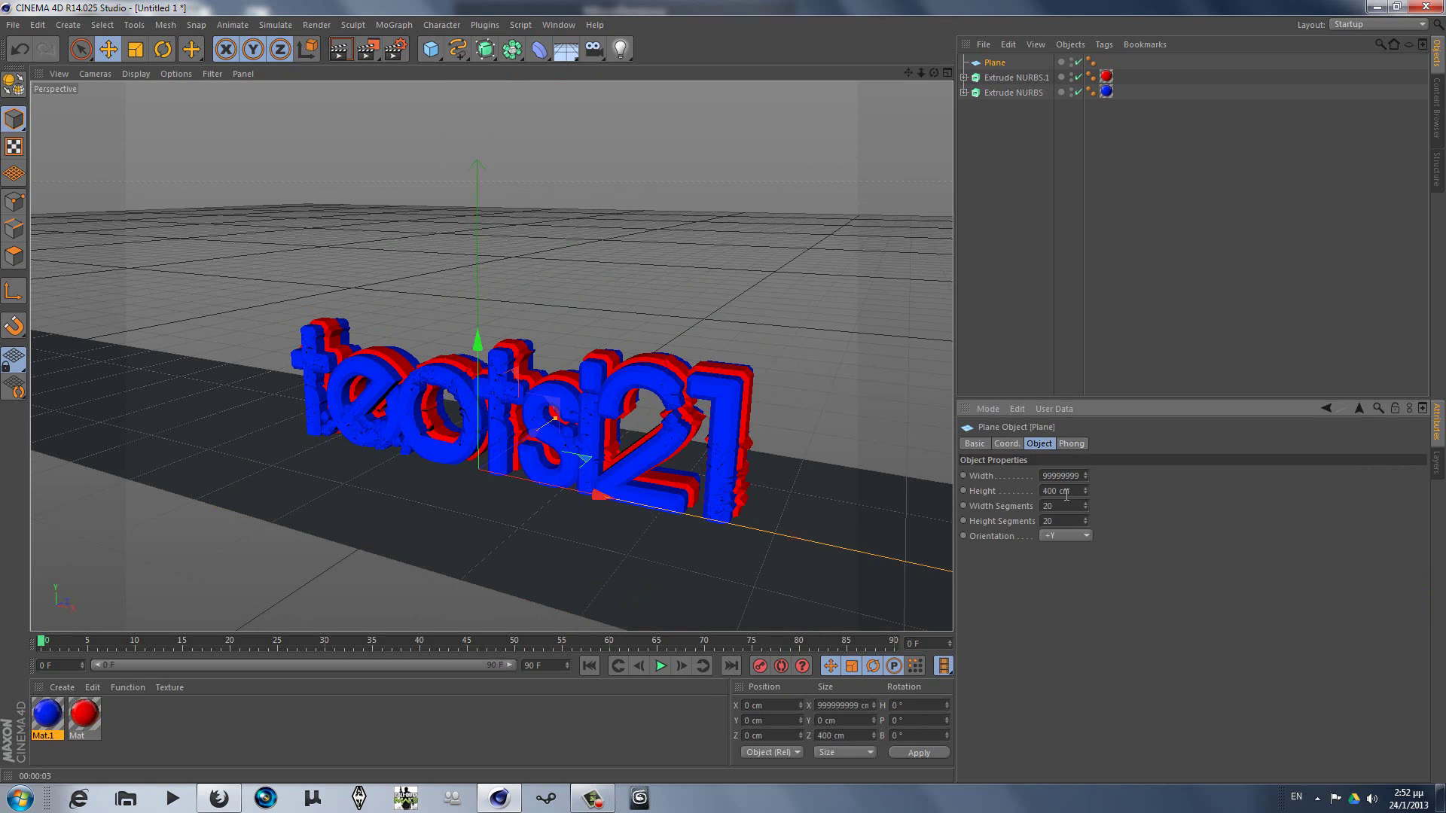
{"action": "type", "text": "99999999"}
{"action": "key", "text": "Return"}
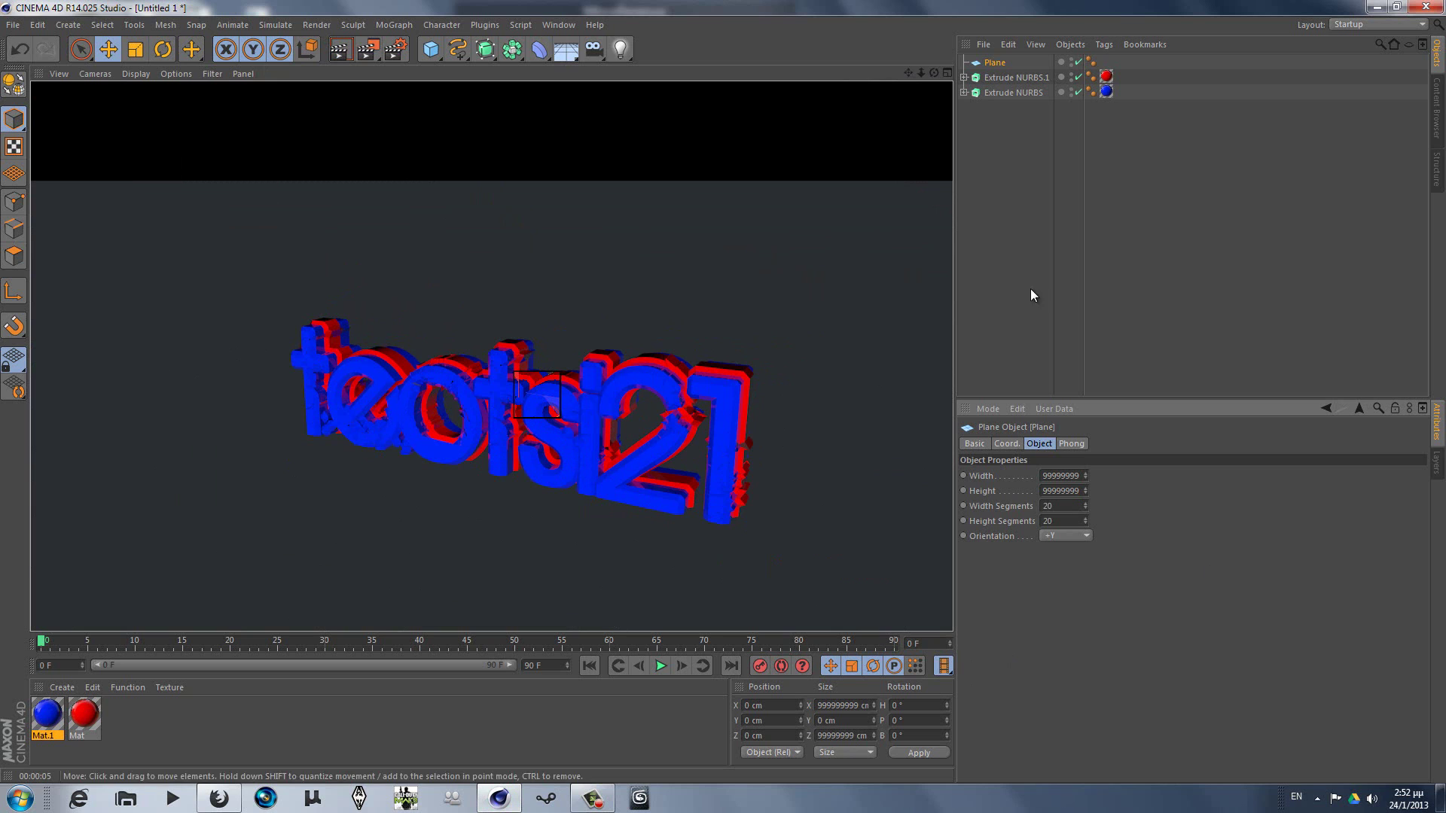
{"action": "left_click", "coordinate": [1182, 252]}
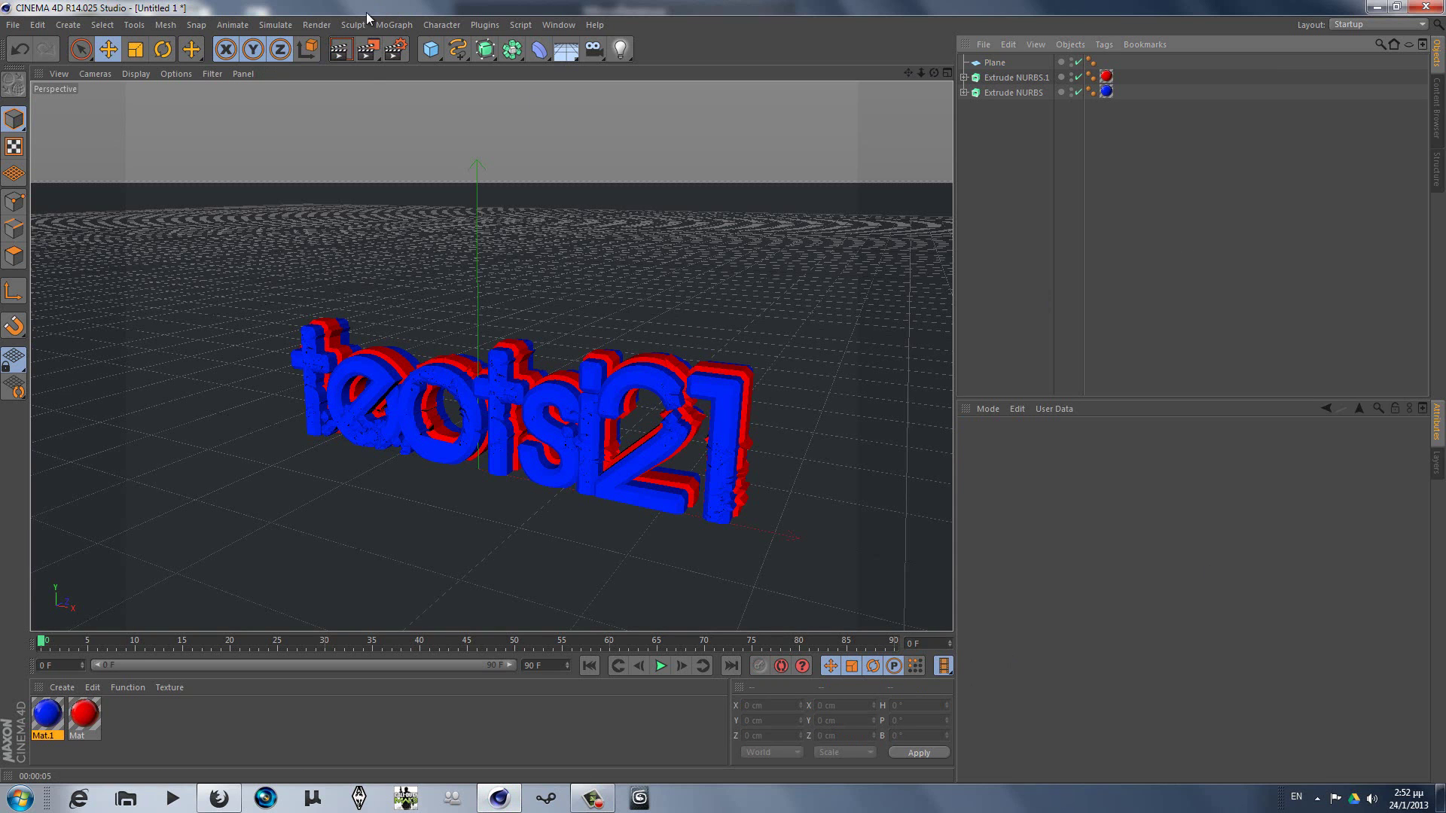
Step: Add an Omni light above and in front of the text and preview the render
{"action": "left_click", "coordinate": [621, 50]}
{"action": "left_click", "coordinate": [666, 72]}
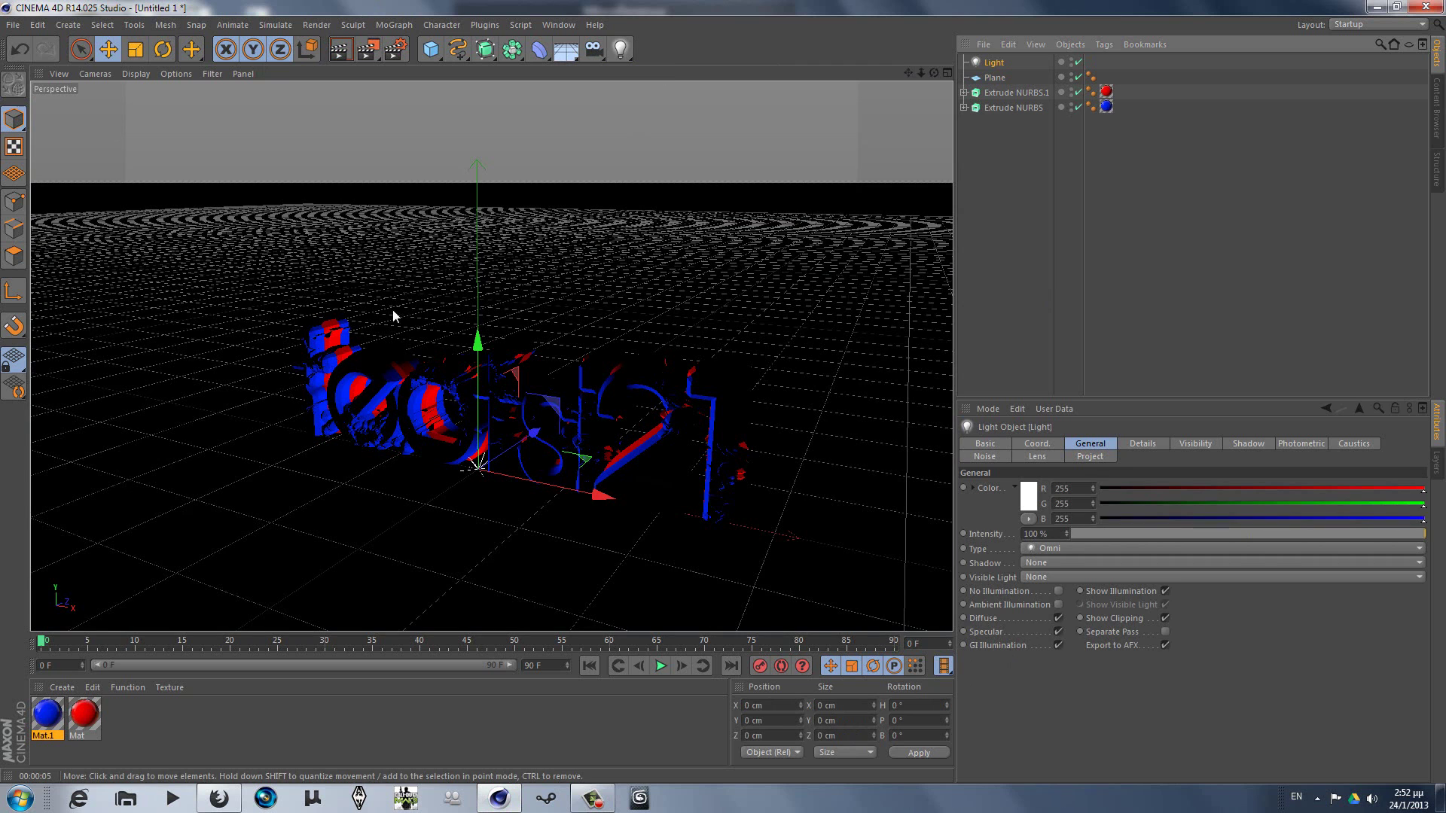
{"action": "left_click_drag", "start_coordinate": [479, 347], "coordinate": [549, 138]}
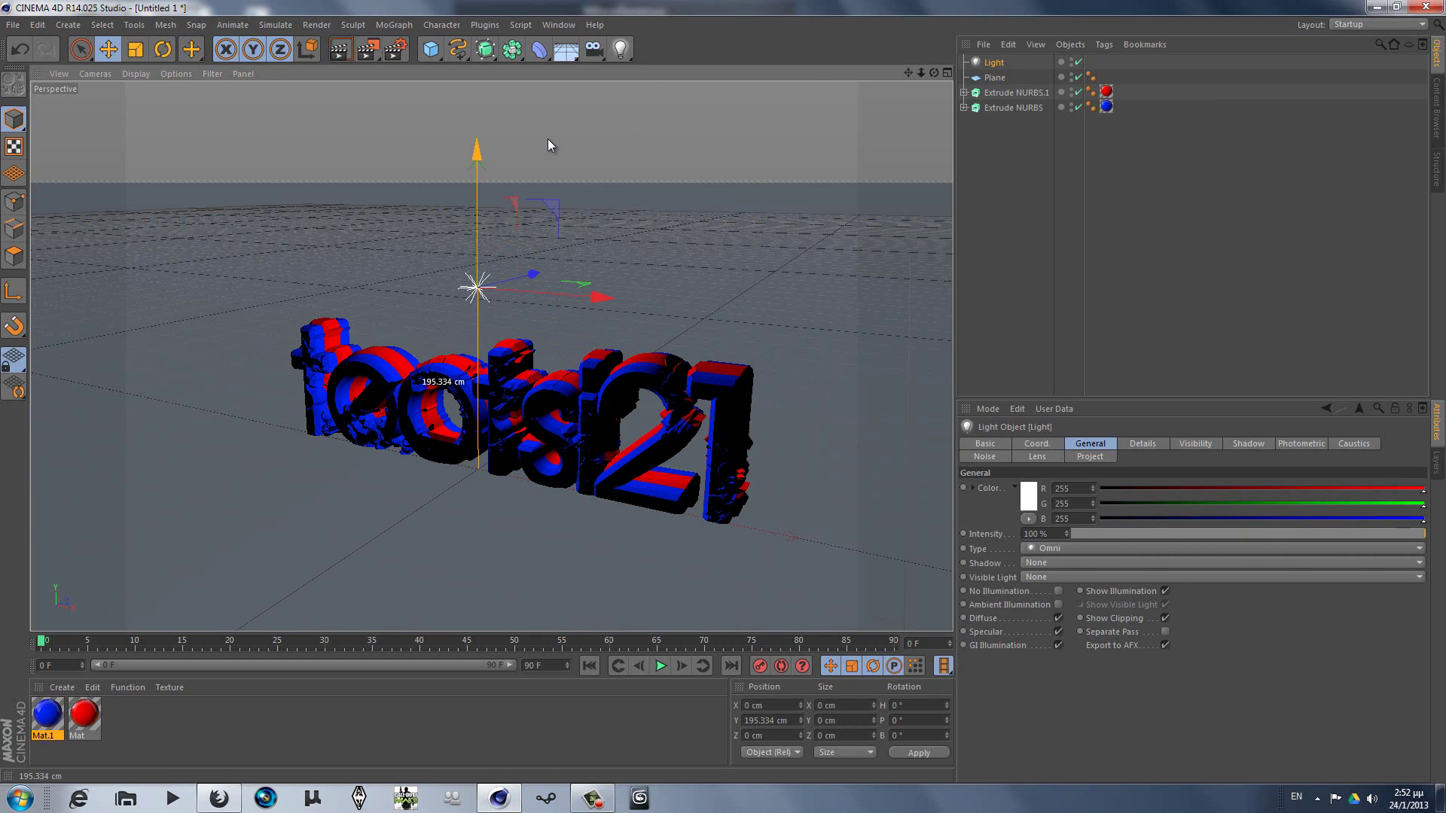
{"action": "left_click_drag", "start_coordinate": [537, 241], "coordinate": [325, 357]}
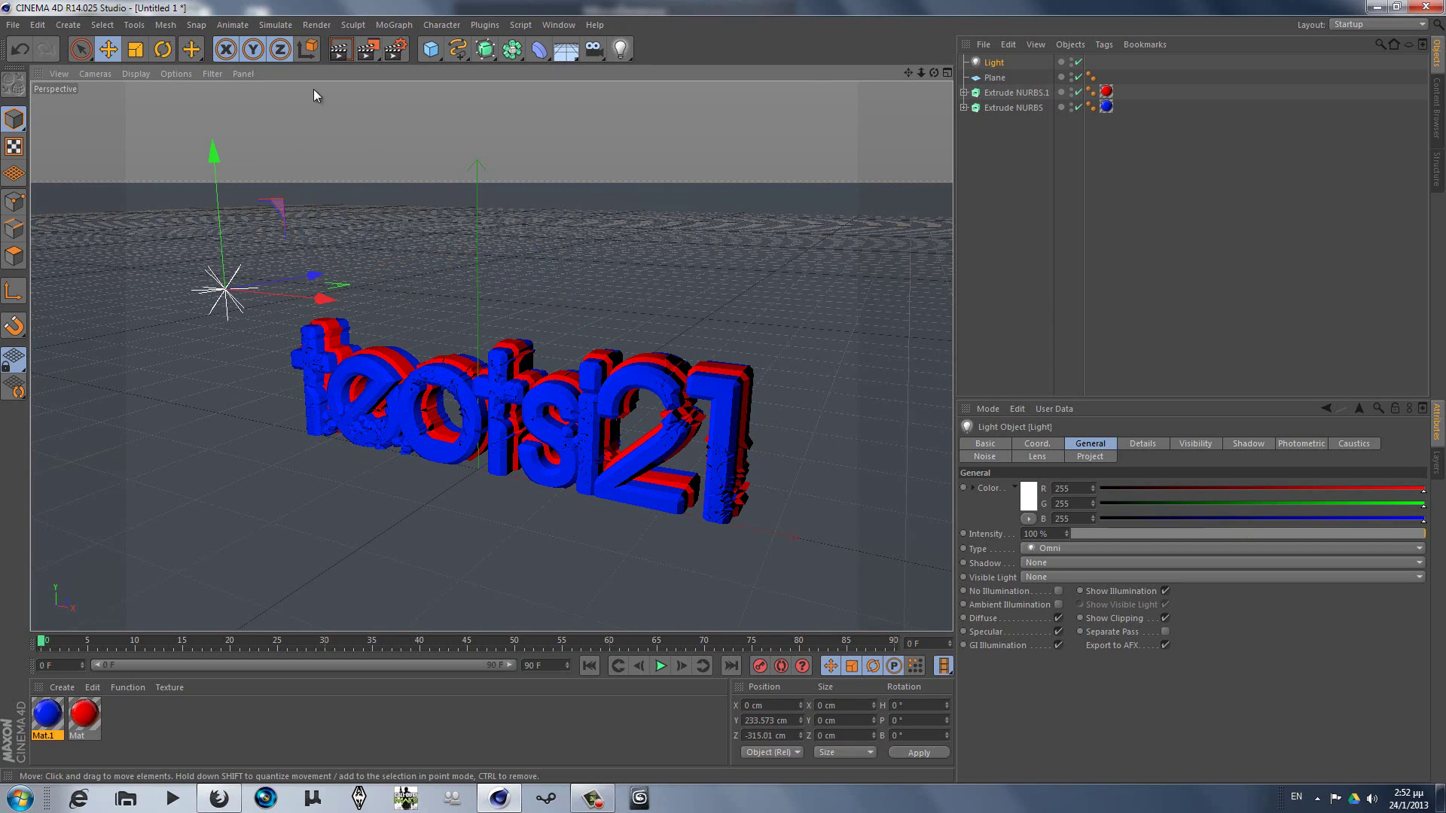
{"action": "left_click", "coordinate": [348, 54]}
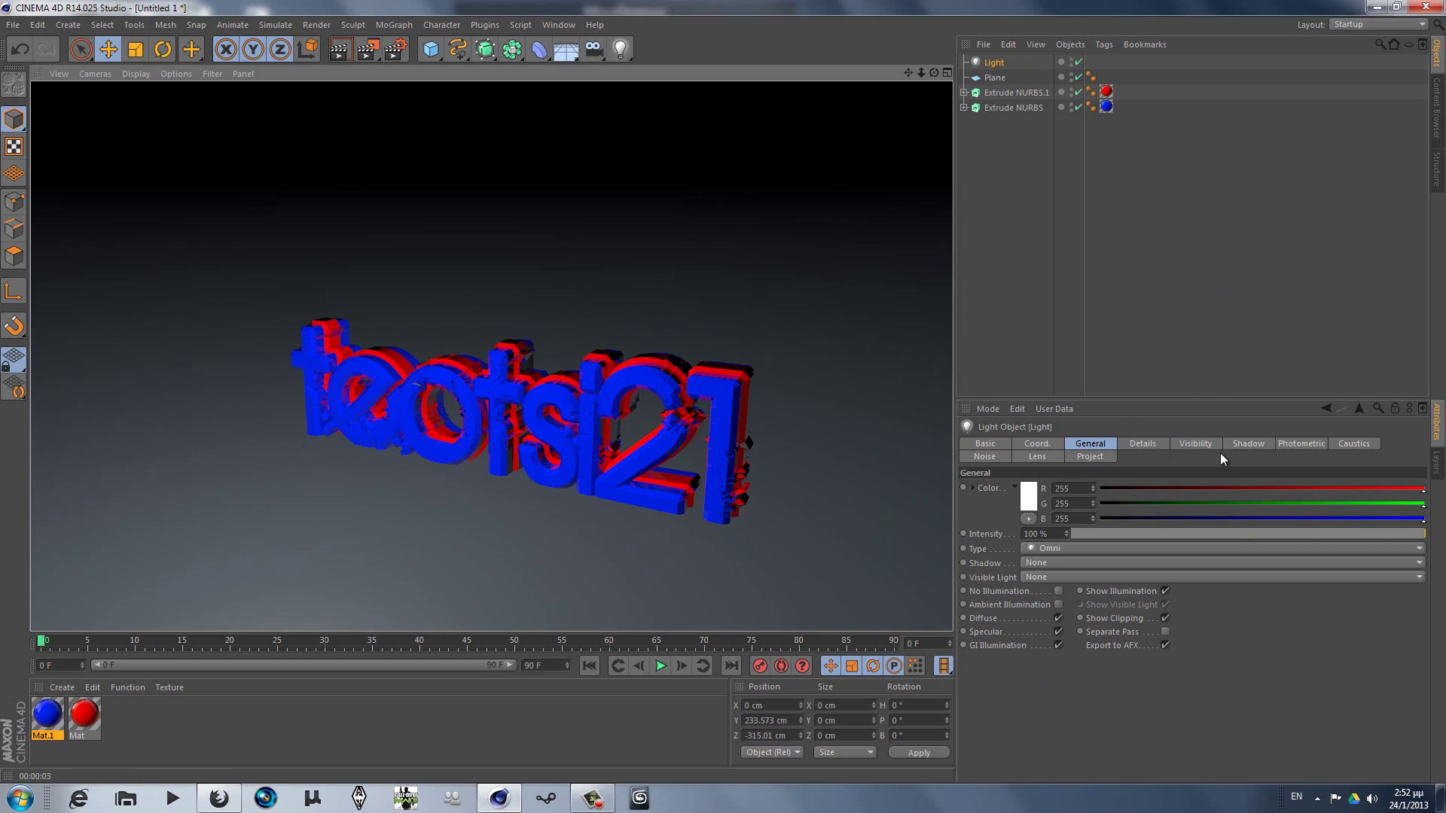
Step: Give the omni light Shadow Maps (Soft) shadows and preview them from a frontal view
{"action": "left_click", "coordinate": [1250, 446]}
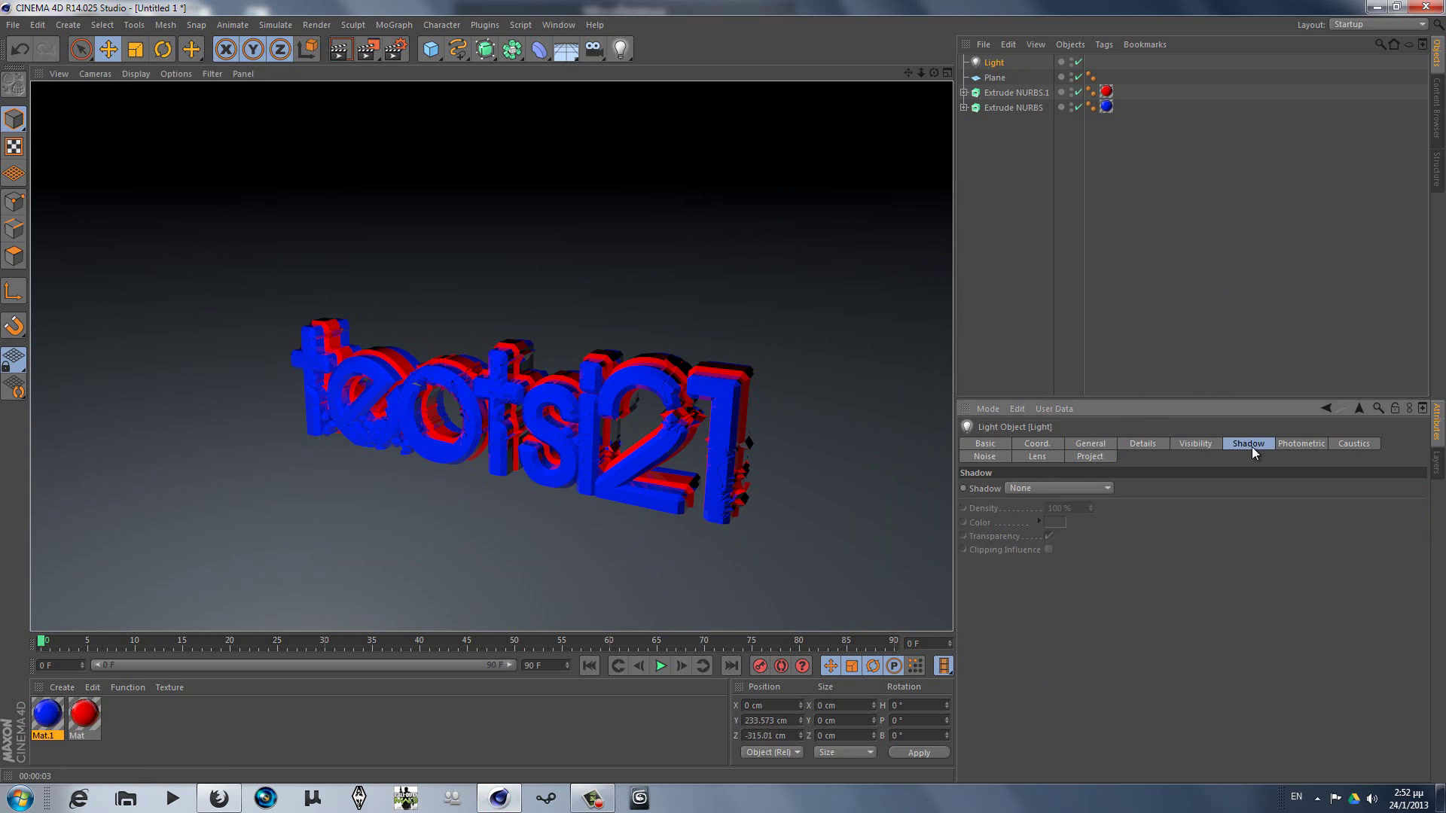
{"action": "left_click", "coordinate": [1053, 487]}
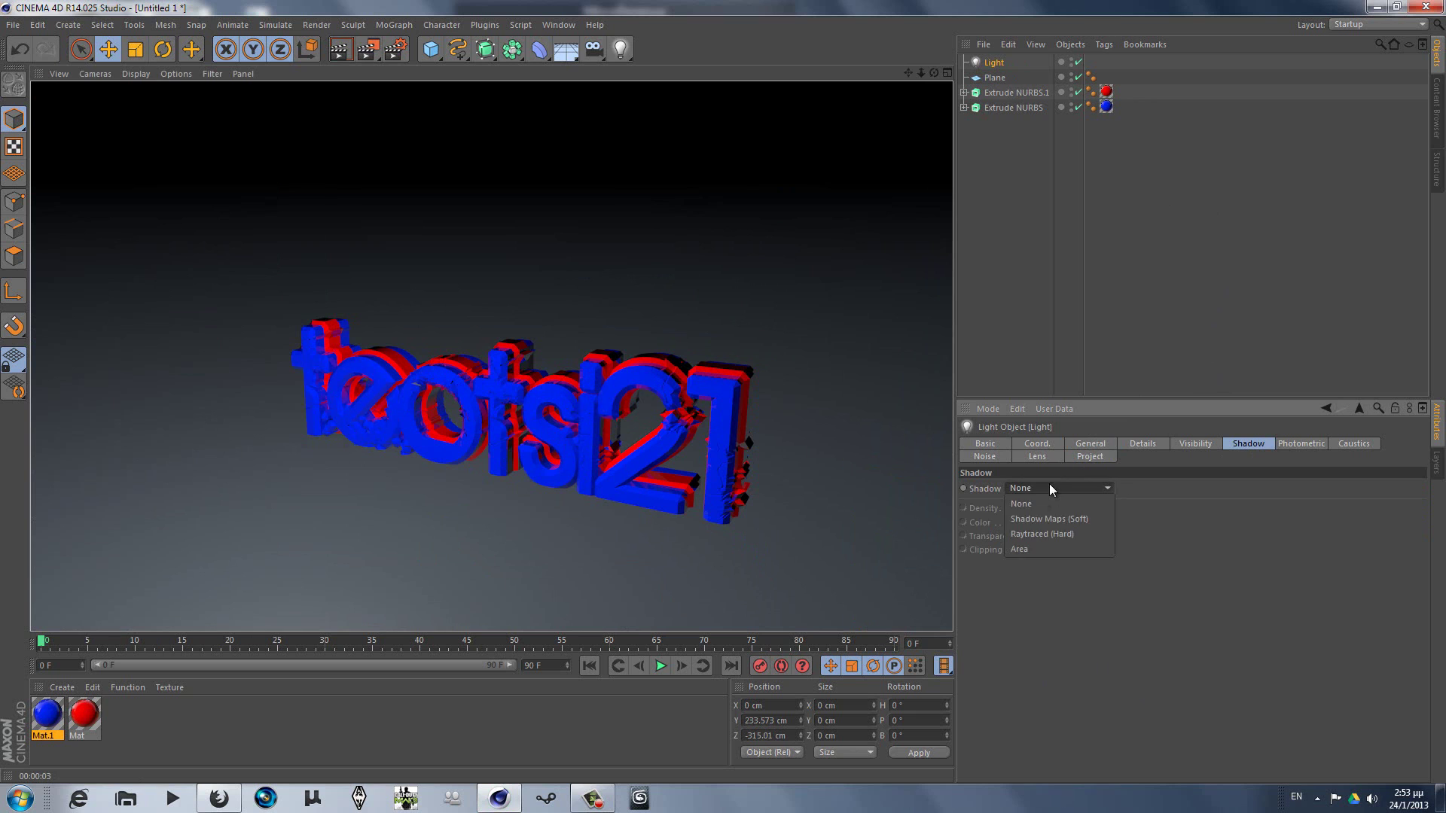
{"action": "left_click", "coordinate": [1038, 523]}
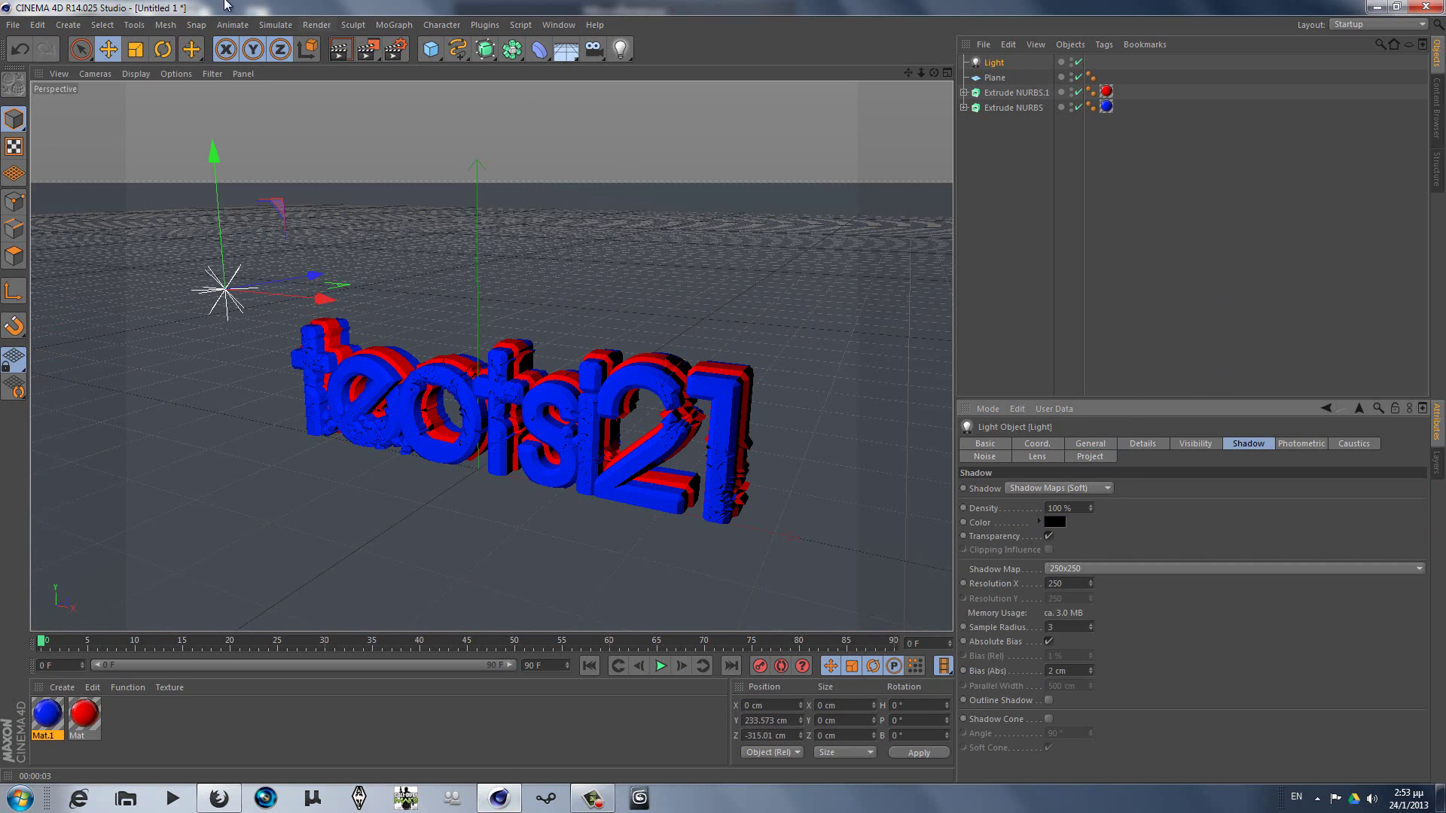
{"action": "left_click", "coordinate": [338, 50]}
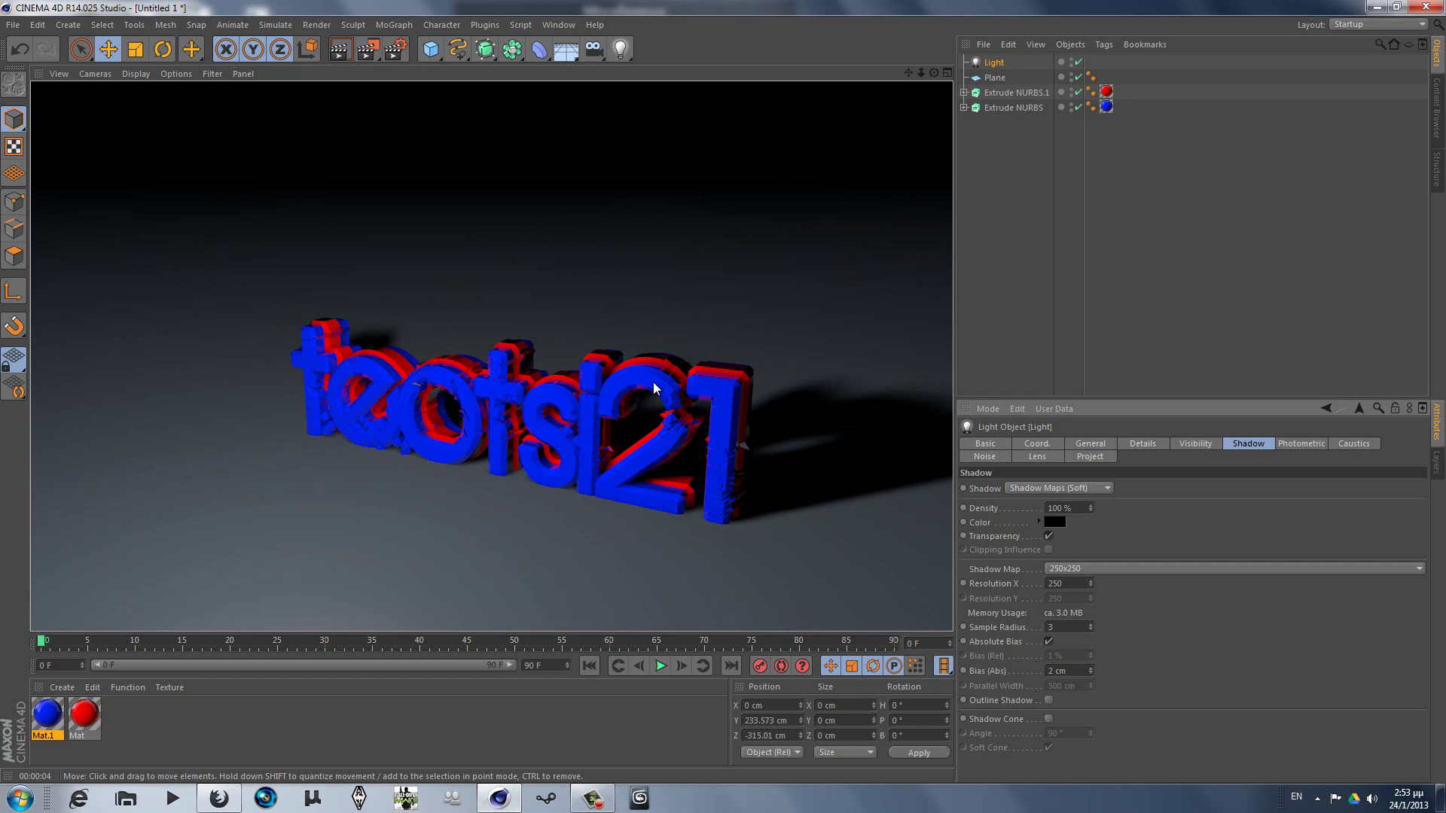
{"action": "left_click_drag", "start_coordinate": [933, 72], "coordinate": [727, 398]}
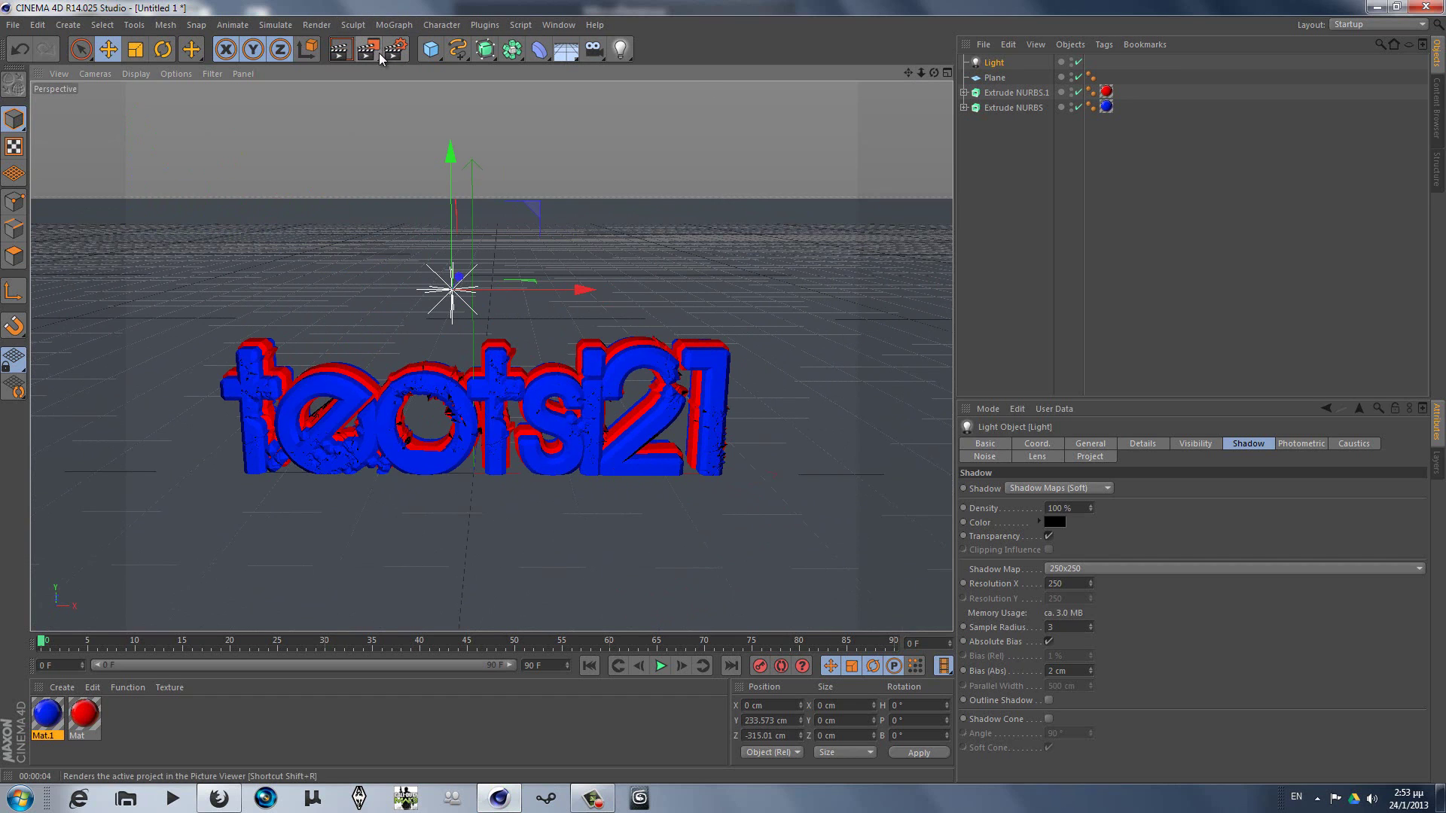
Step: In Render Settings, set the saved render file to 'Yt' on the Desktop
{"action": "left_click", "coordinate": [316, 25]}
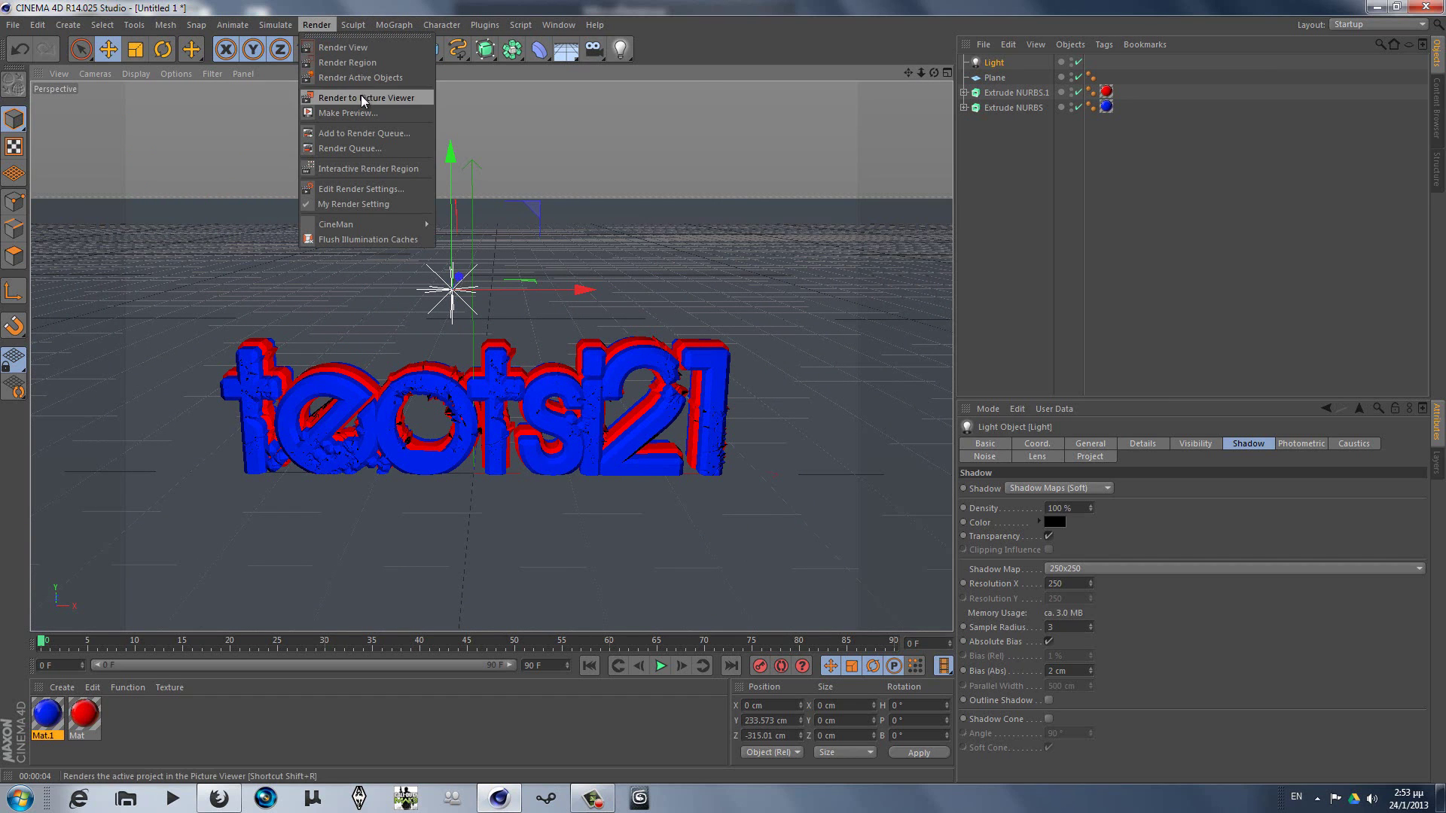
{"action": "left_click", "coordinate": [334, 189]}
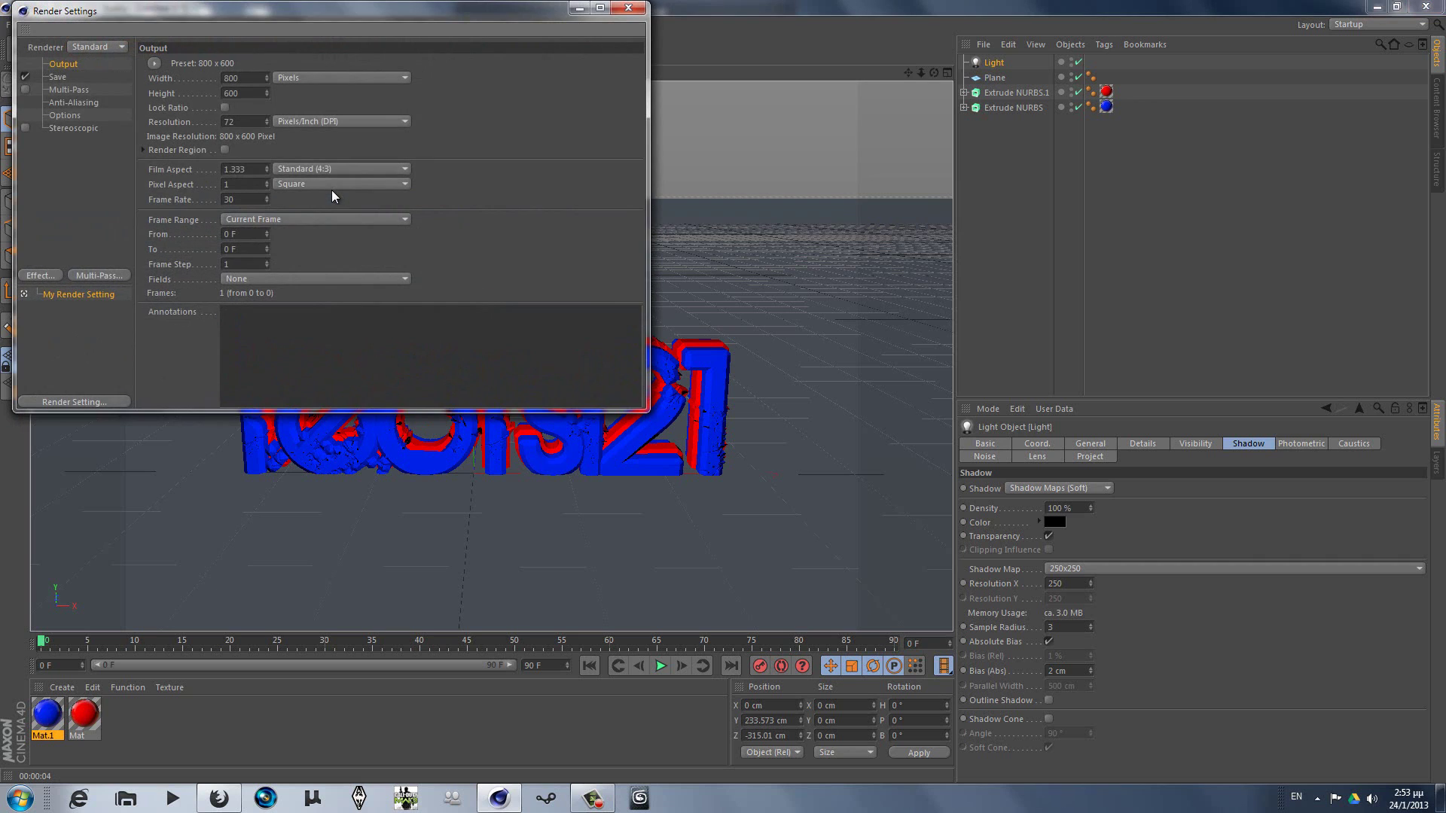
{"action": "left_click", "coordinate": [60, 77]}
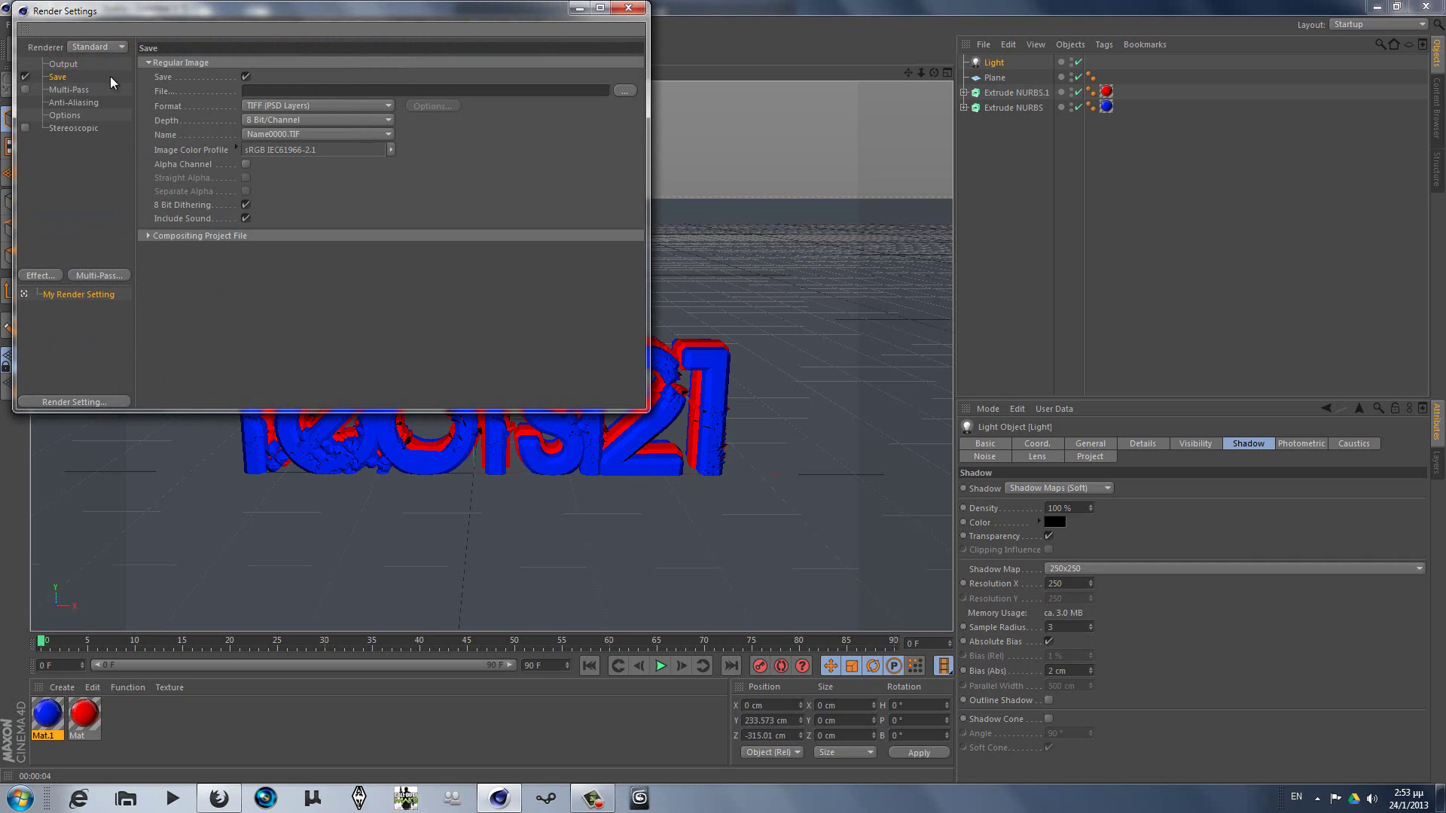
{"action": "left_click", "coordinate": [624, 90]}
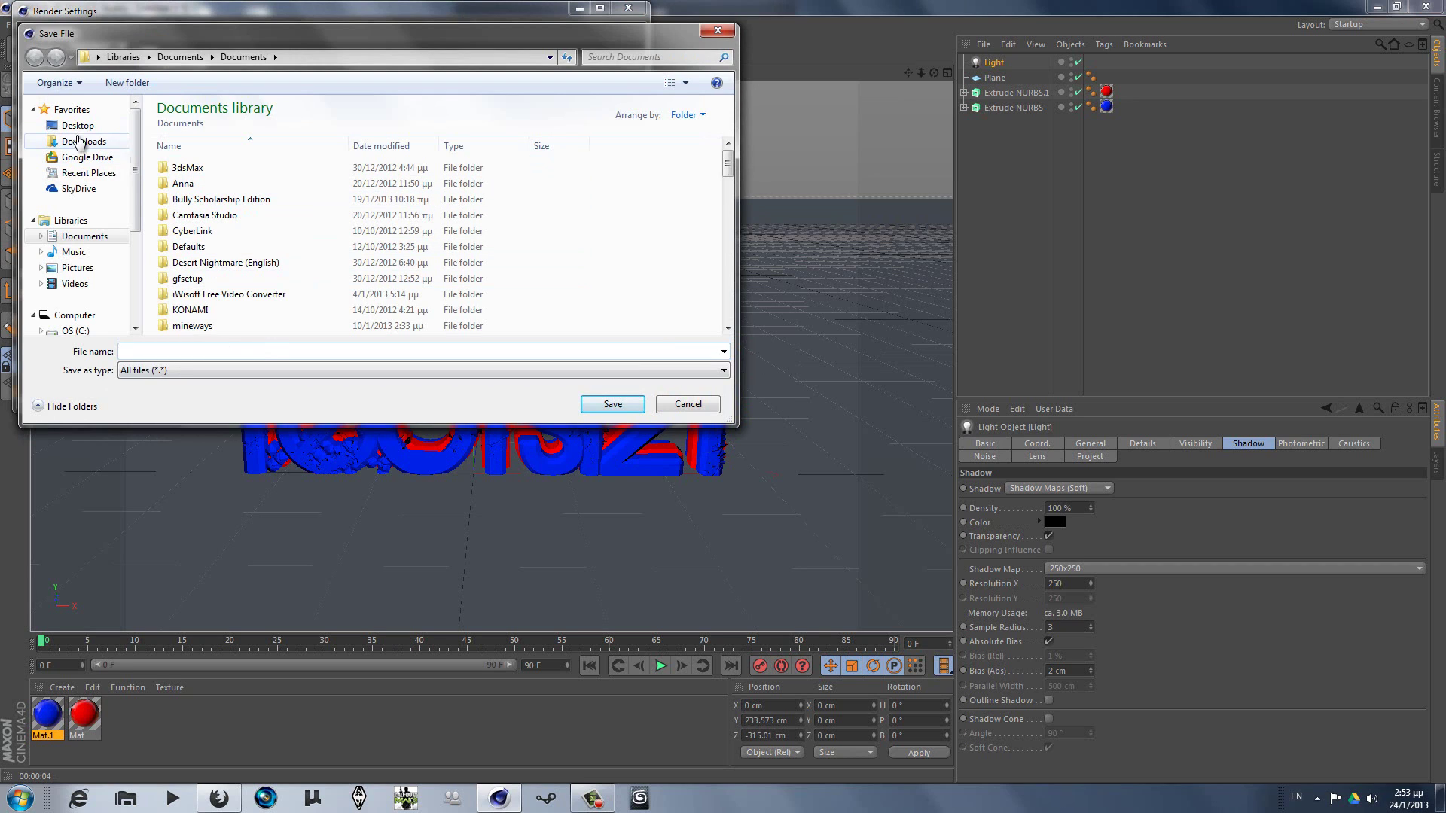
{"action": "left_click", "coordinate": [78, 126]}
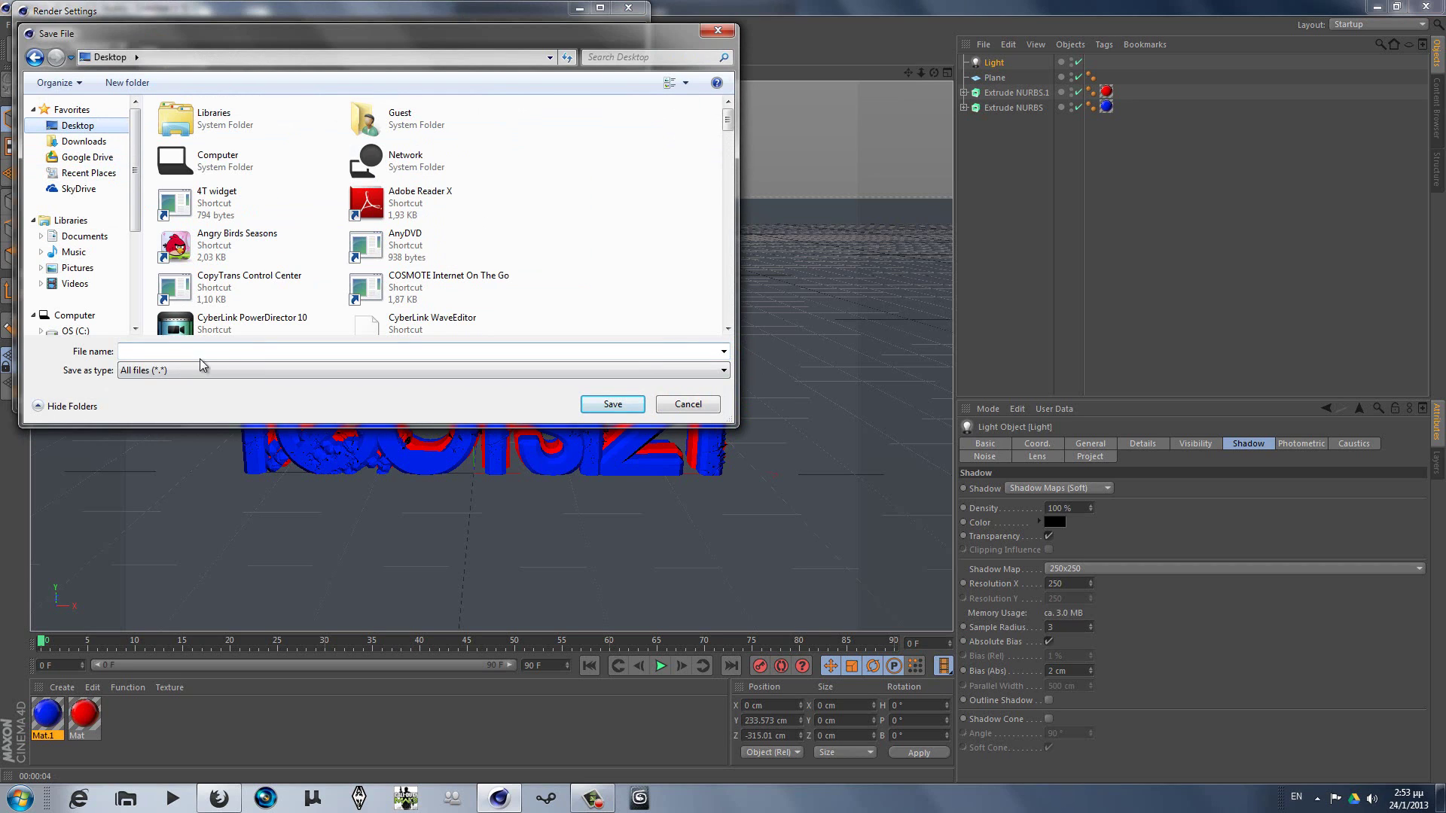
{"action": "left_click", "coordinate": [224, 352]}
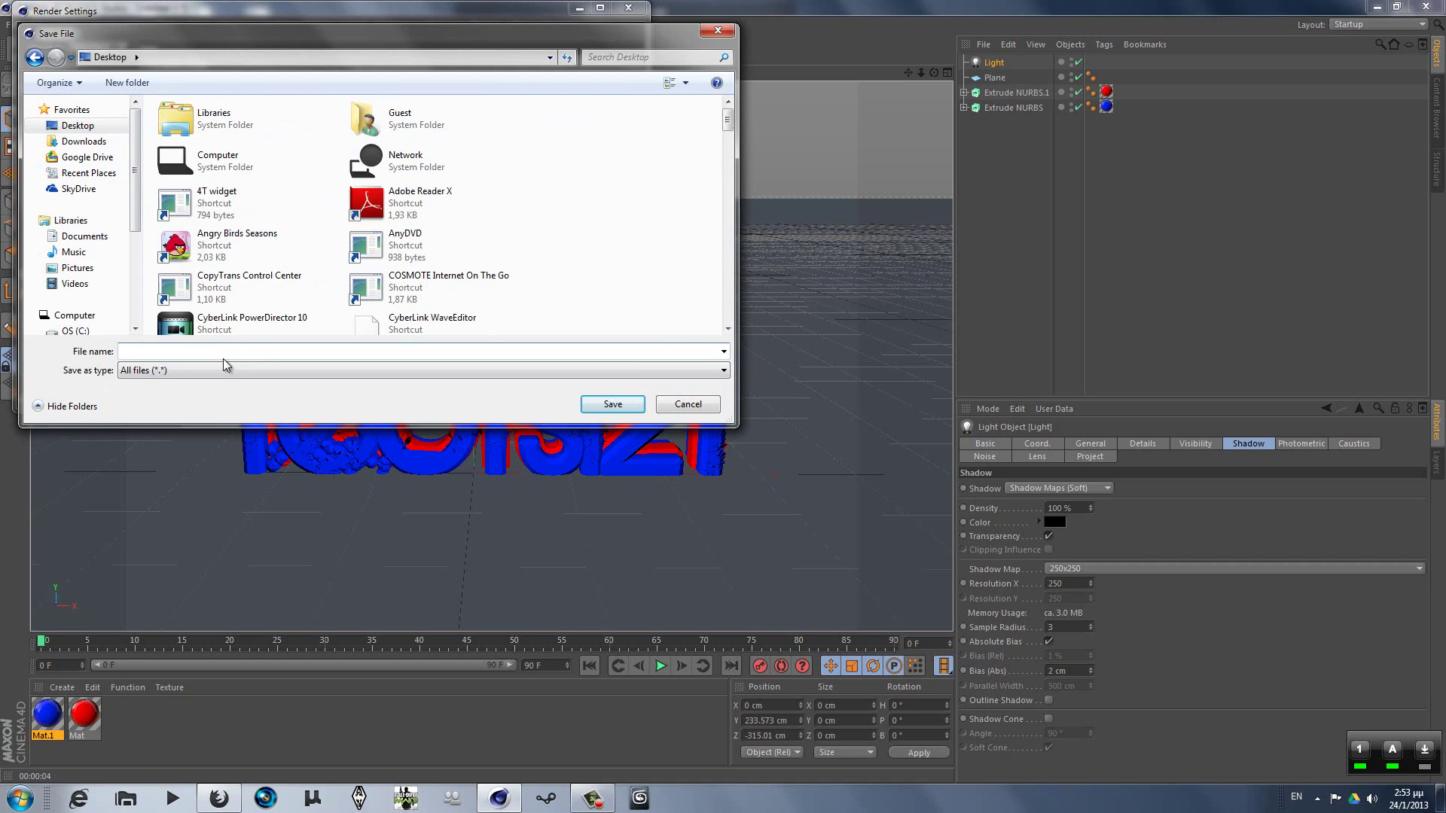
{"action": "type", "text": "Yt"}
Step: Confirm the Yt output path and switch the image format to JPEG
{"action": "left_click", "coordinate": [624, 405]}
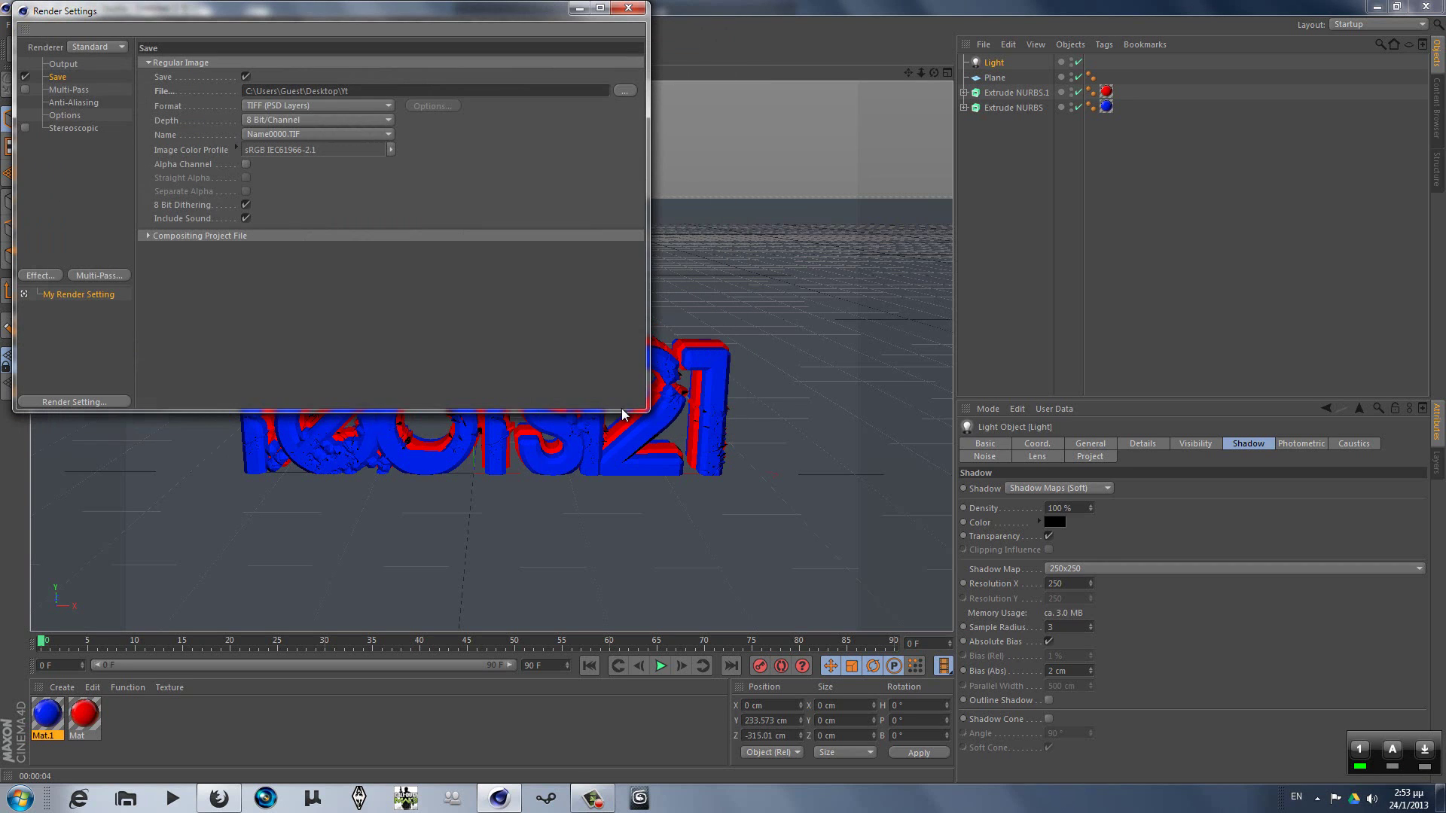
{"action": "left_click", "coordinate": [307, 133]}
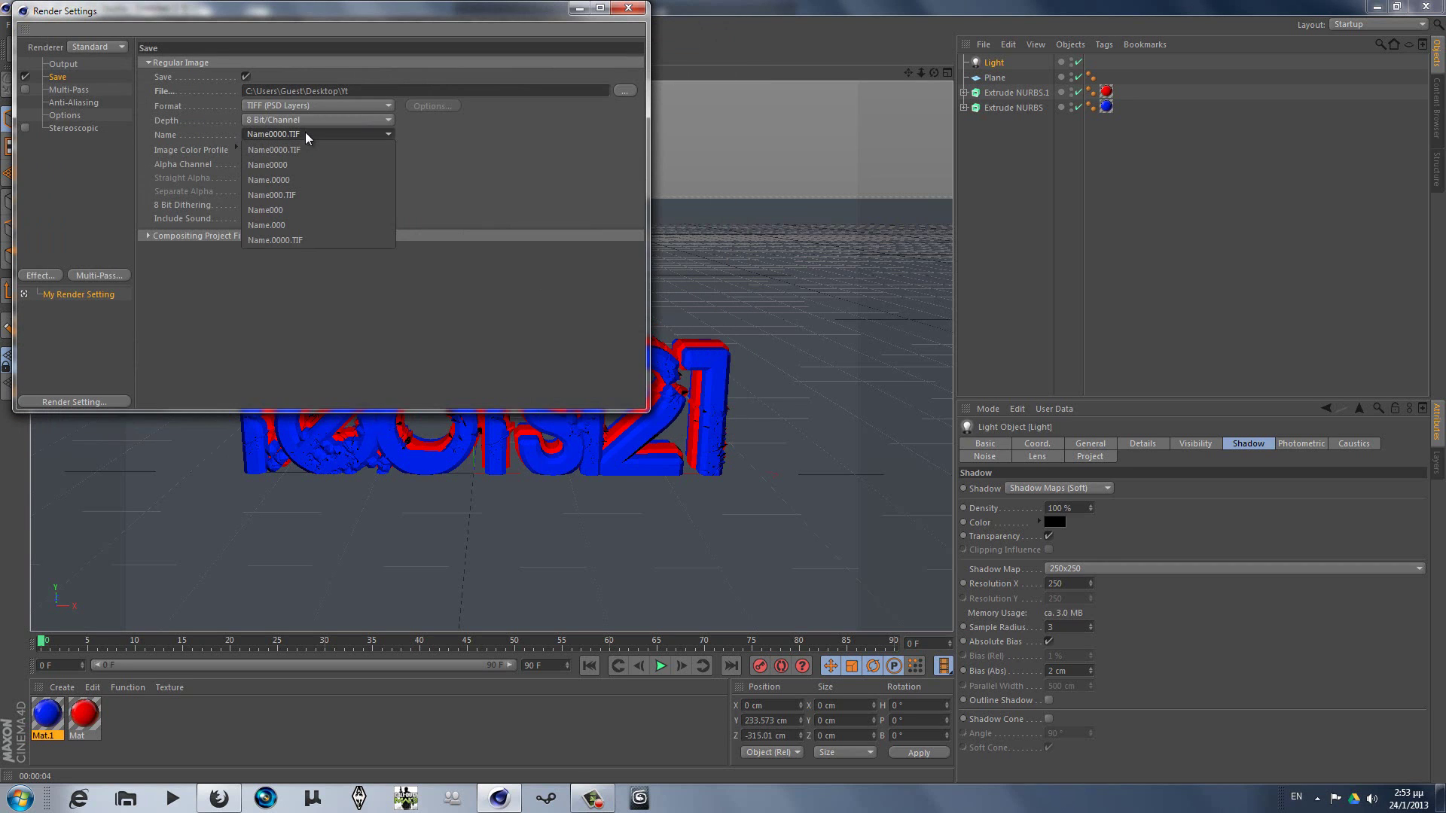
{"action": "left_click", "coordinate": [315, 130]}
{"action": "left_click", "coordinate": [342, 105]}
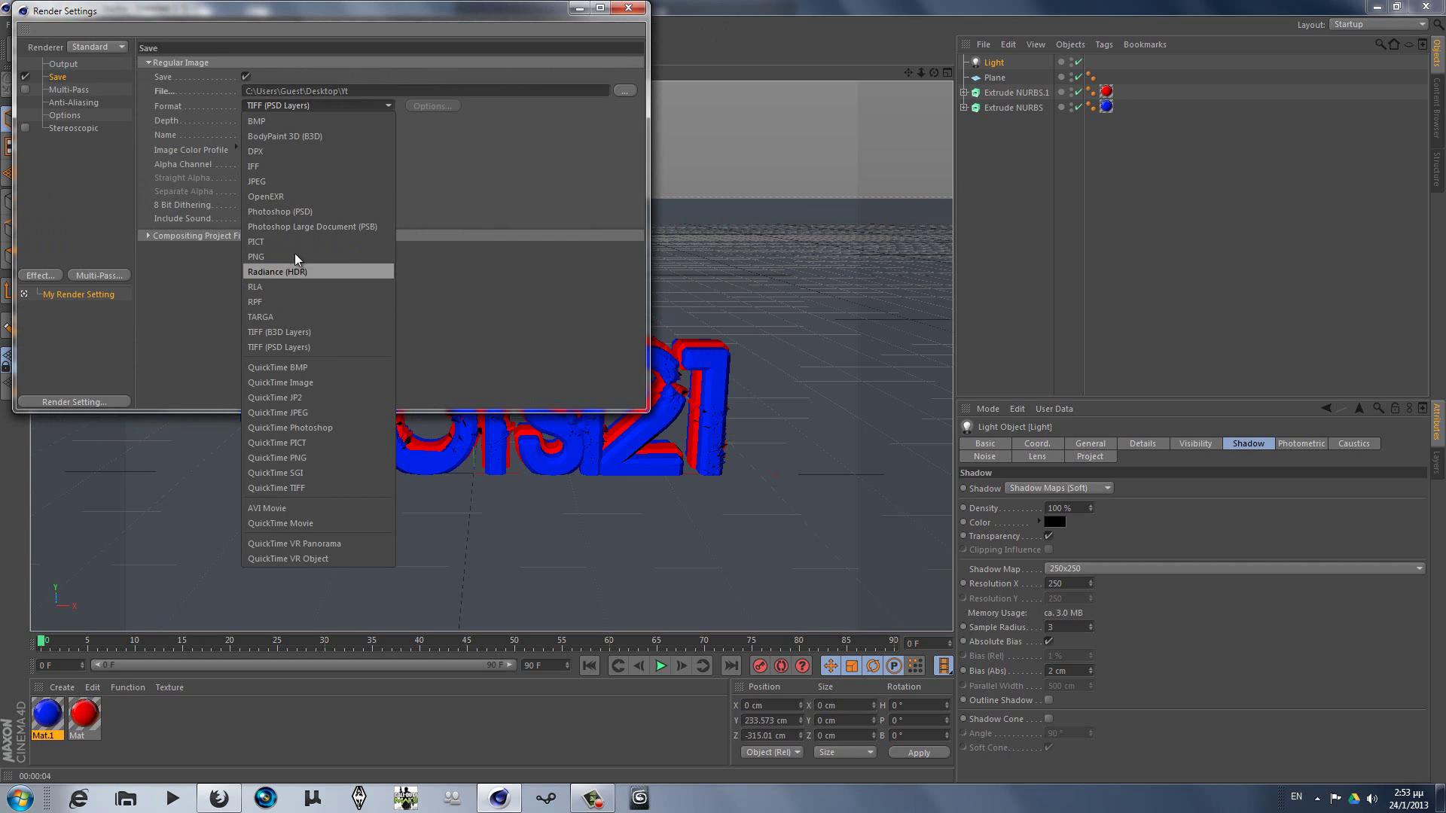
{"action": "left_click", "coordinate": [295, 180]}
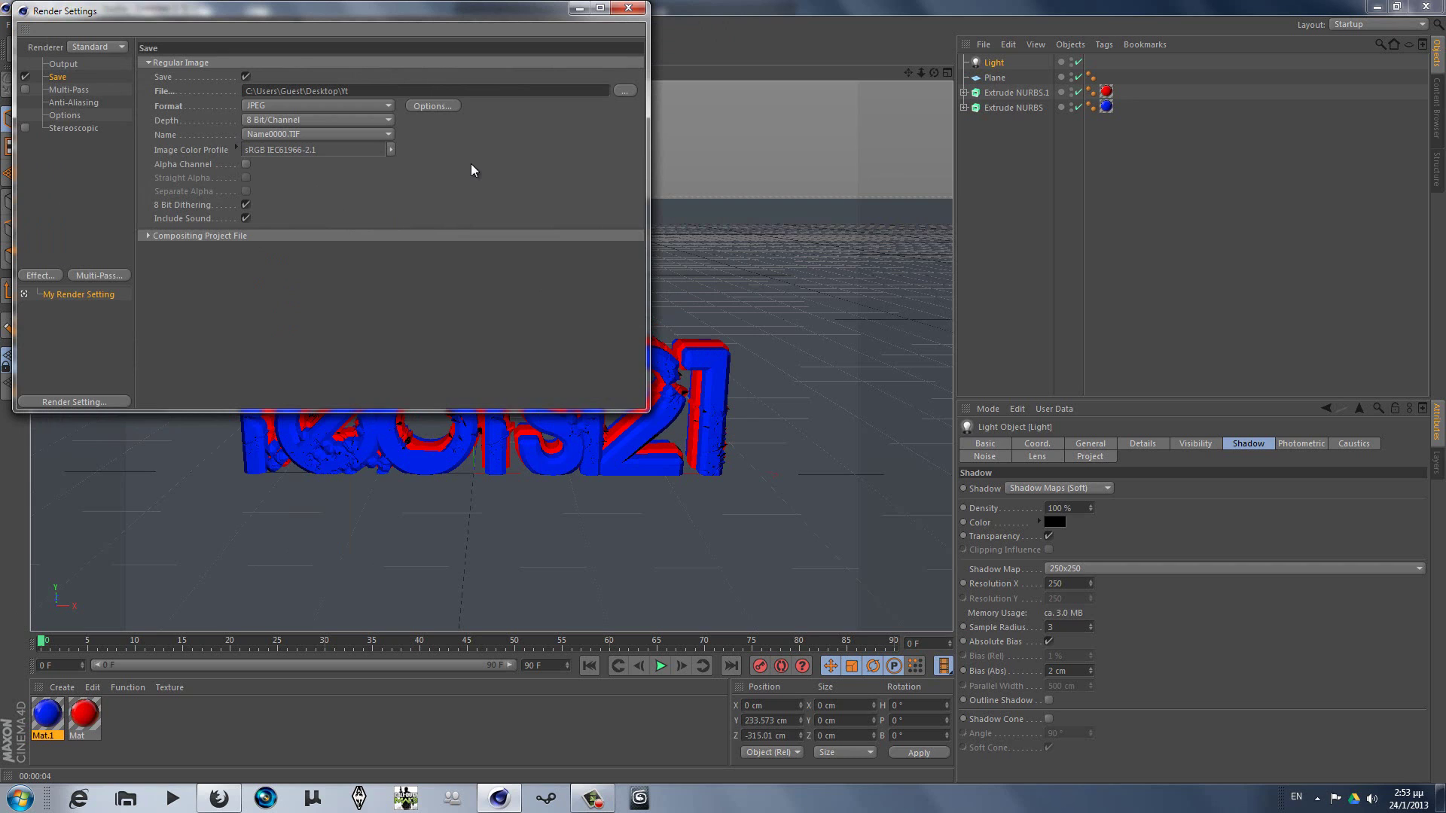
{"action": "left_click", "coordinate": [295, 133]}
{"action": "left_click", "coordinate": [295, 134]}
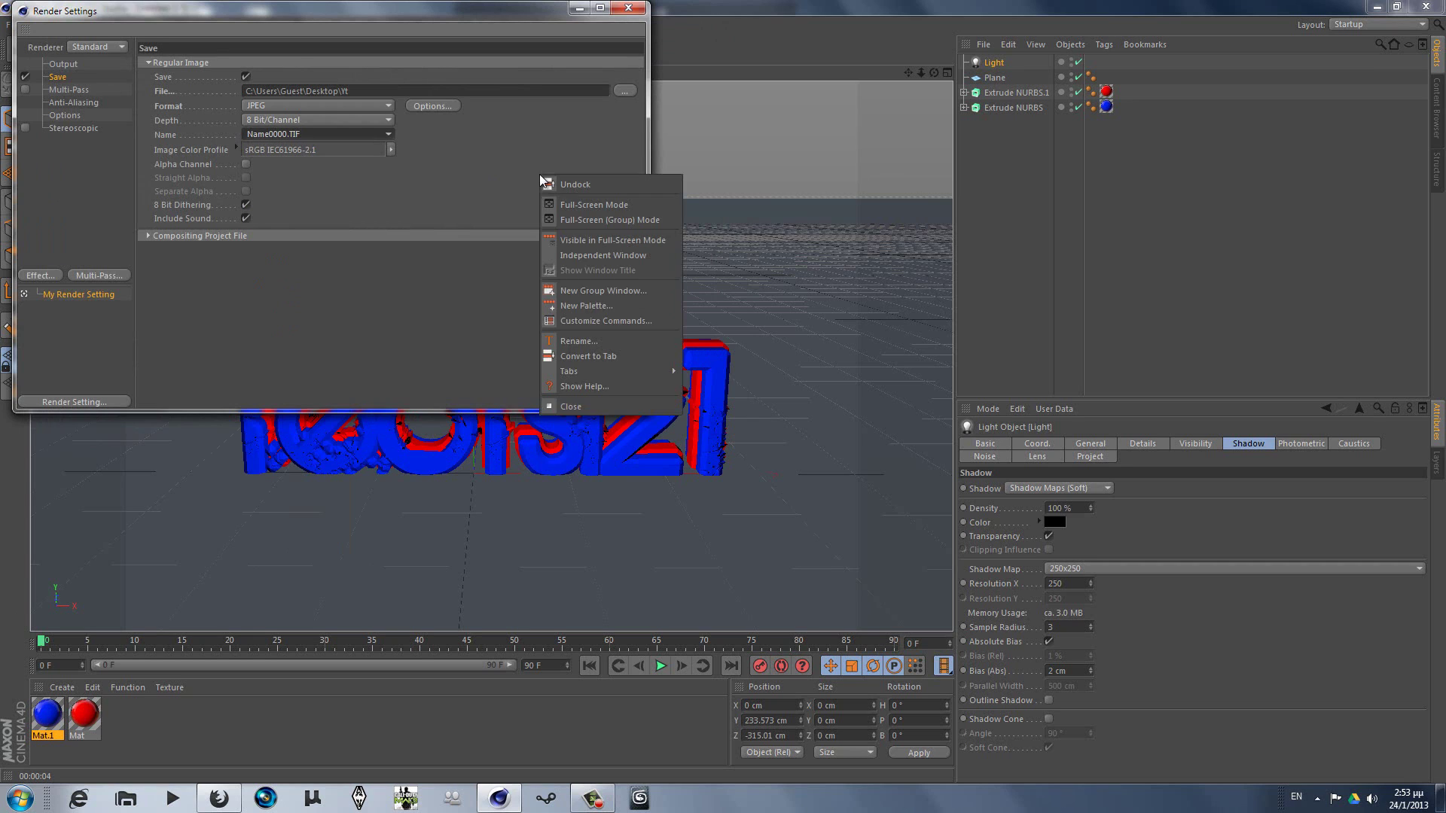
Step: Raise JPEG quality to 100 and close the Render Settings window
{"action": "left_click", "coordinate": [440, 106]}
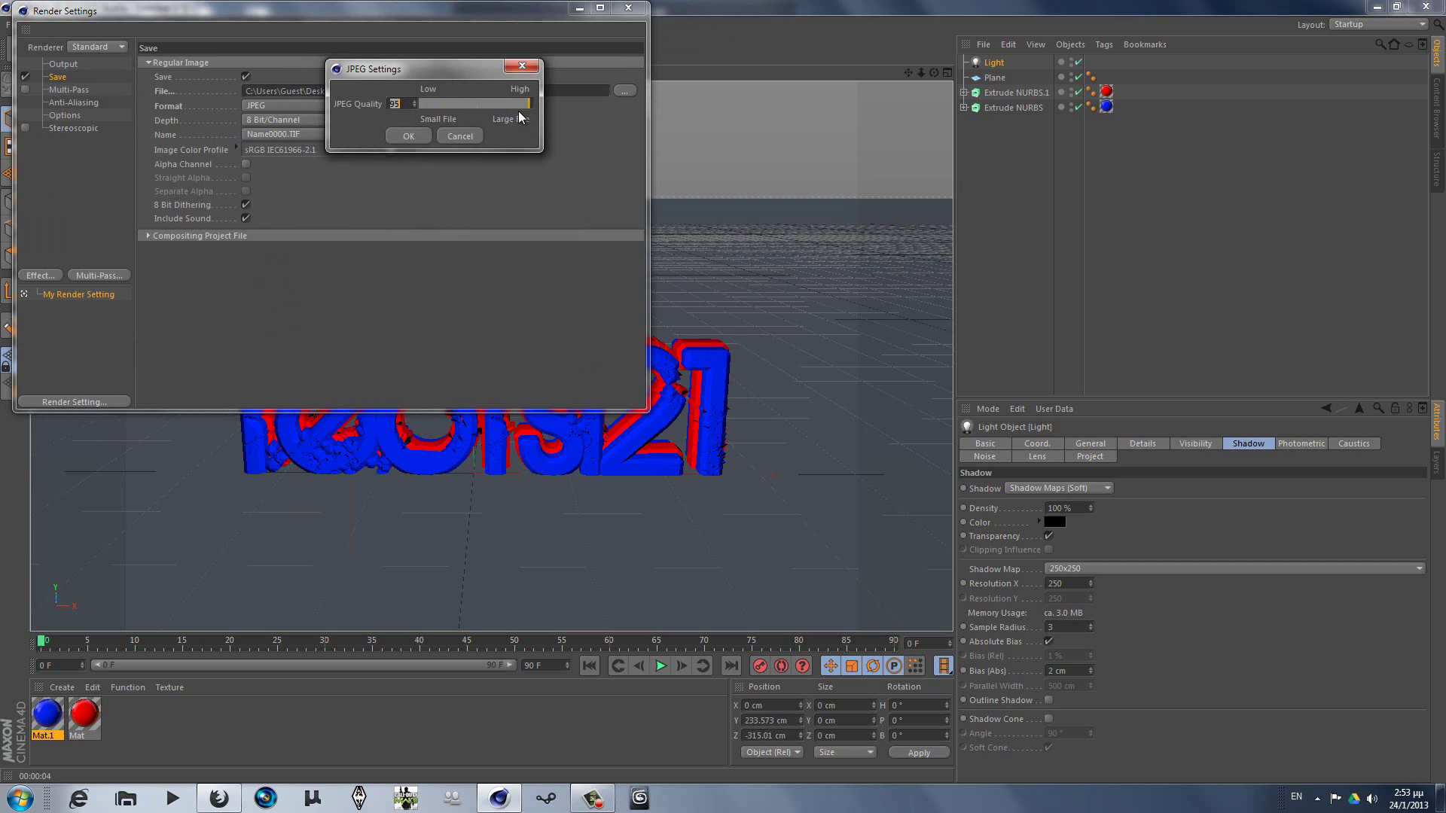
{"action": "left_click_drag", "start_coordinate": [518, 110], "coordinate": [571, 110]}
{"action": "left_click", "coordinate": [413, 132]}
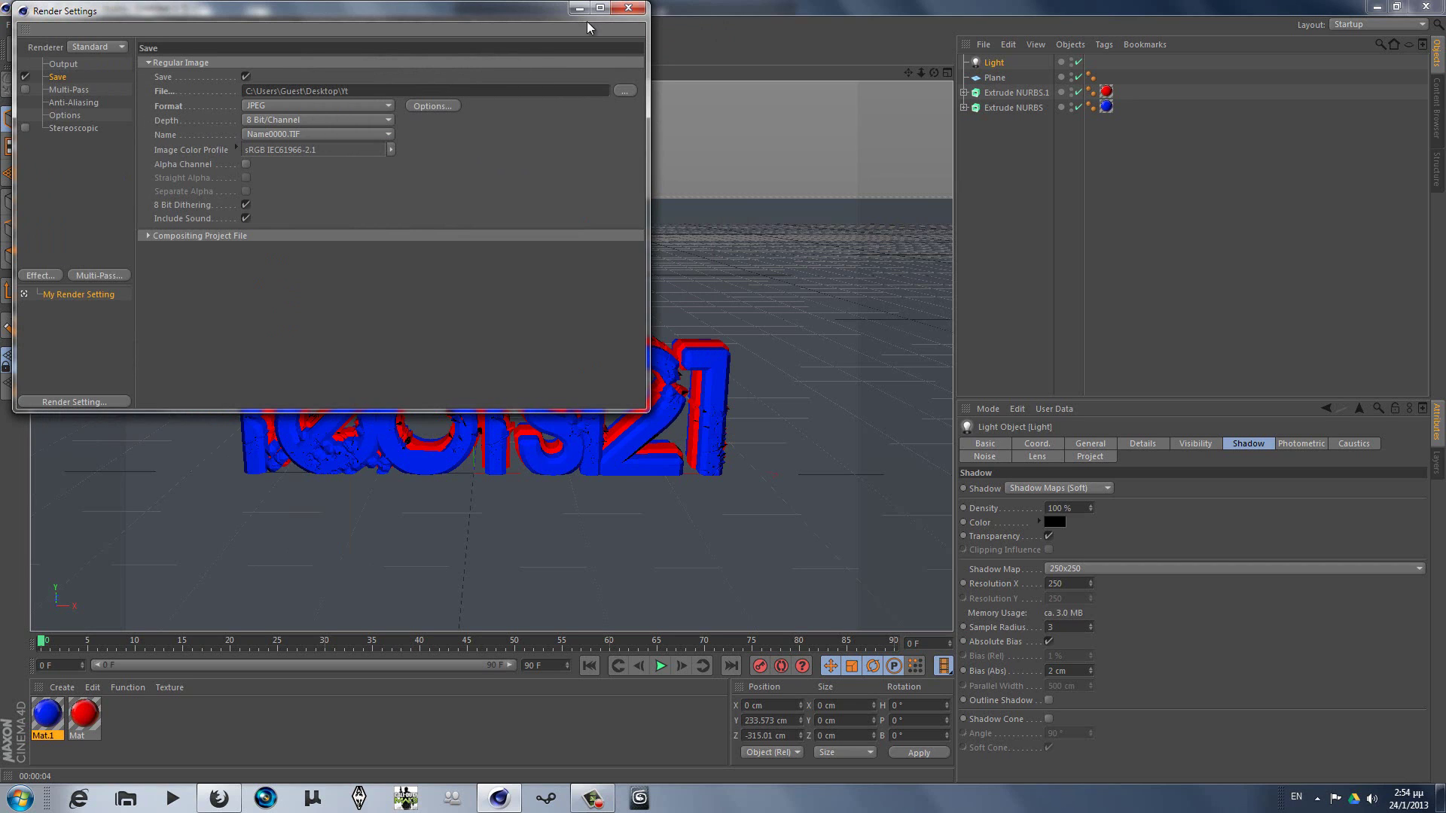
{"action": "left_click", "coordinate": [628, 8]}
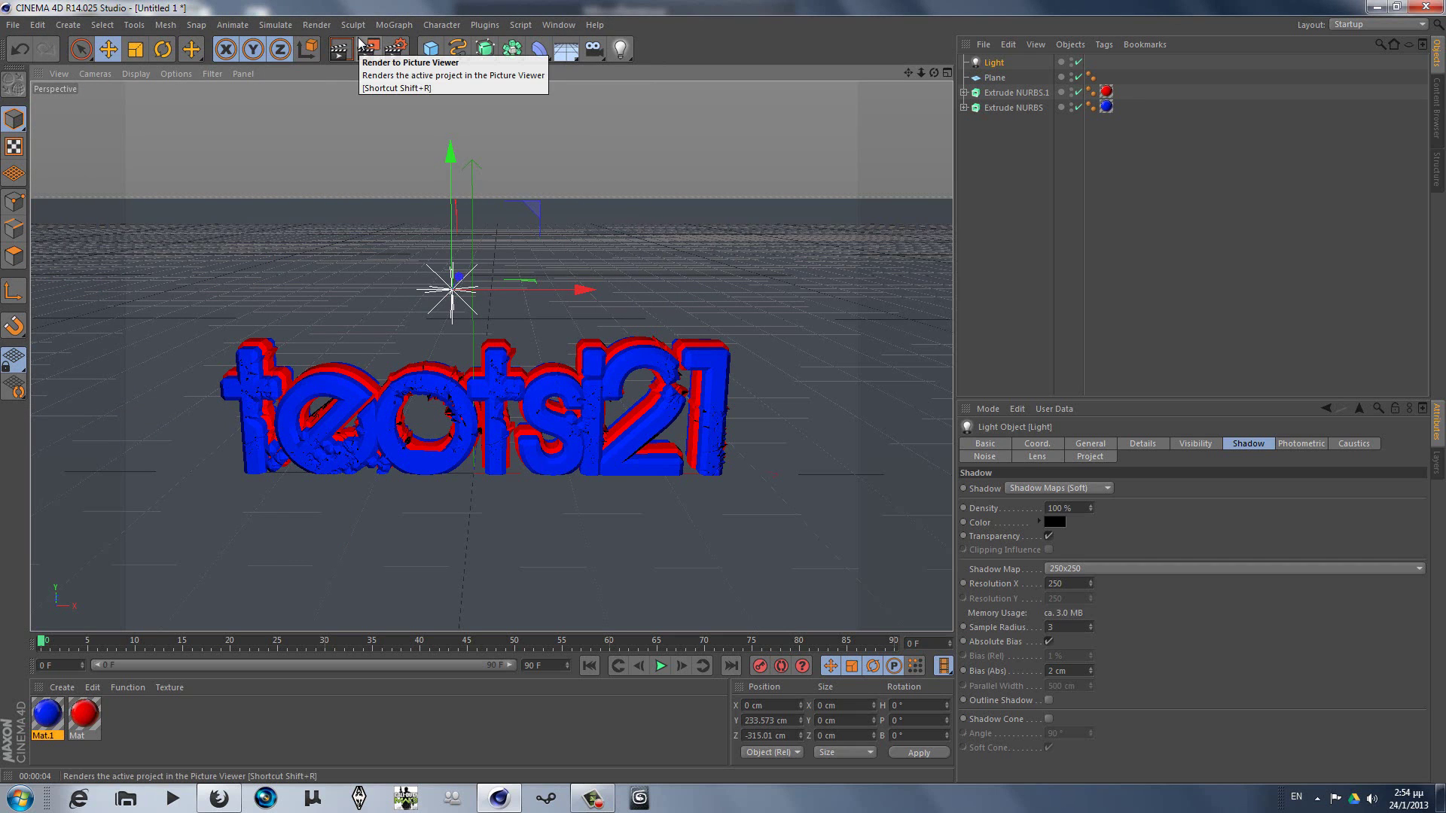
Step: Render the teotsi21 scene to the Picture Viewer as Yt.jpg at 800x600
{"action": "left_click", "coordinate": [361, 45]}
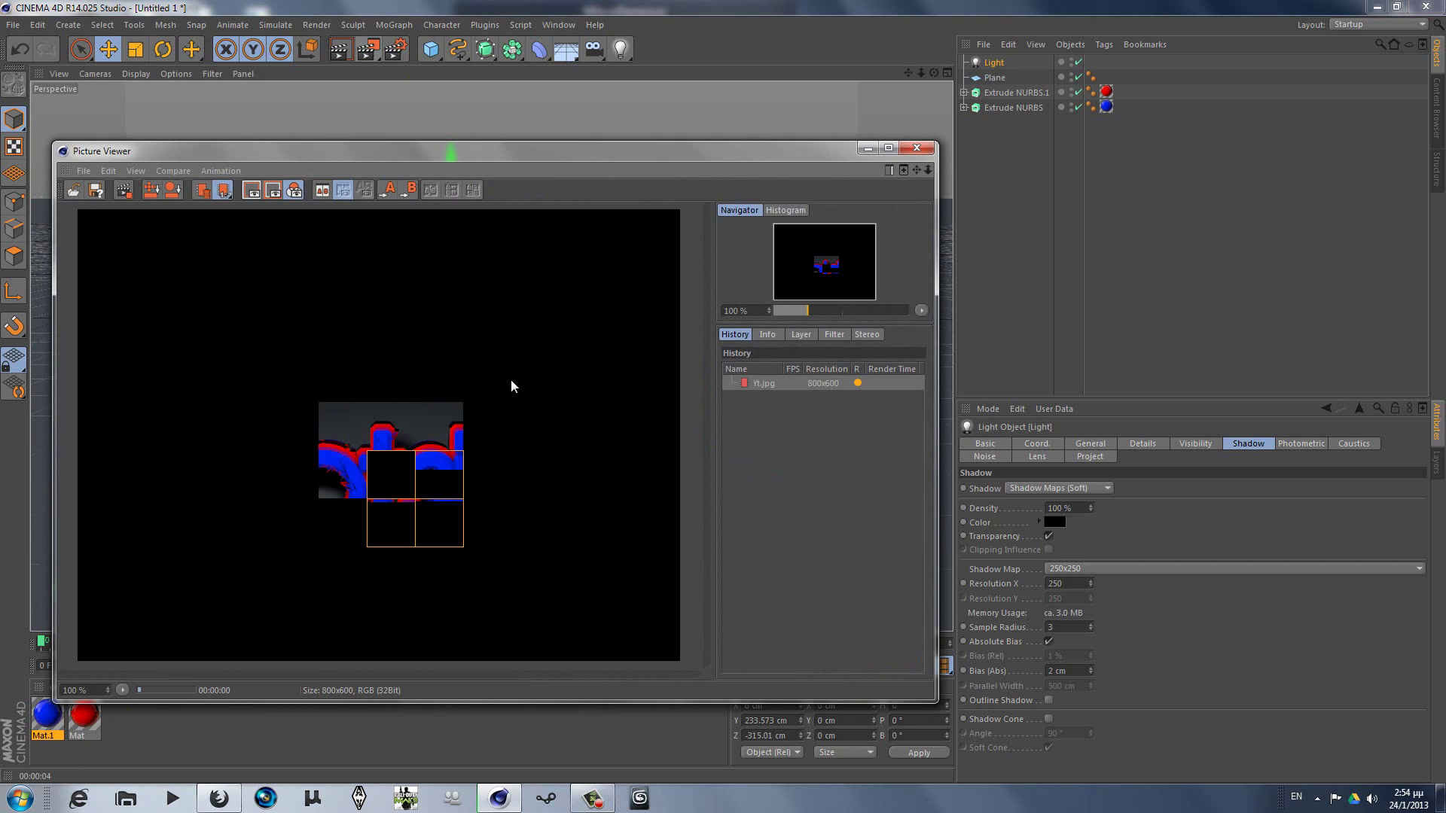